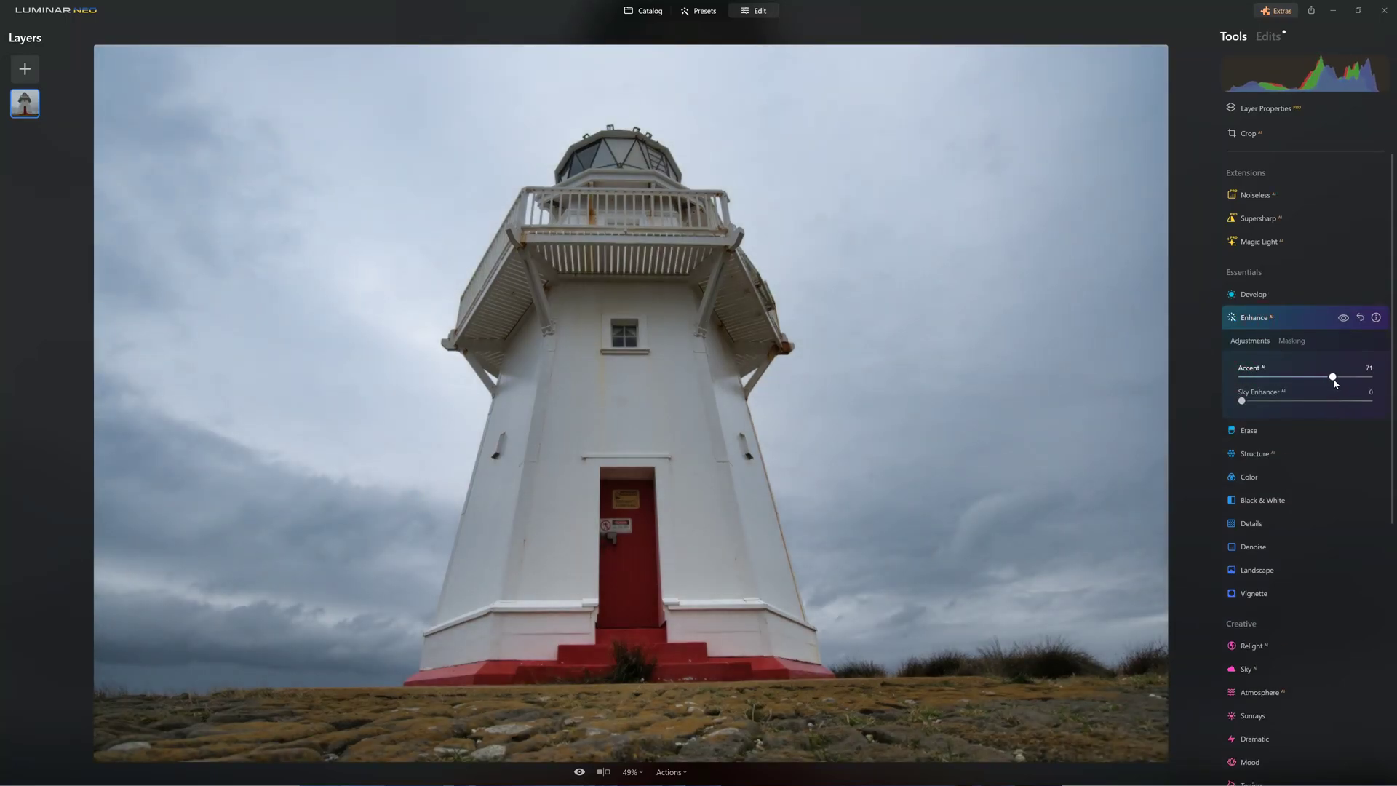
# Boost Accent, darken the sky, and add Landscape Golden Hour warmth (47).
pyautogui.moveTo(1241, 401); pyautogui.dragTo(1328, 421)
pyautogui.click(1279, 453)
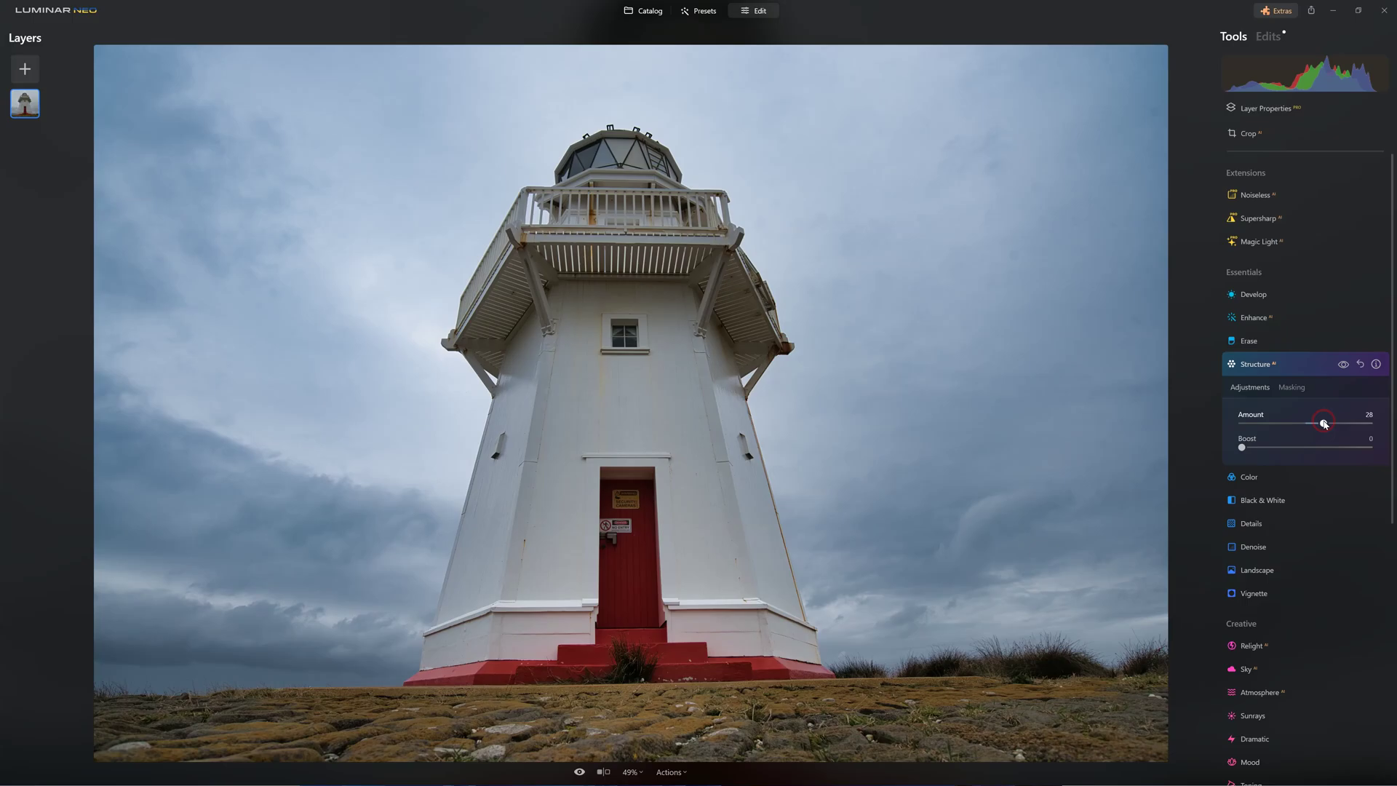
pyautogui.click(1257, 570)
pyautogui.moveTo(1241, 563); pyautogui.dragTo(1264, 540)
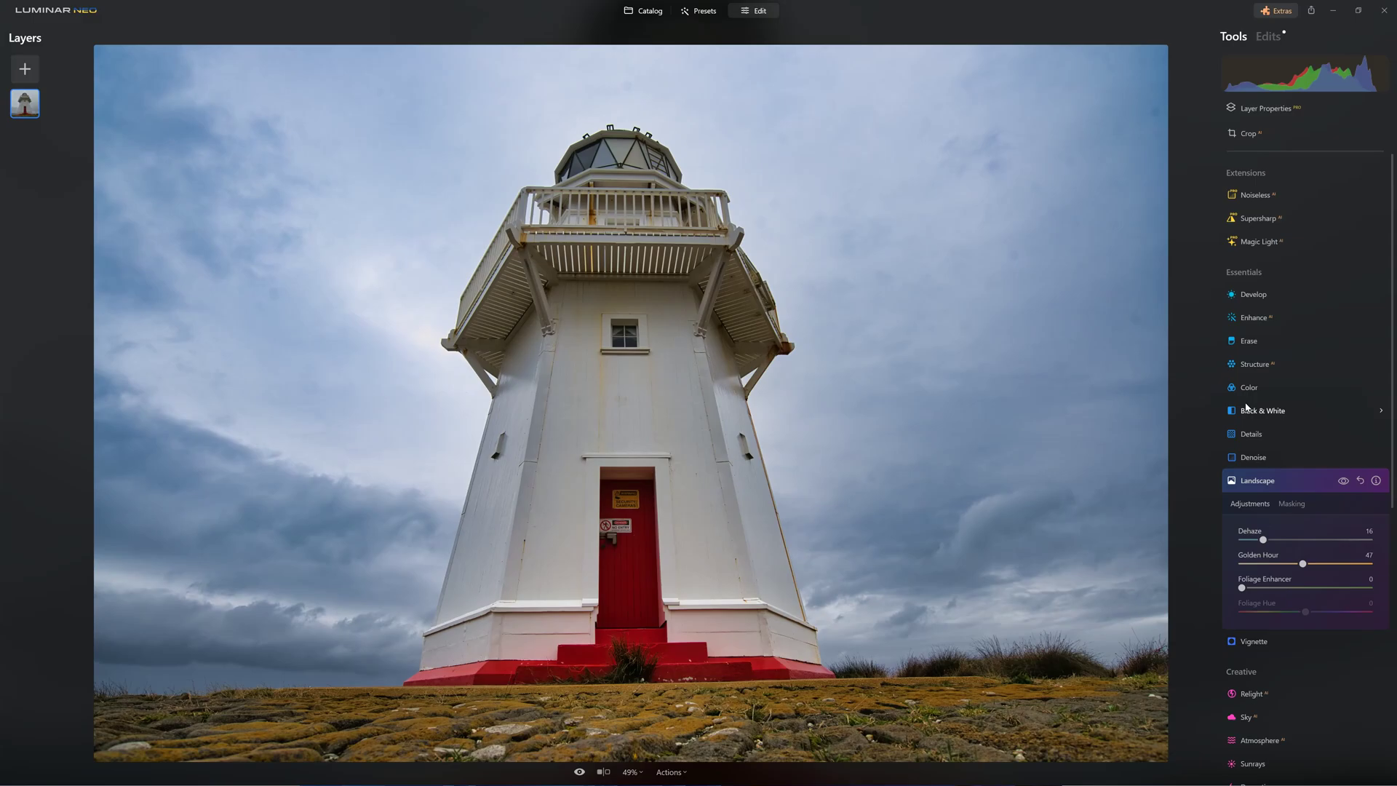
# Lower Color Saturation to -33, set a dark -63 vignette, and compare with the original.
pyautogui.click(1266, 387)
pyautogui.moveTo(1292, 449); pyautogui.dragTo(1284, 448)
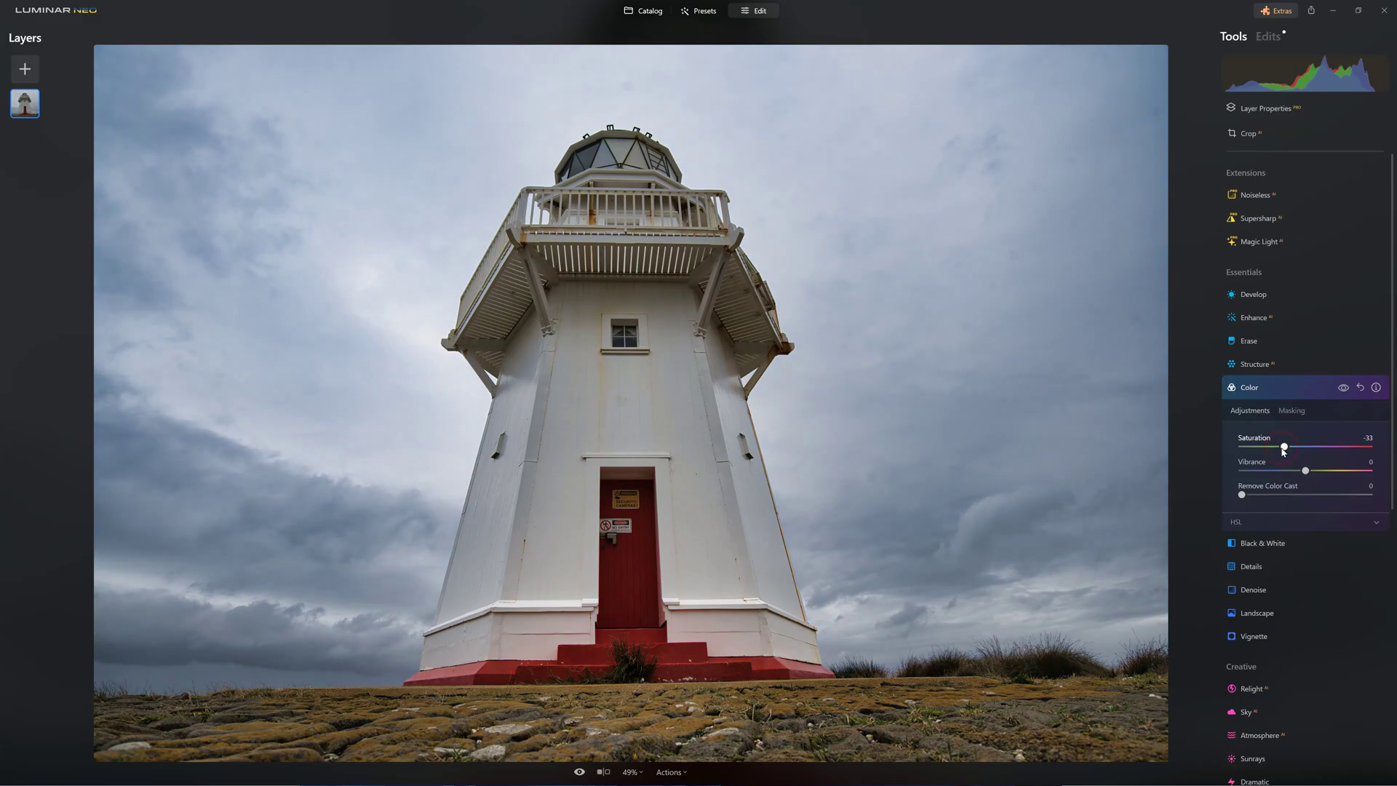
pyautogui.scroll(-3, 1293, 502)
pyautogui.click(1293, 502)
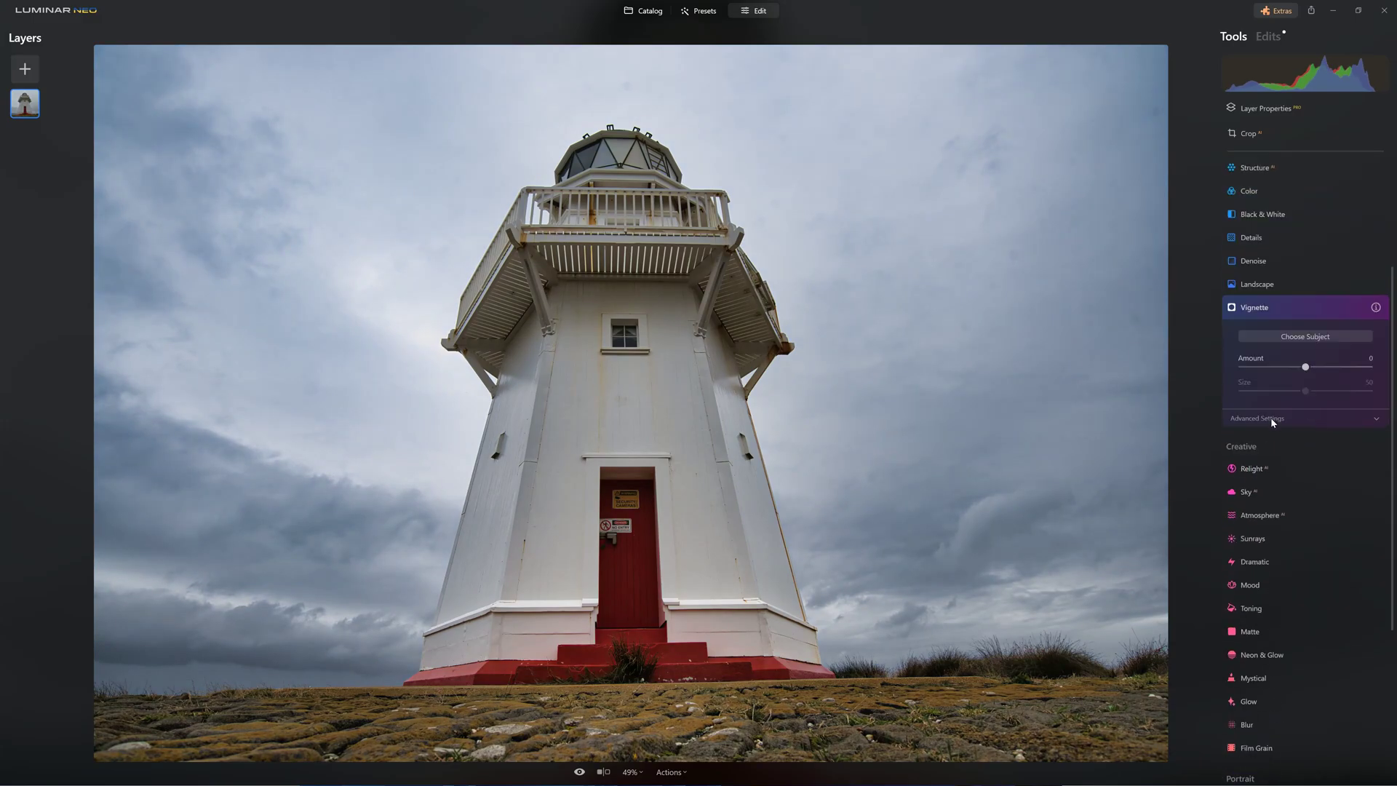
pyautogui.moveTo(1305, 366); pyautogui.dragTo(1264, 367)
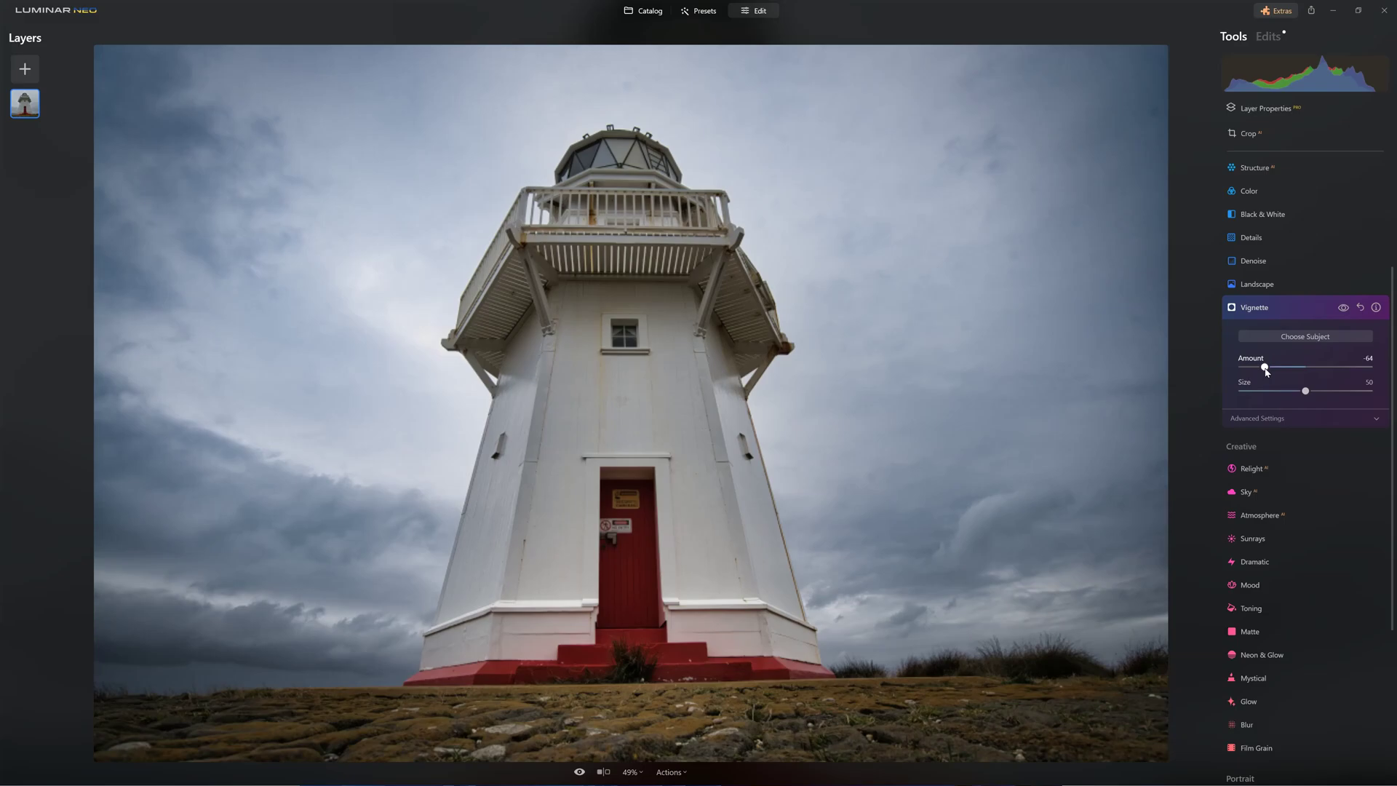
pyautogui.click(579, 770)
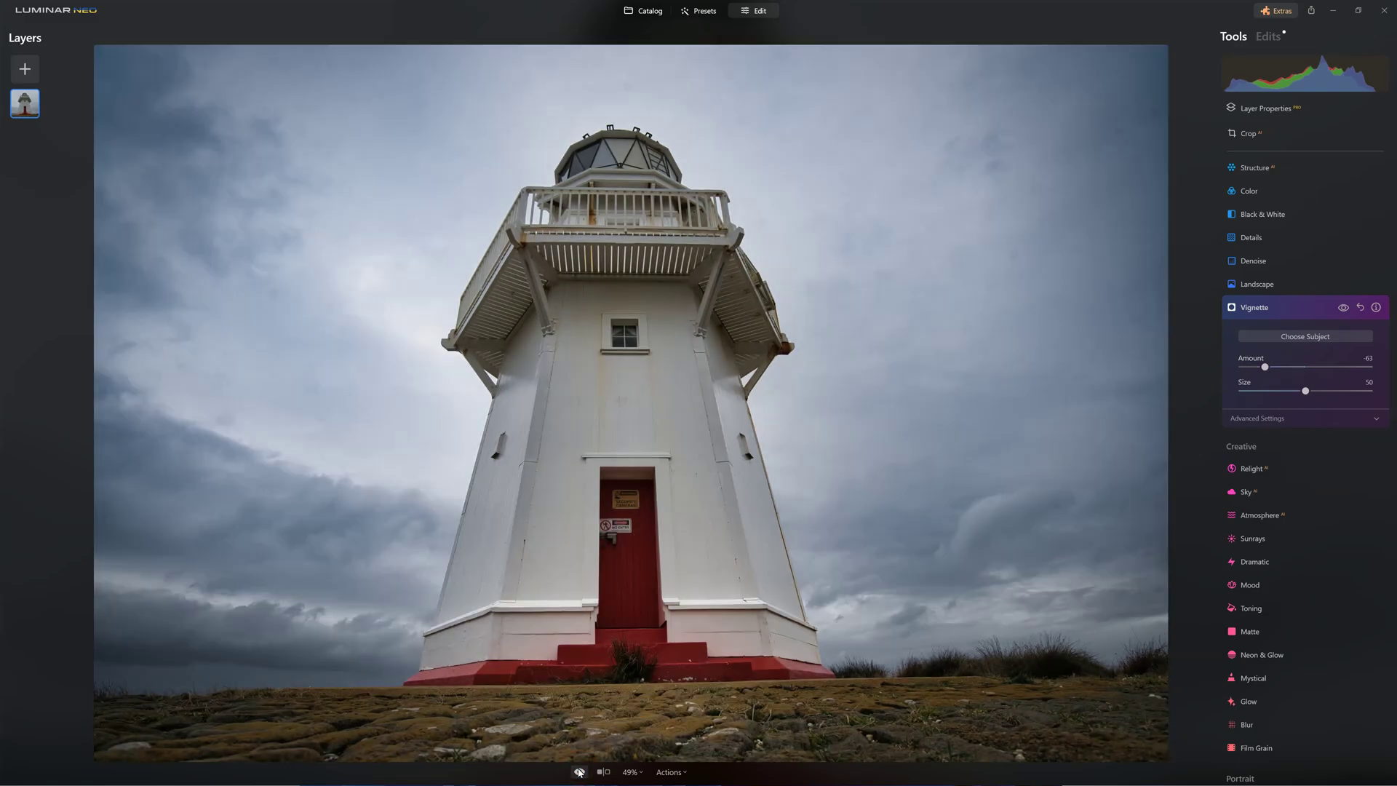
# Enter an e-mail address in the Get started form and request the free-trial download link.
pyautogui.click(579, 771)
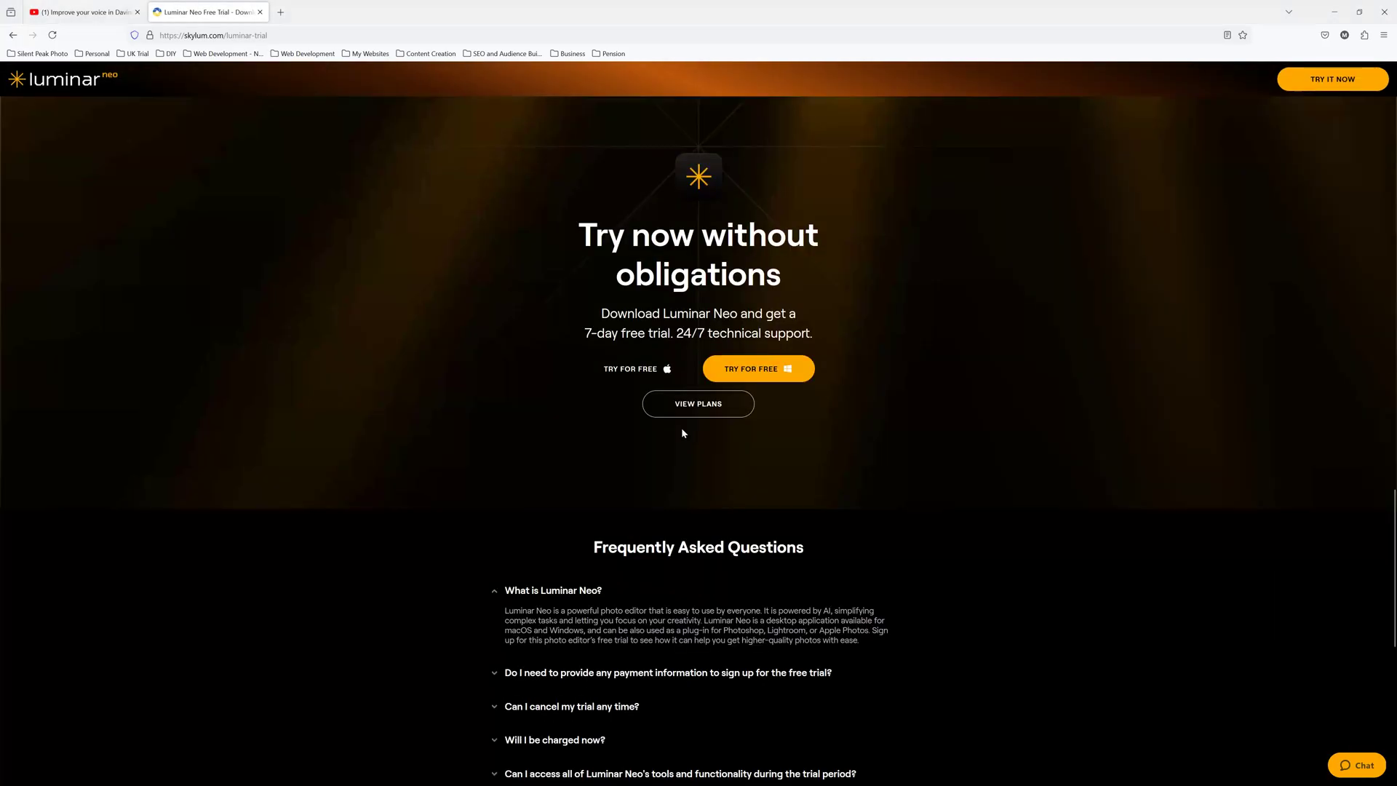
pyautogui.click(757, 367)
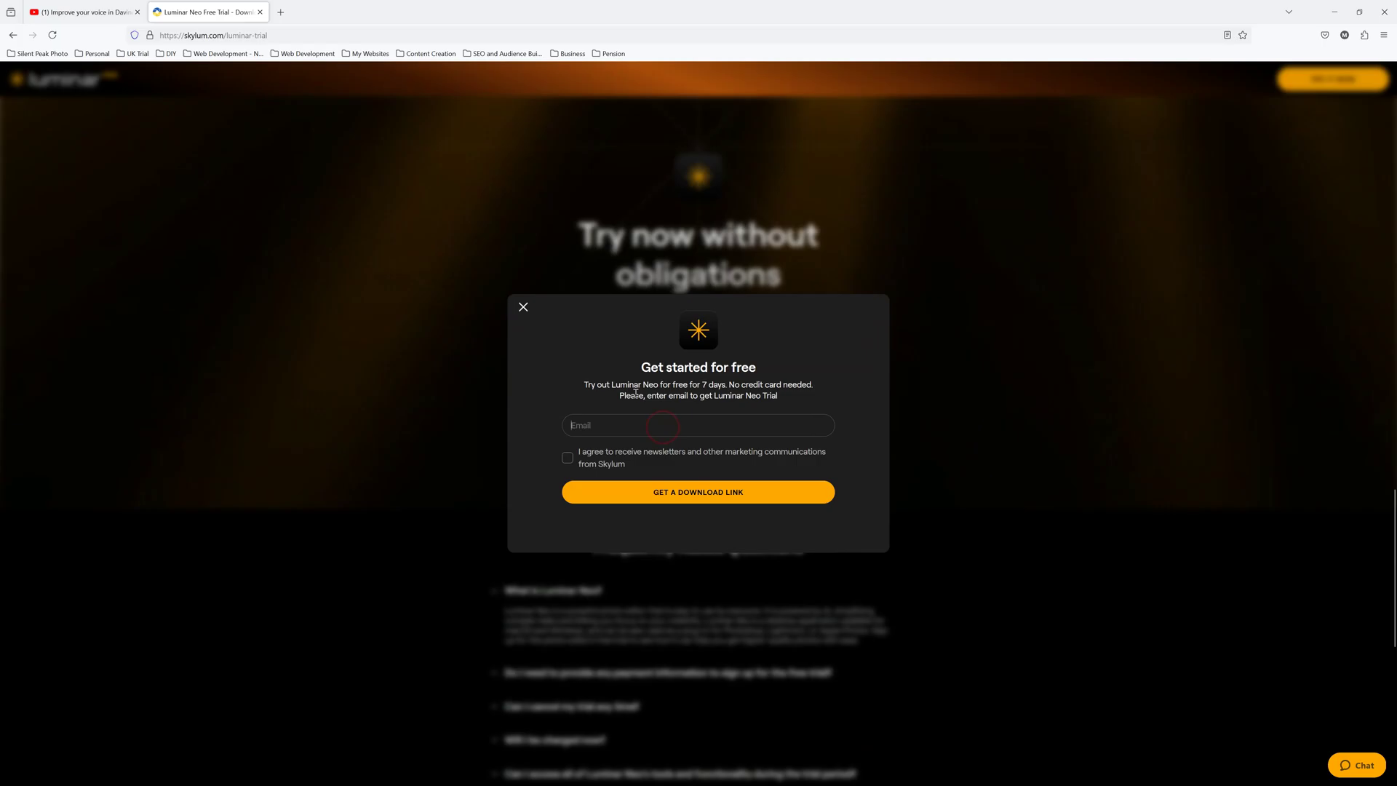
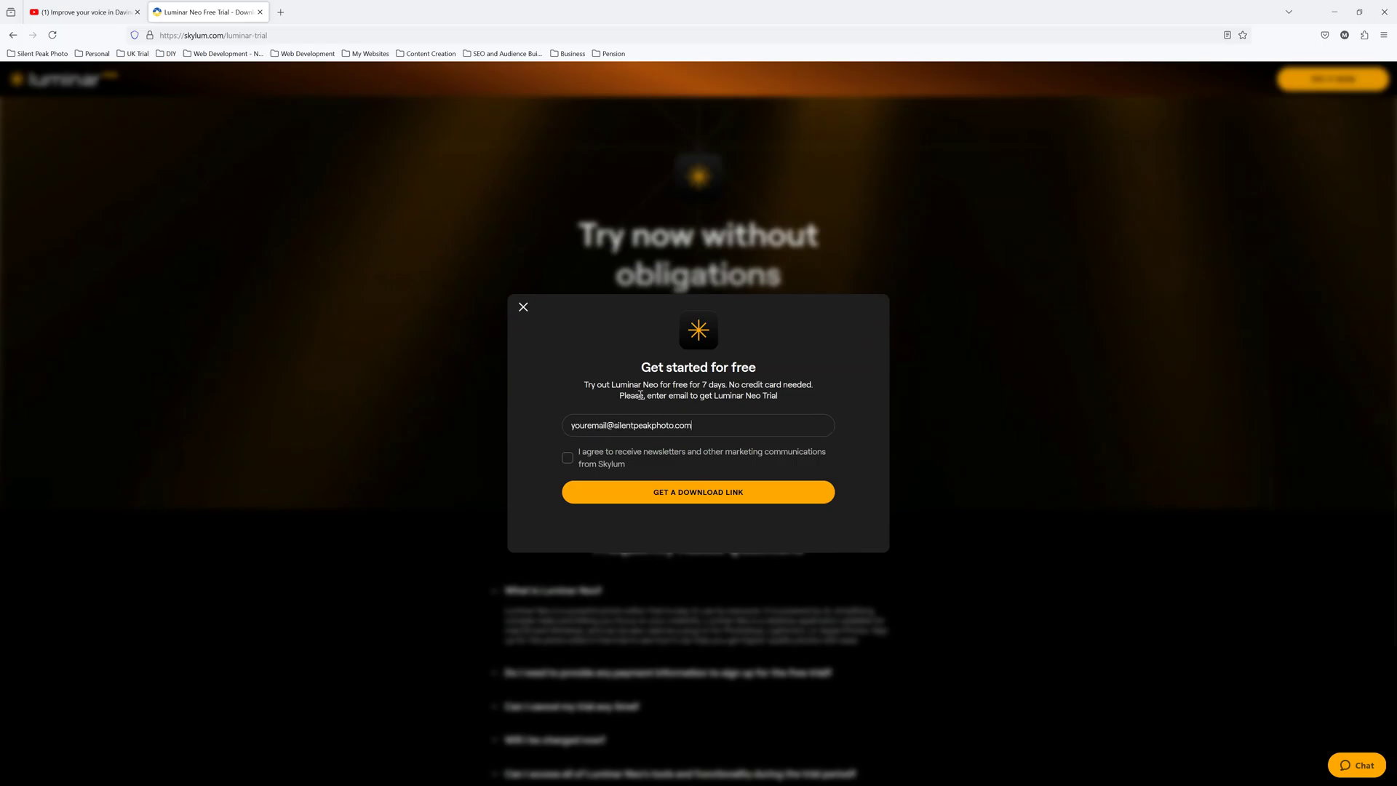
pyautogui.click(704, 492)
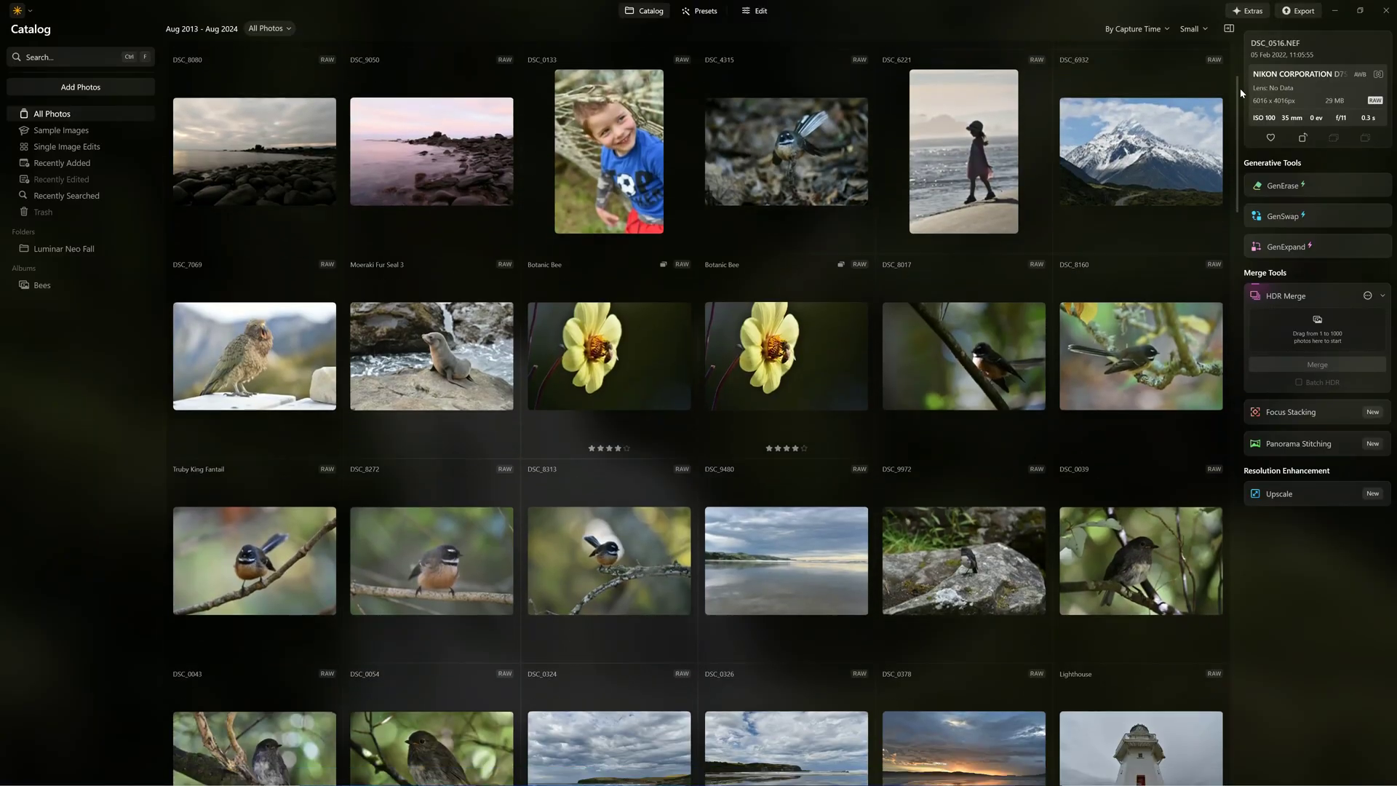
# Search the catalog for waterfall photos.
pyautogui.moveTo(1239, 89); pyautogui.dragTo(1237, 633)
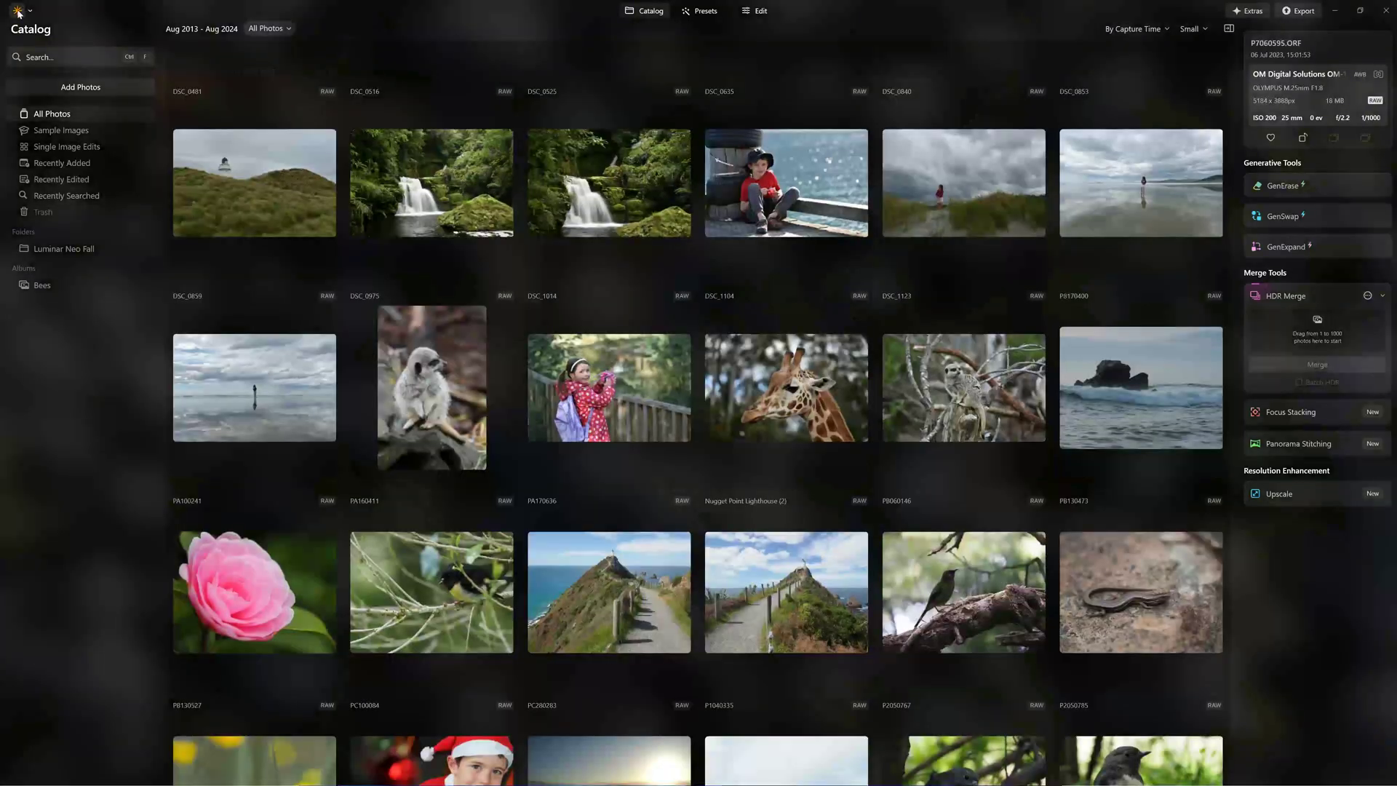
pyautogui.click(44, 56)
pyautogui.write('waterfall')
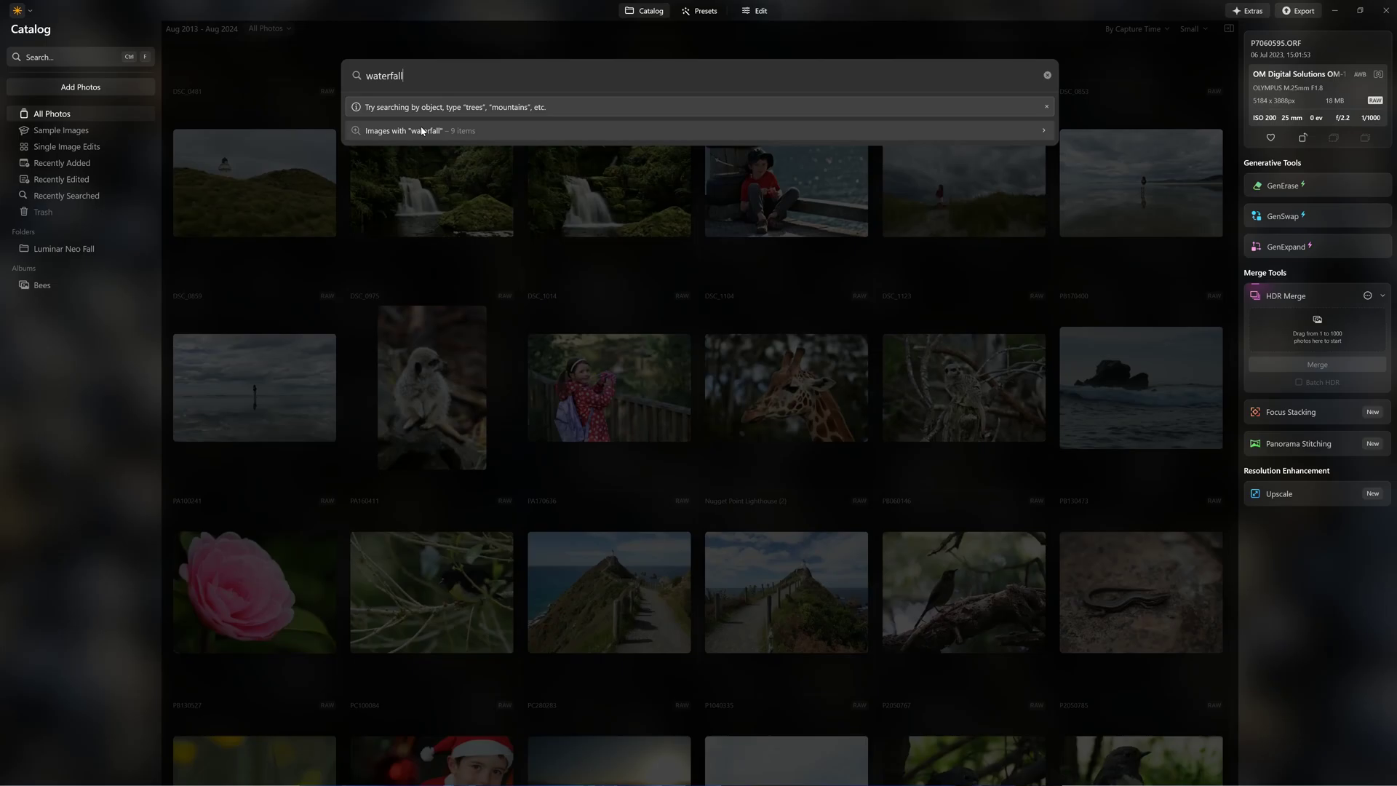
pyautogui.click(422, 131)
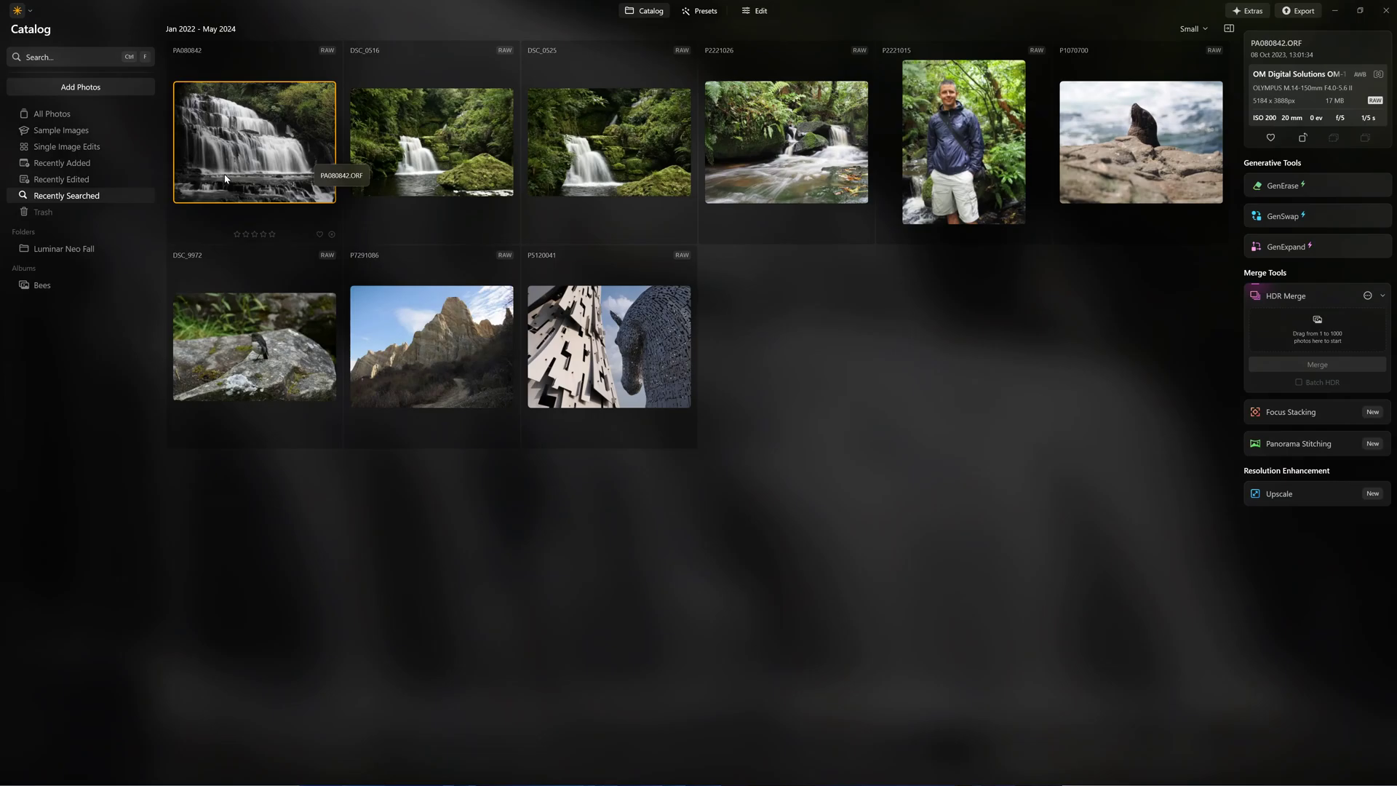
# Search for bird photos (33), select P8160326, then return to all photos.
pyautogui.click(57, 58)
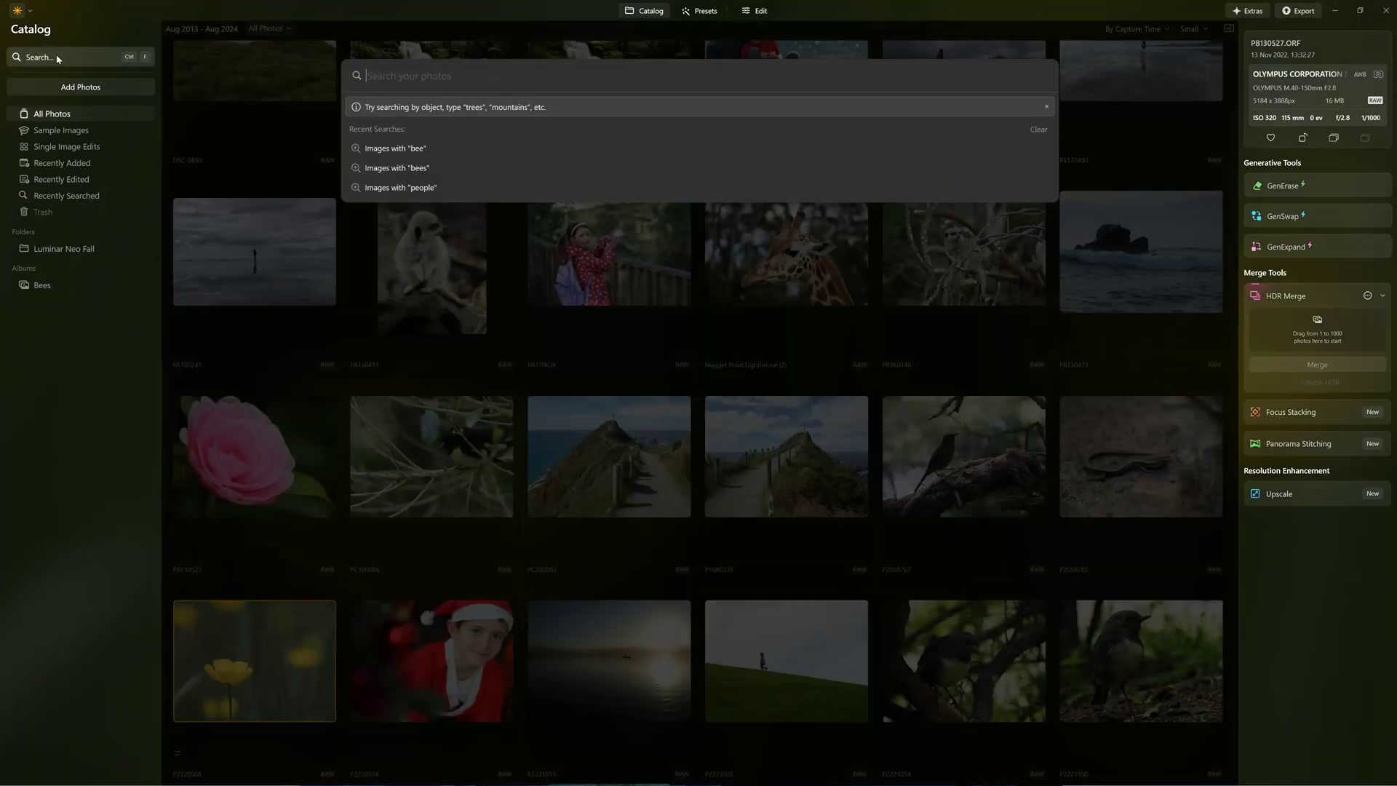
pyautogui.write('bird')
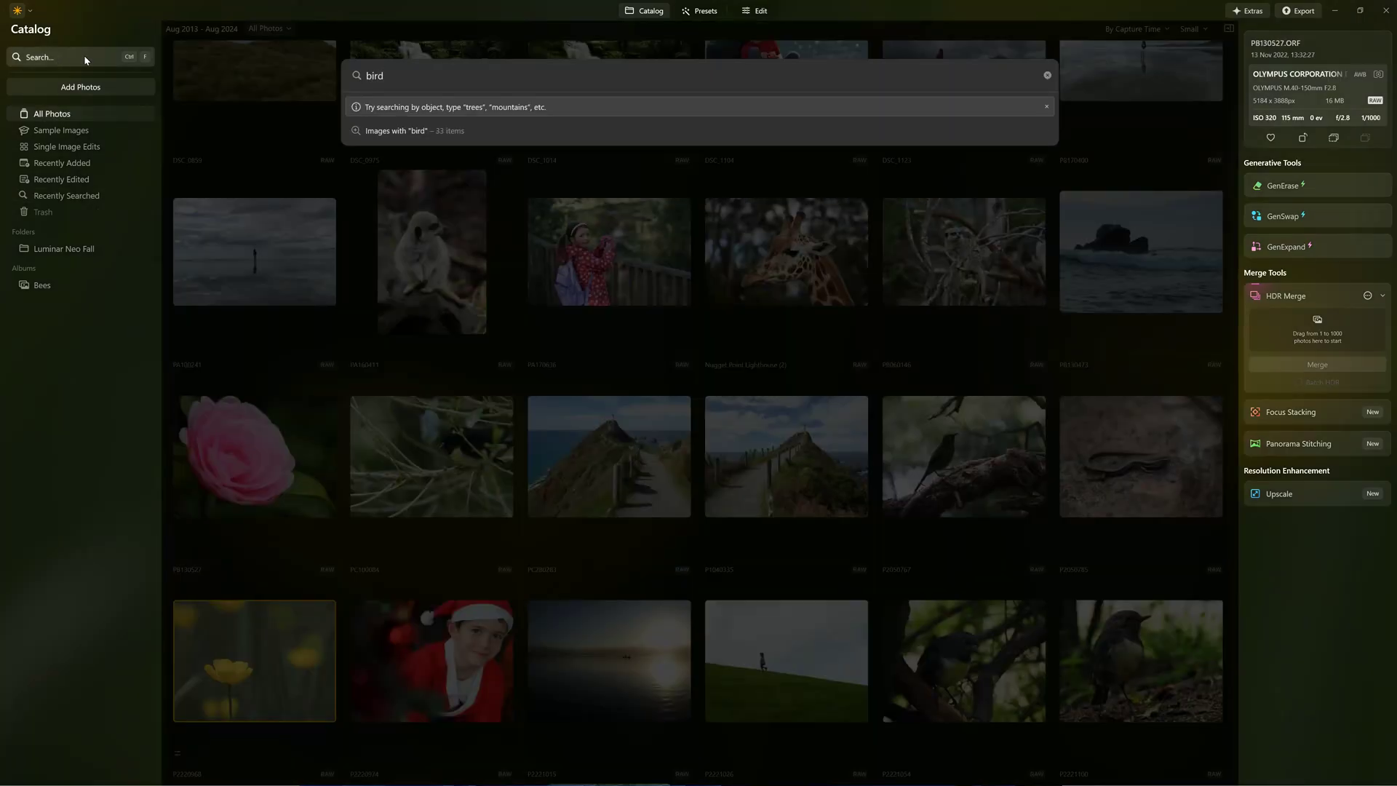
pyautogui.click(378, 131)
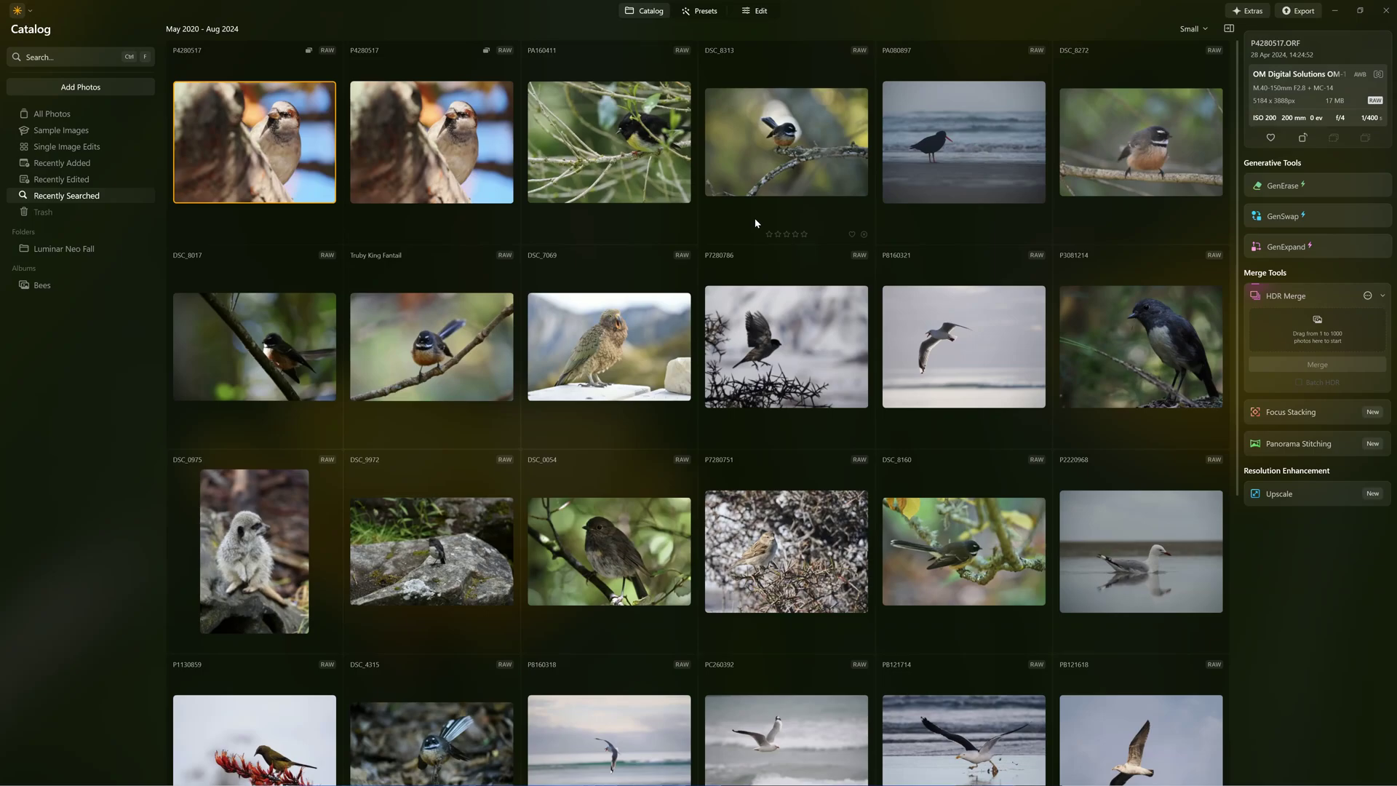
pyautogui.scroll(-3, 753, 217)
pyautogui.scroll(-3, 753, 221)
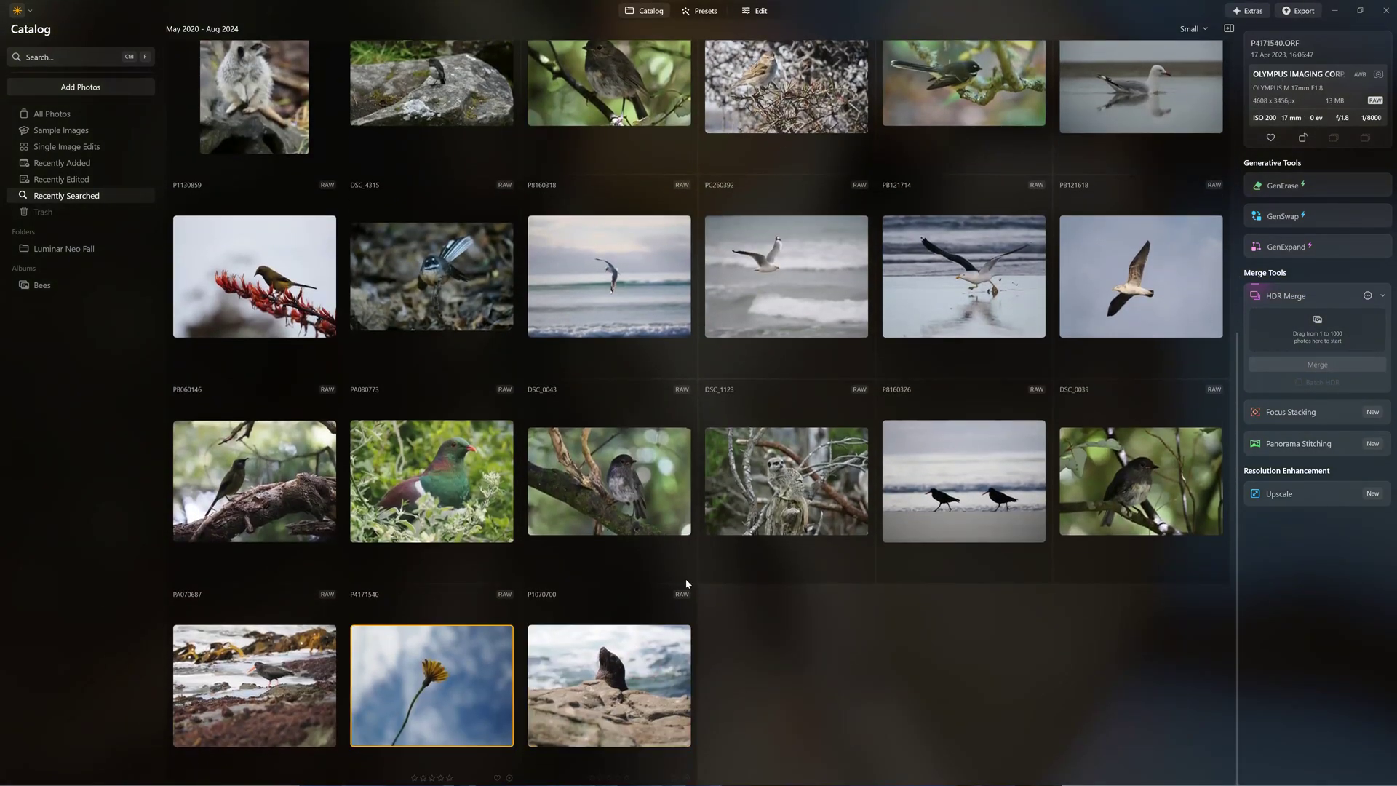
pyautogui.click(1006, 482)
pyautogui.scroll(9, 884, 477)
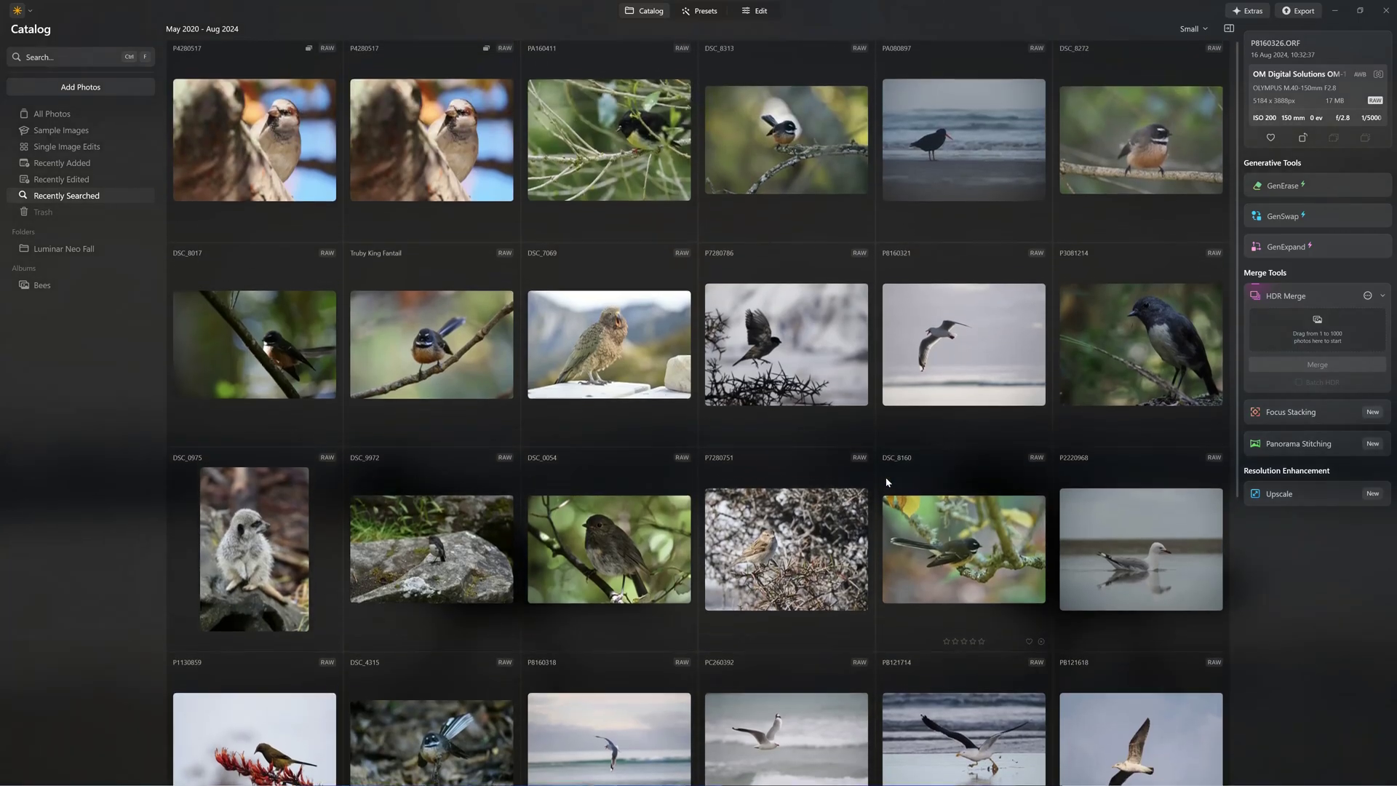
pyautogui.click(51, 113)
# Search the catalog for buildings (9 photos), then for people.
pyautogui.click(61, 57)
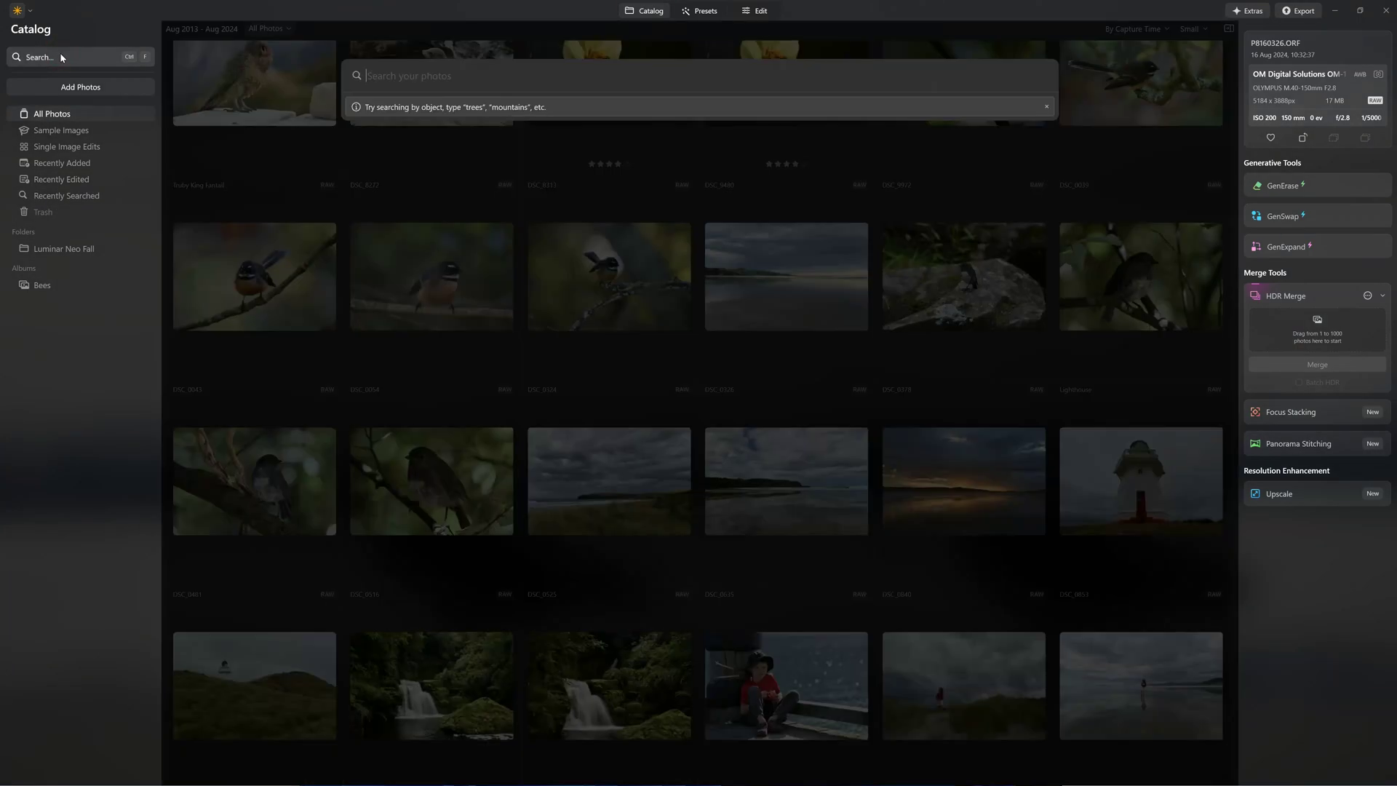
pyautogui.write('buildings')
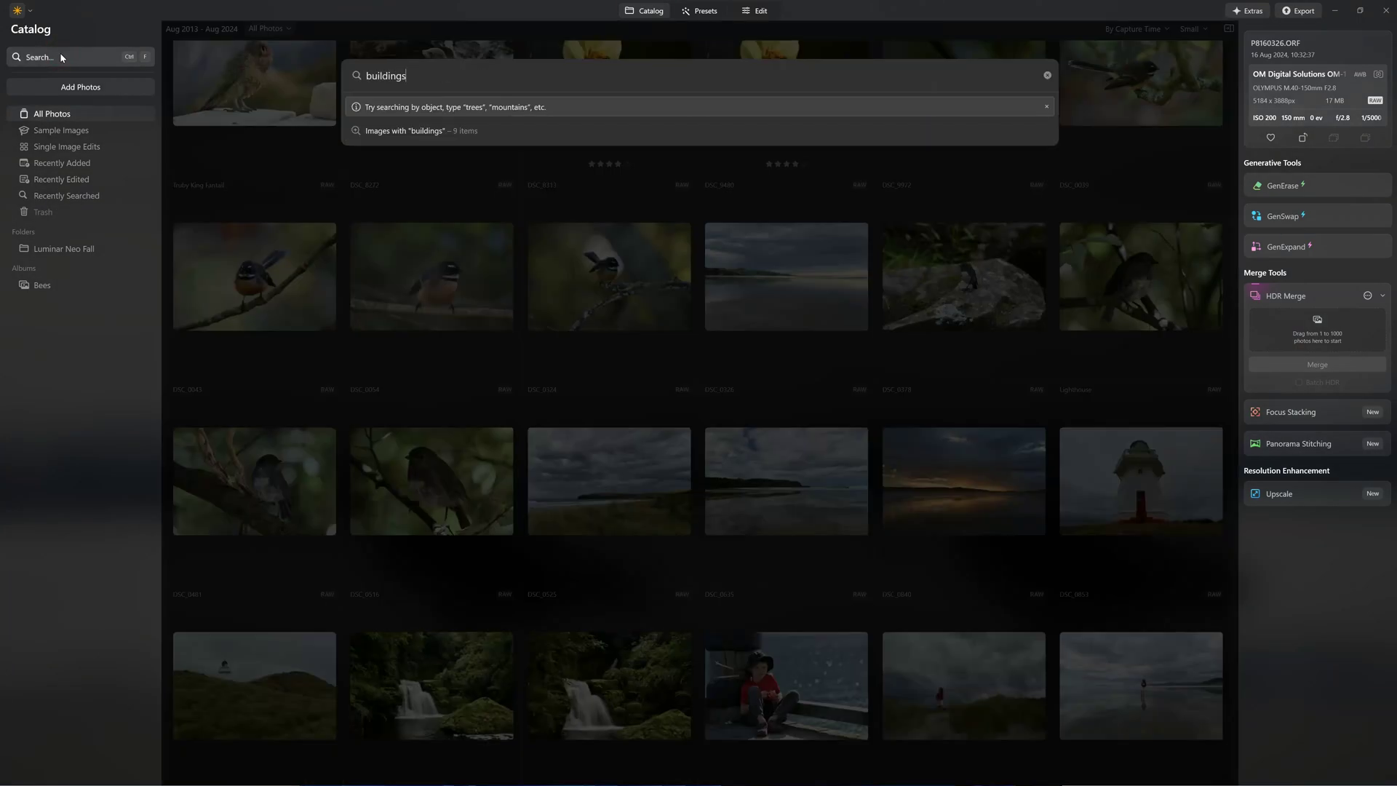
pyautogui.click(378, 132)
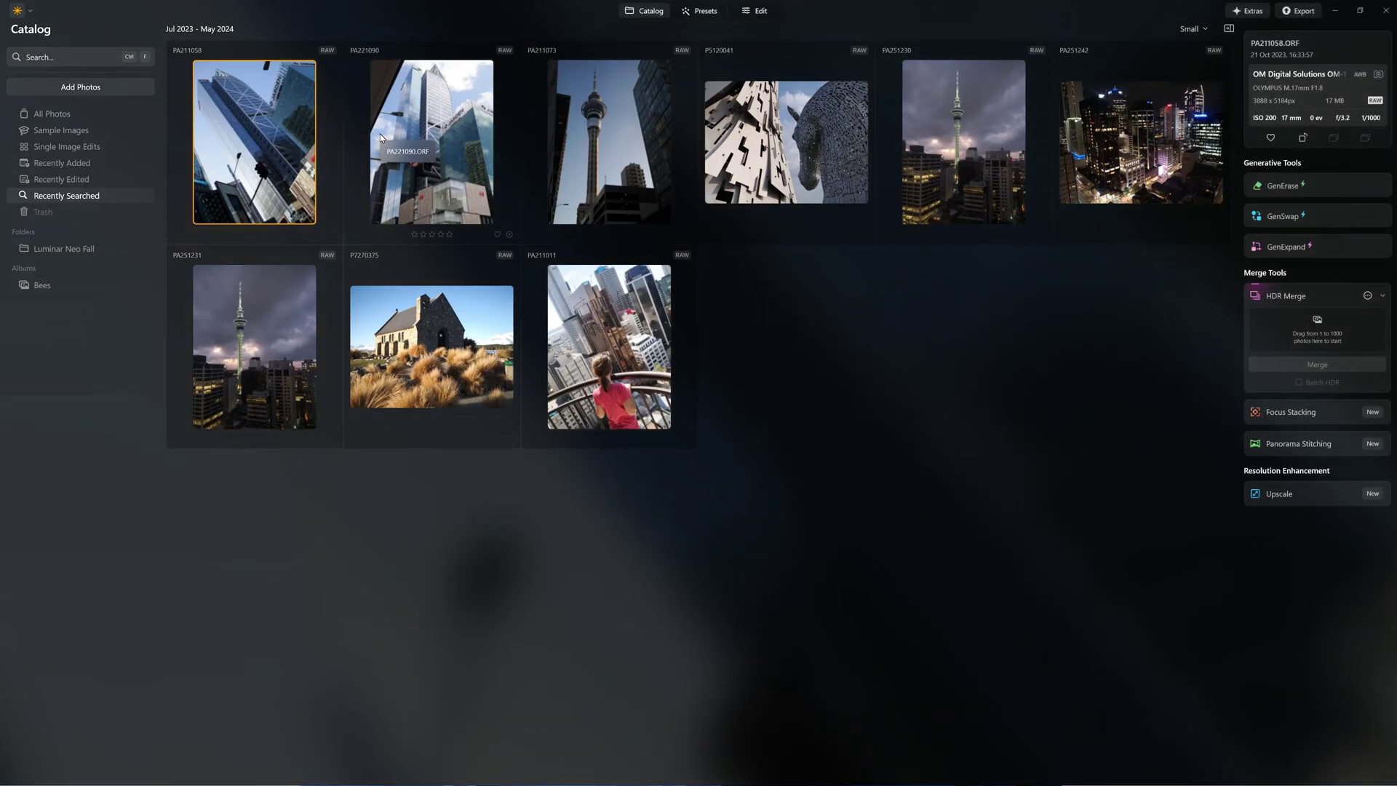
pyautogui.click(69, 59)
pyautogui.write('people')
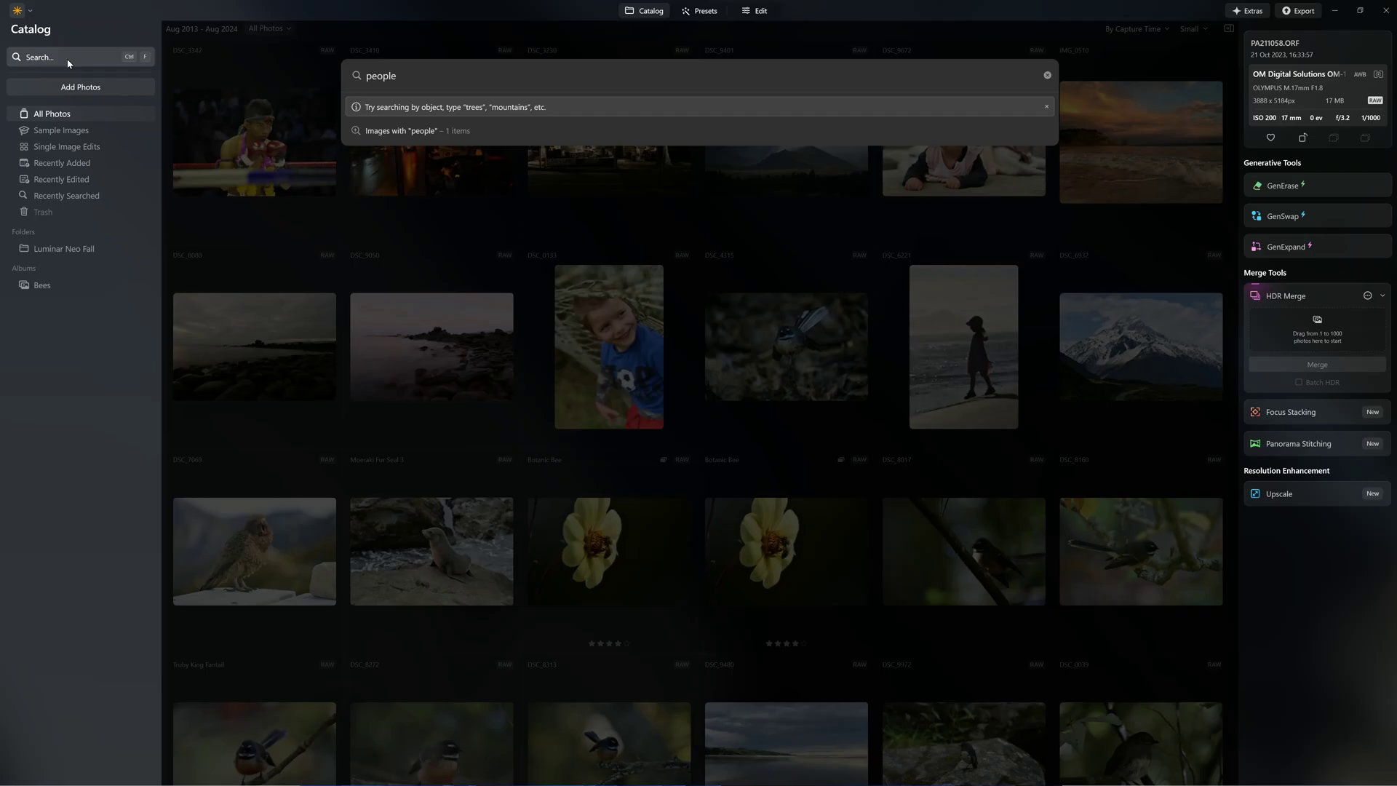
pyautogui.click(471, 135)
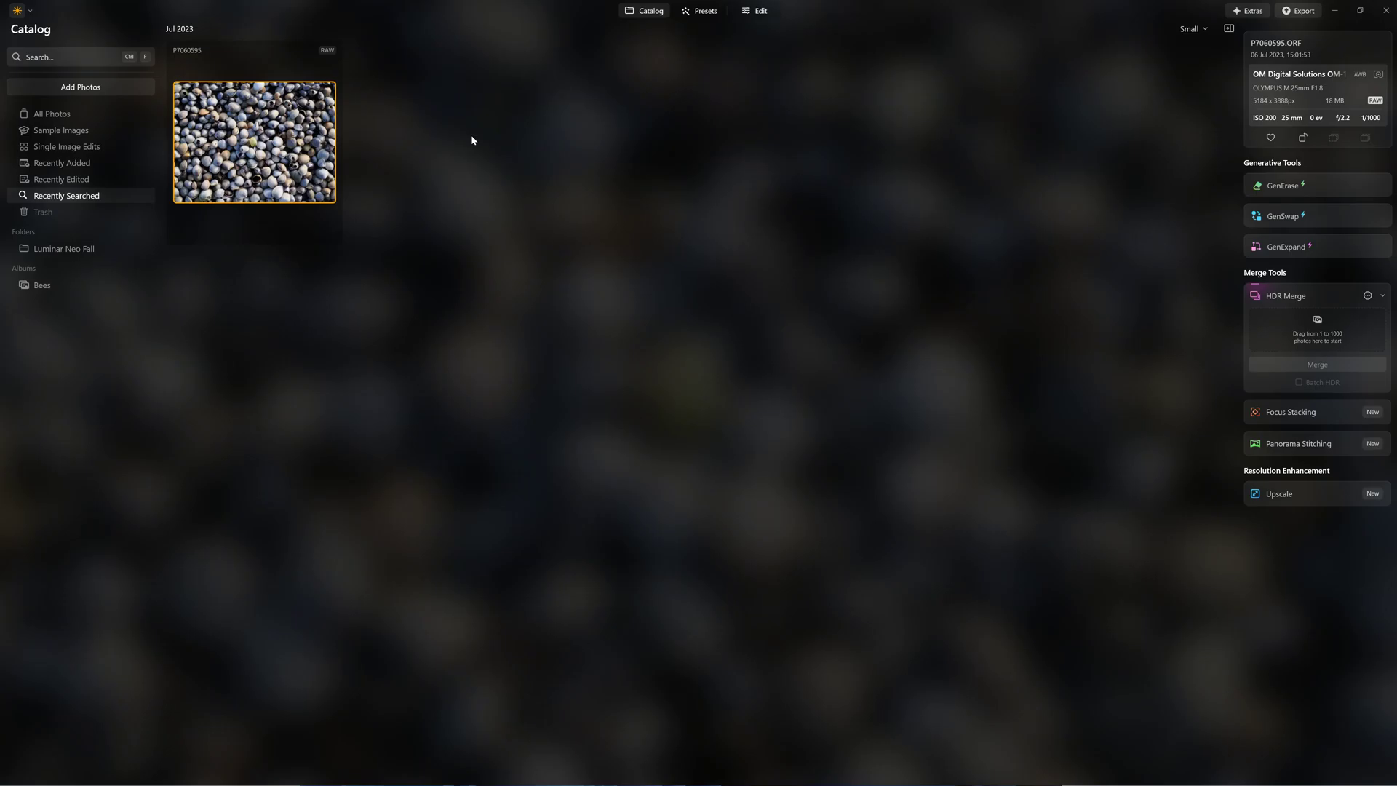
# Try the This Year capture-date filter, then filter the catalog to ORF files.
pyautogui.click(269, 27)
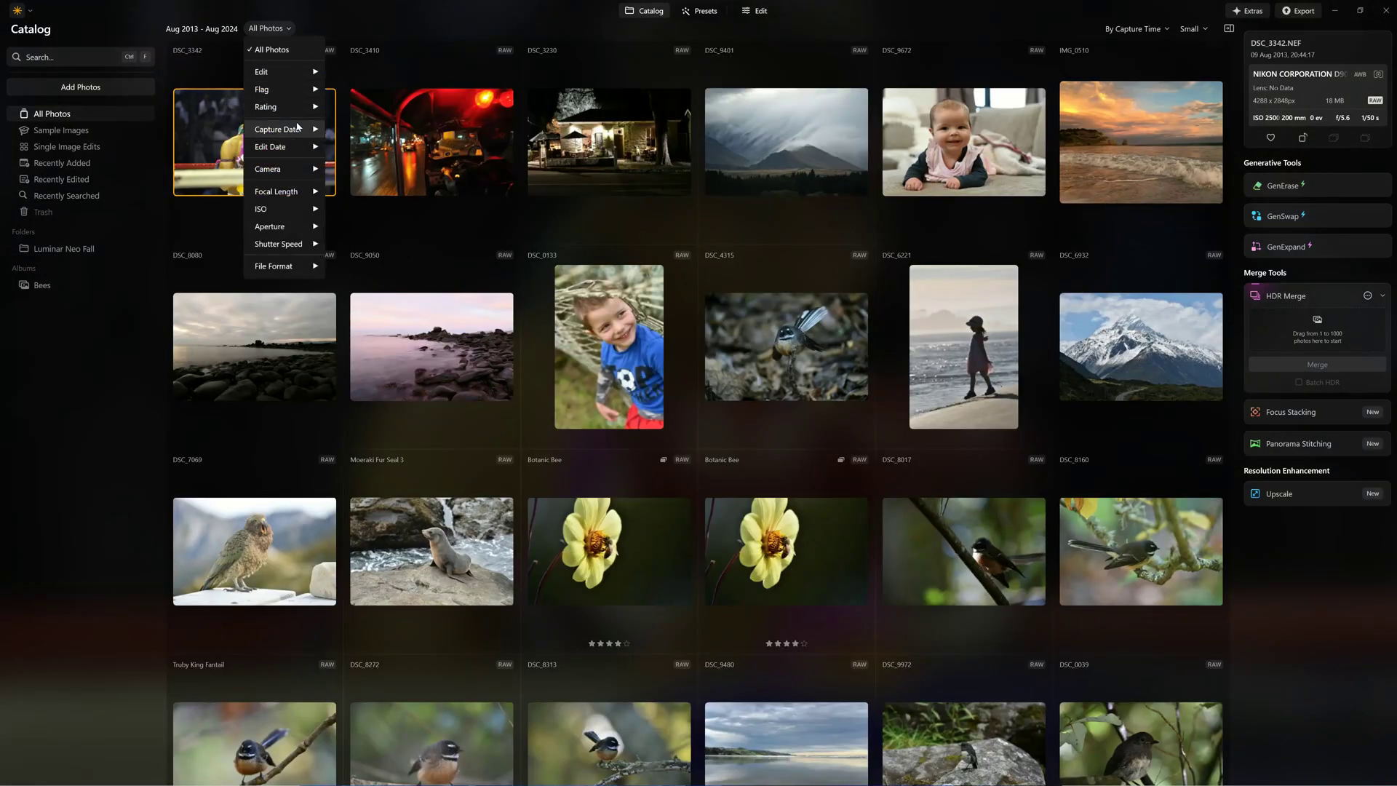
pyautogui.moveTo(298, 128)
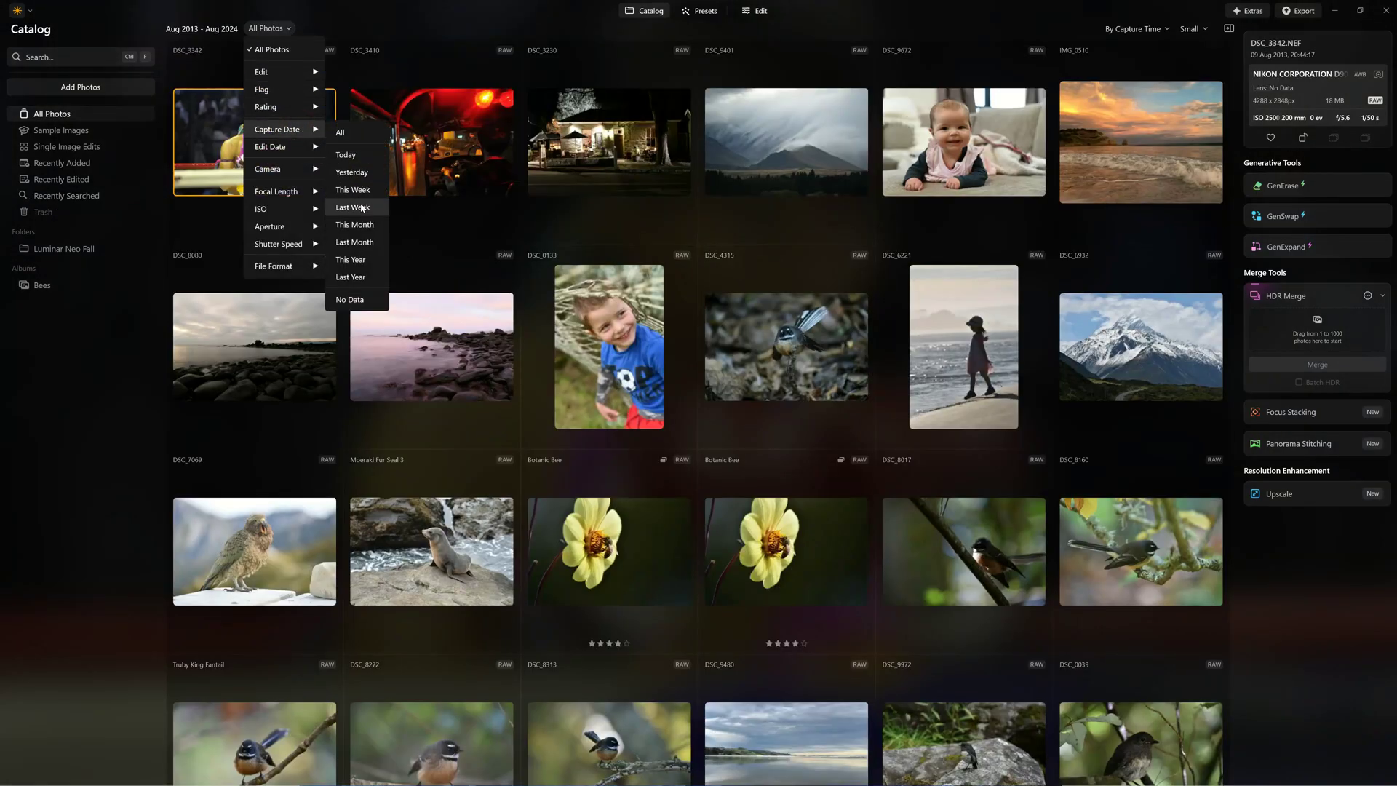
pyautogui.click(355, 259)
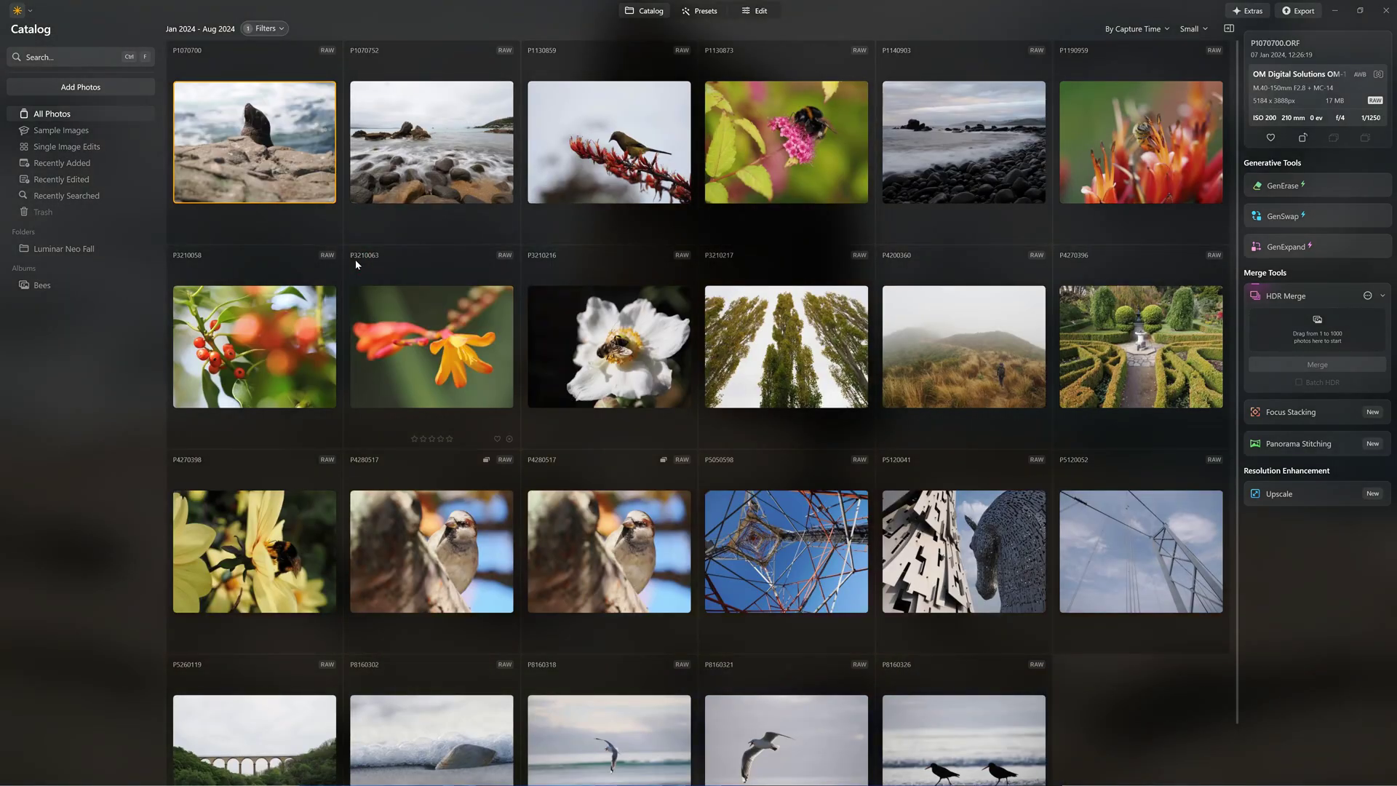
pyautogui.click(265, 28)
pyautogui.click(279, 269)
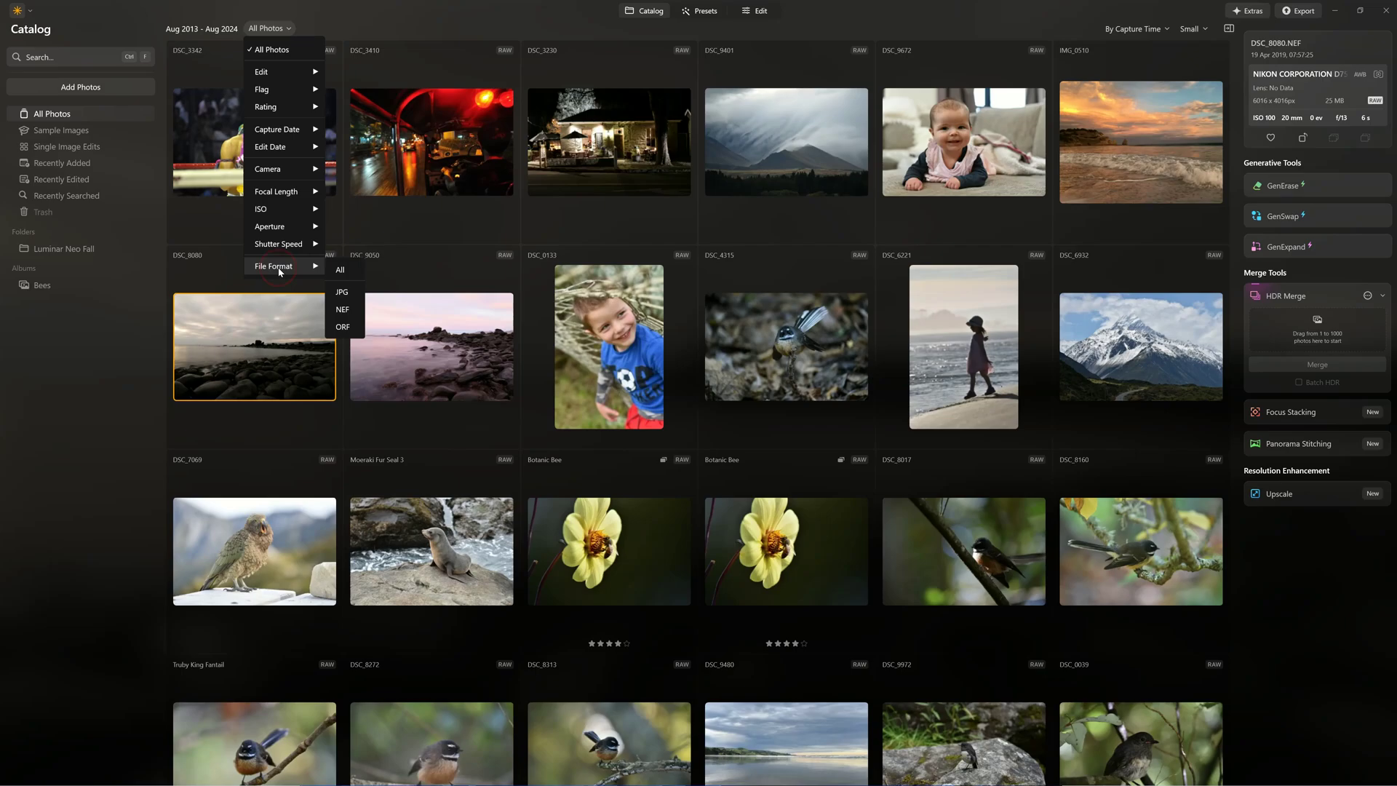
pyautogui.click(342, 326)
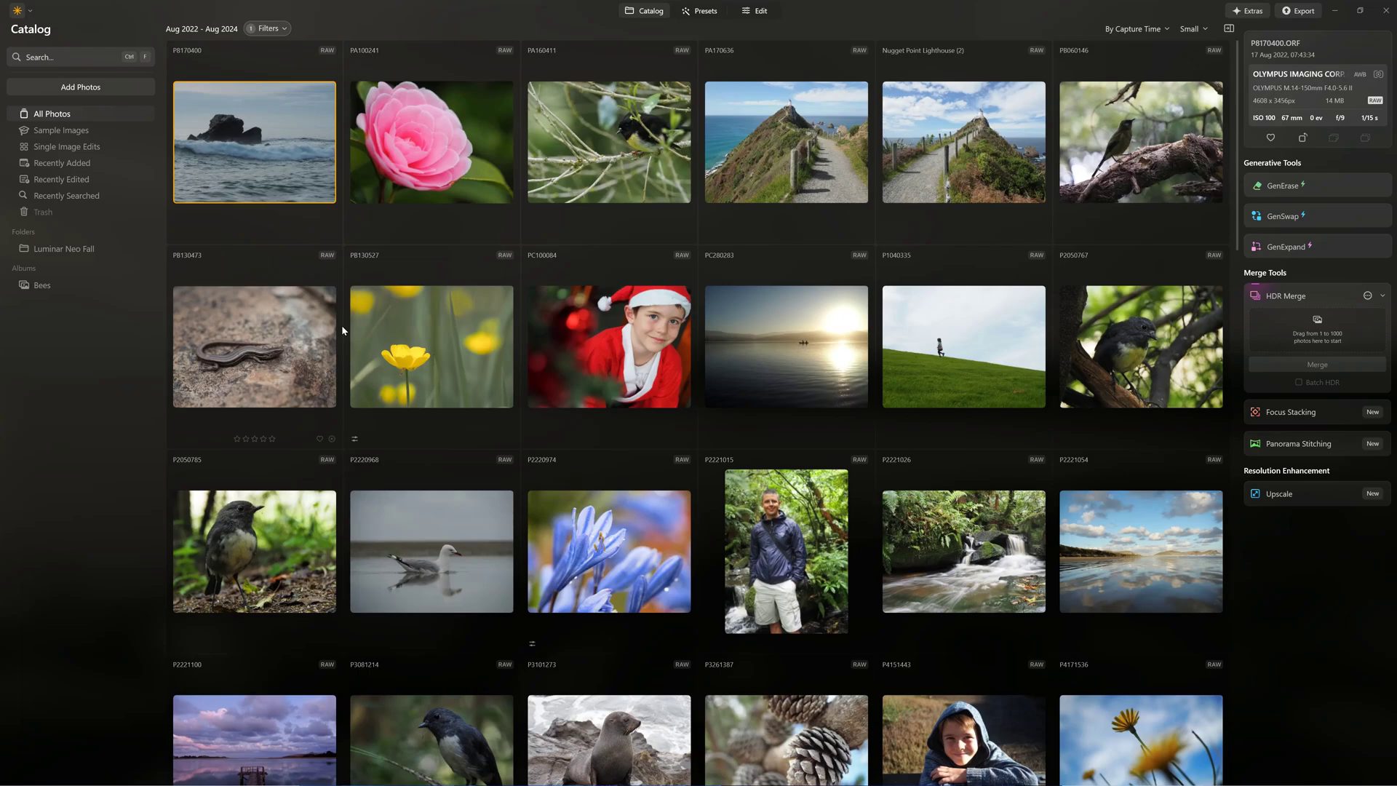
# Reset filters, then show last year's photos from the OLYMPUS E-M5MarkII camera.
pyautogui.click(268, 28)
pyautogui.click(272, 49)
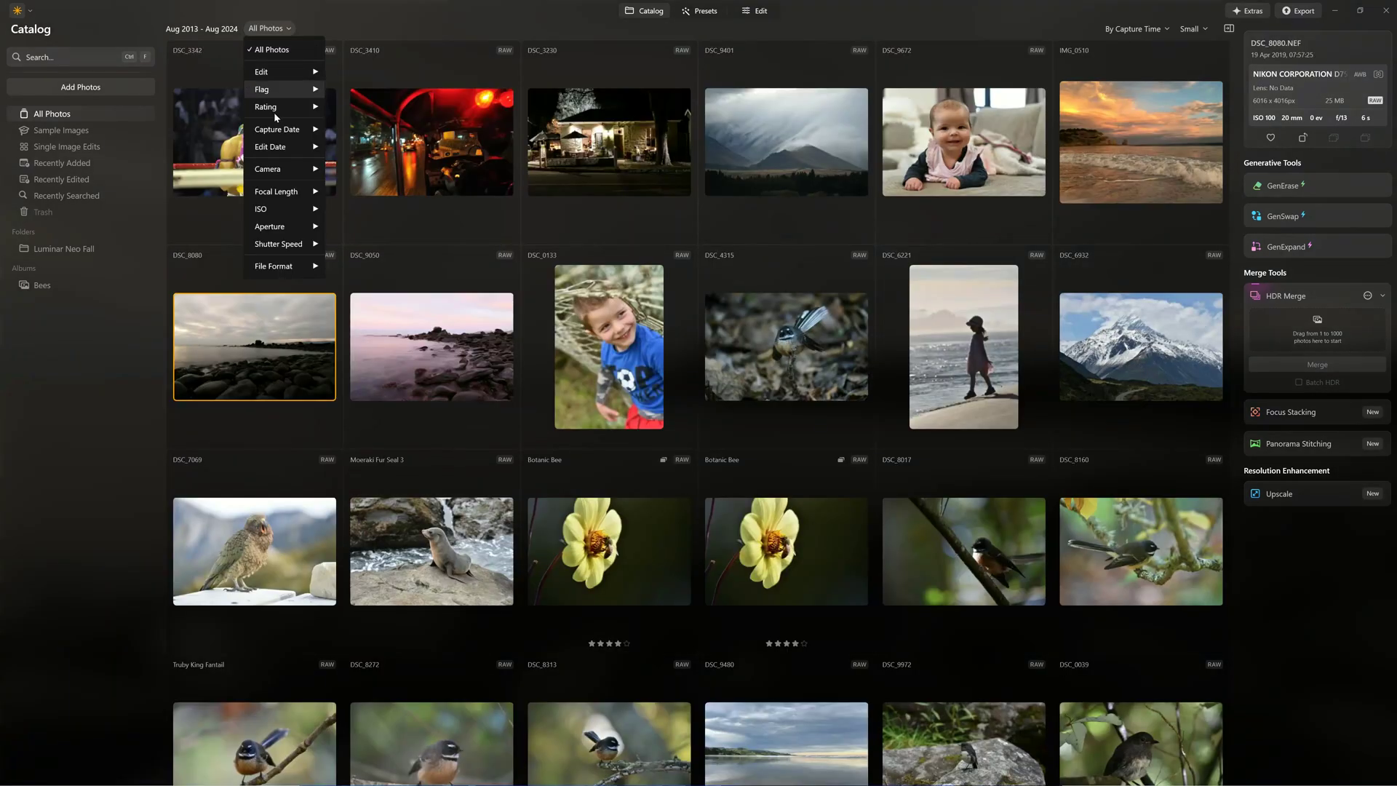
pyautogui.moveTo(298, 129)
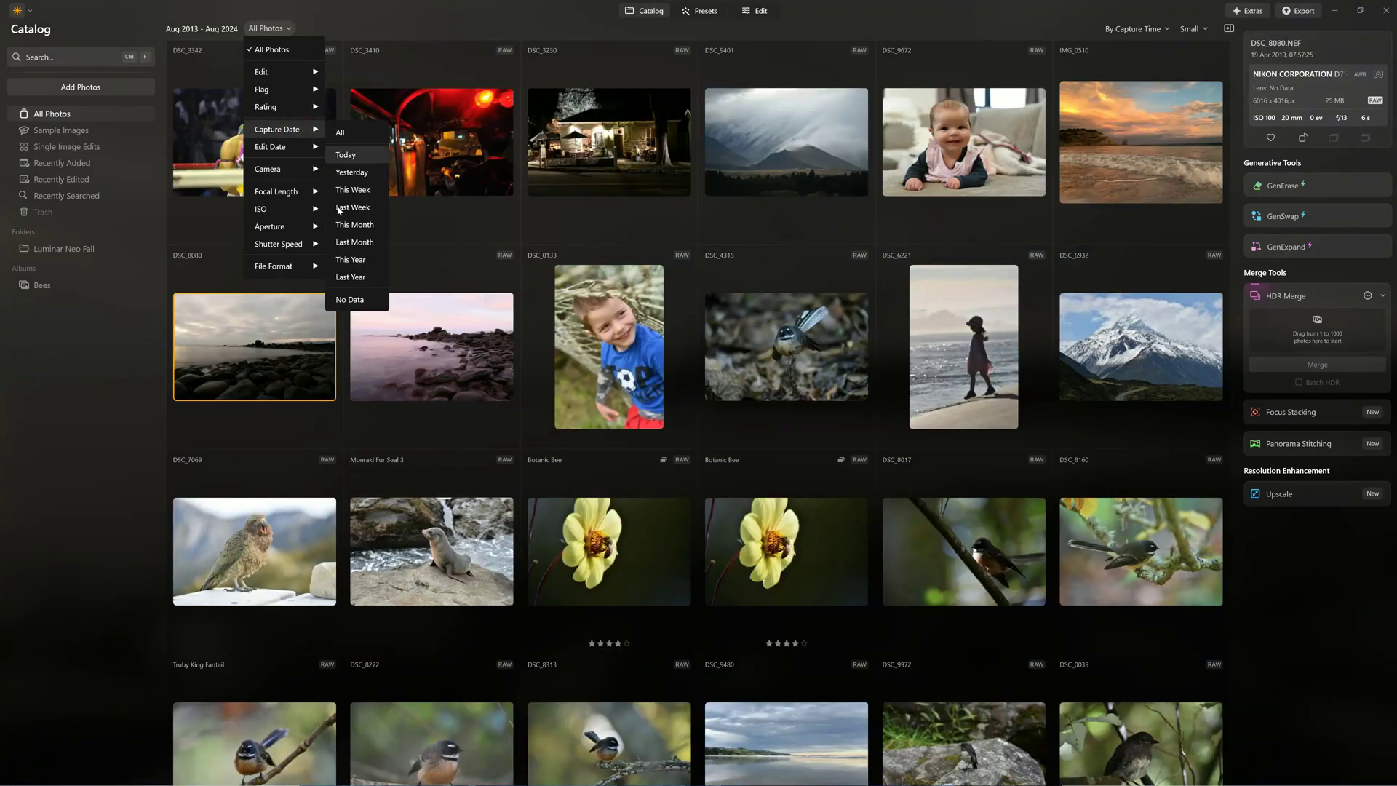
pyautogui.click(345, 283)
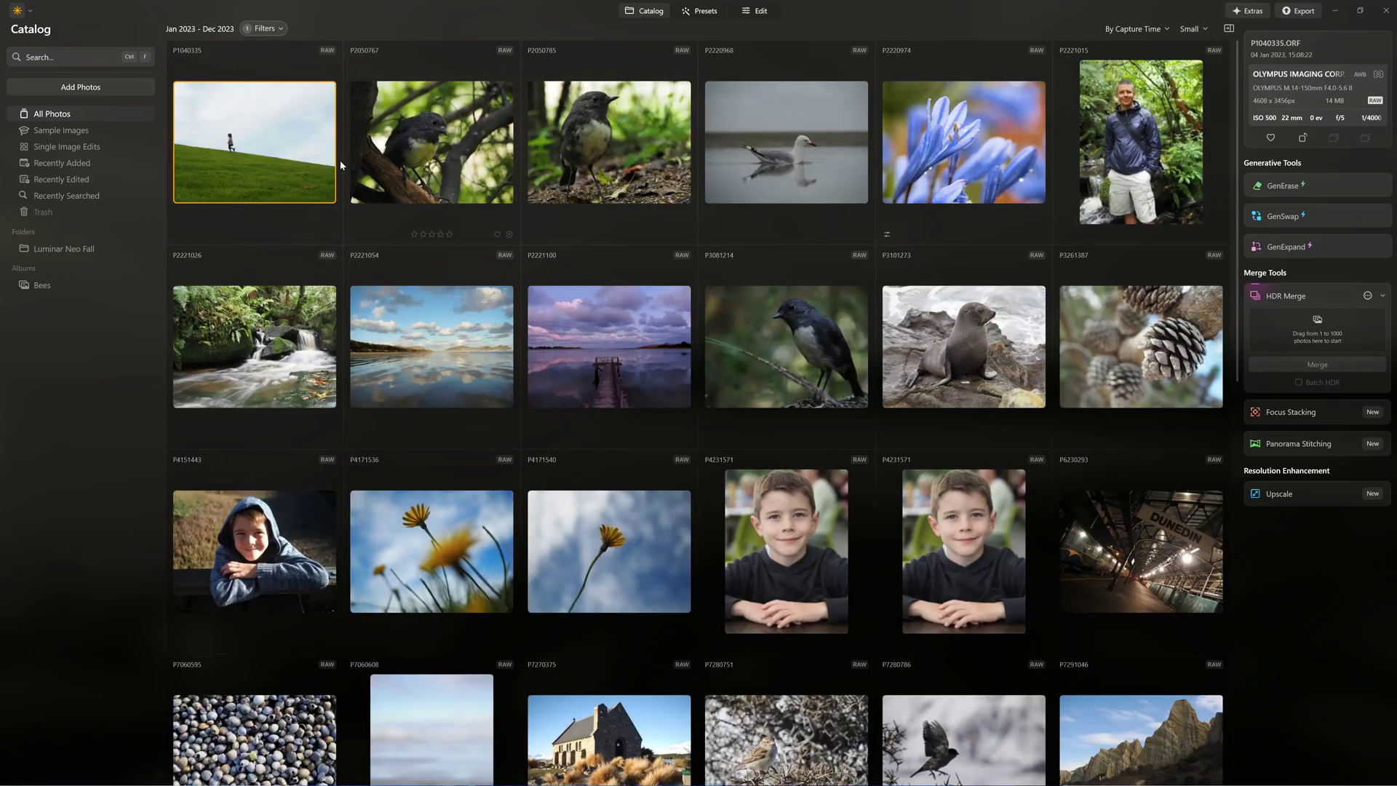
pyautogui.click(276, 30)
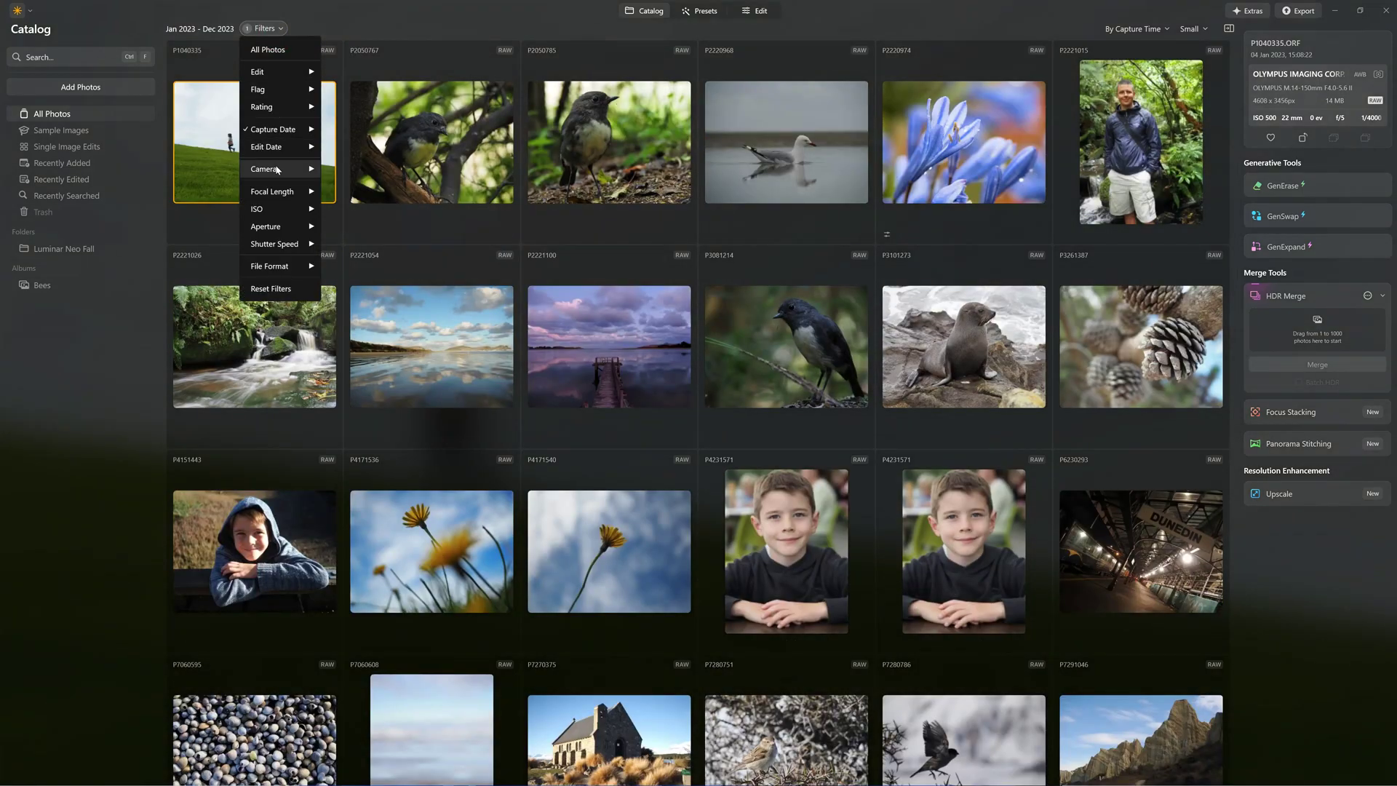
pyautogui.moveTo(280, 168)
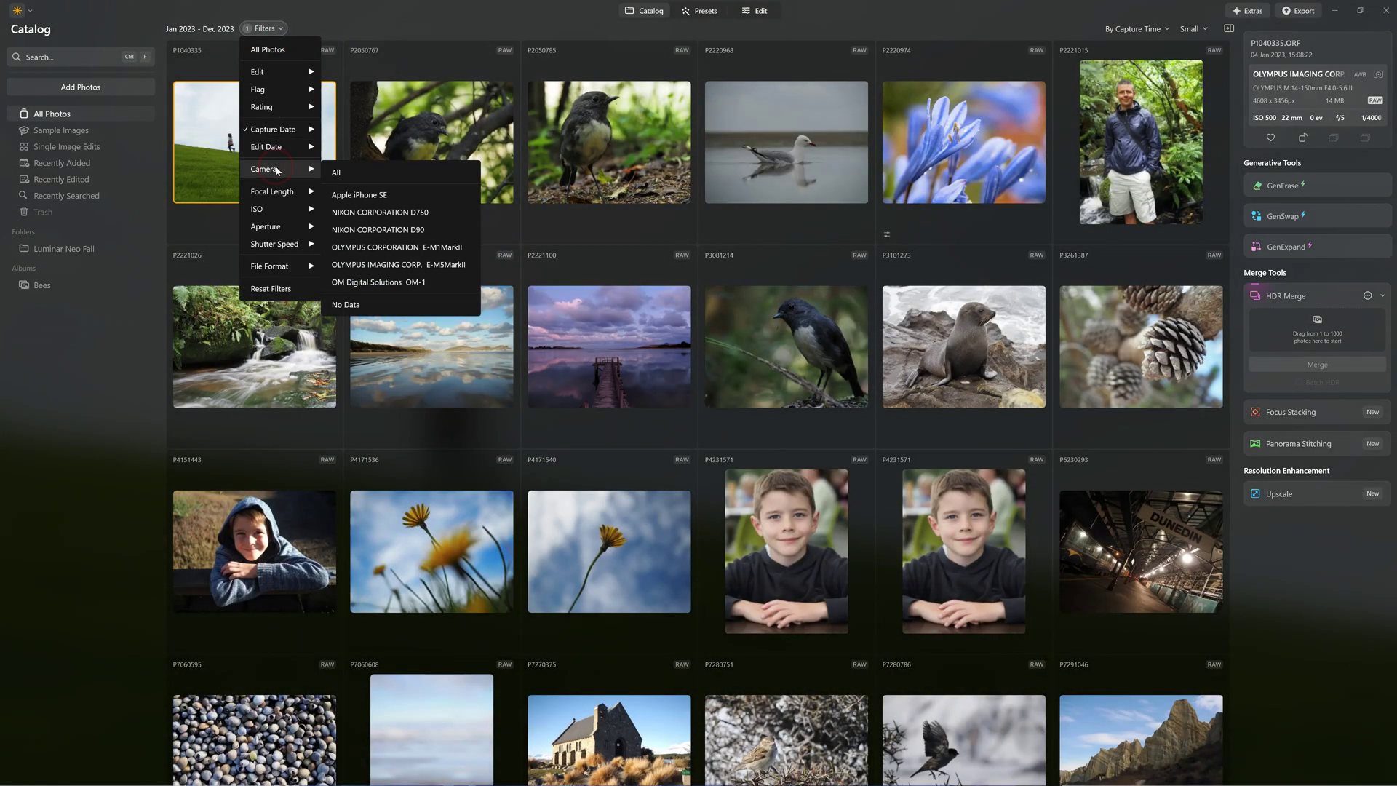
pyautogui.click(351, 265)
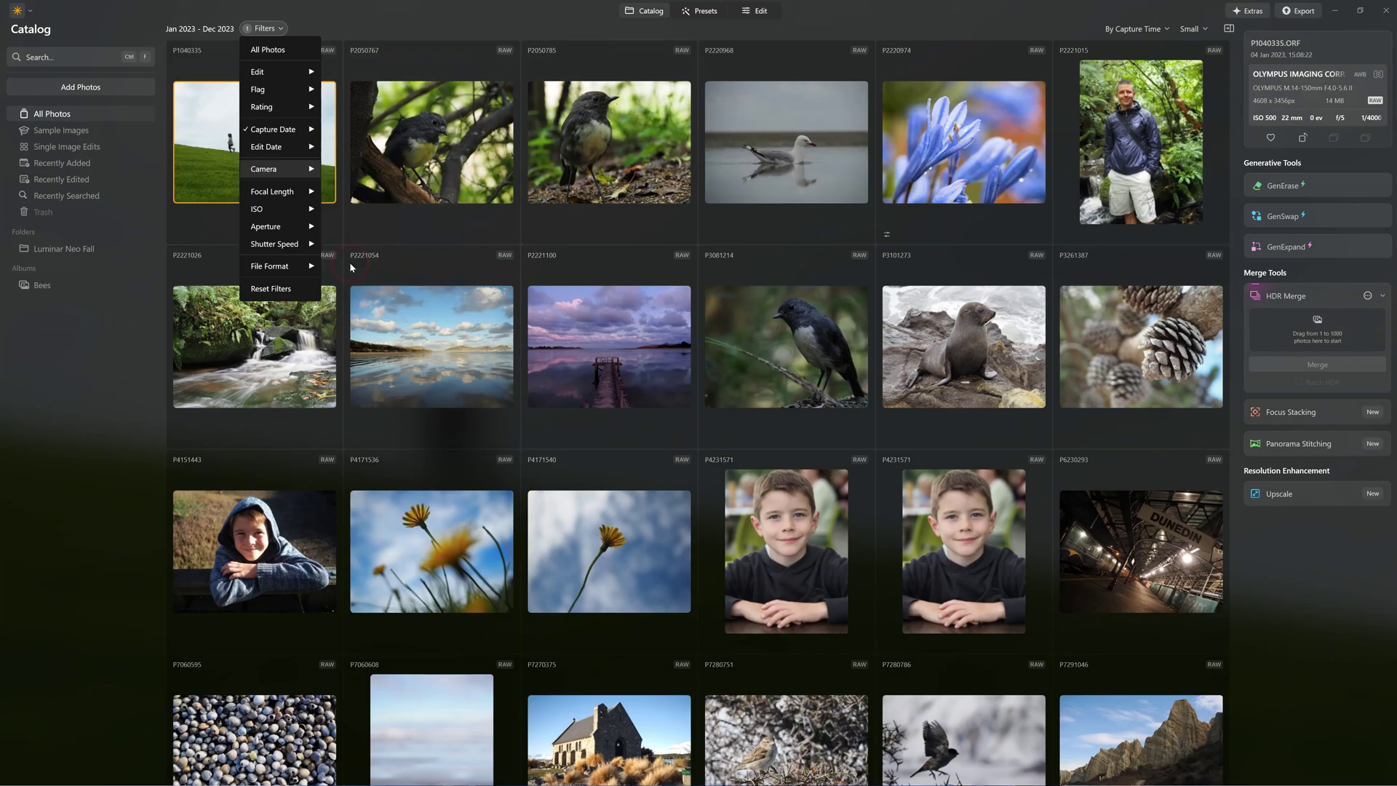
# Step through the beach, sunset, lighthouse and hill shots to waterfall photo DSC_0516.NEF.
pyautogui.click(518, 308)
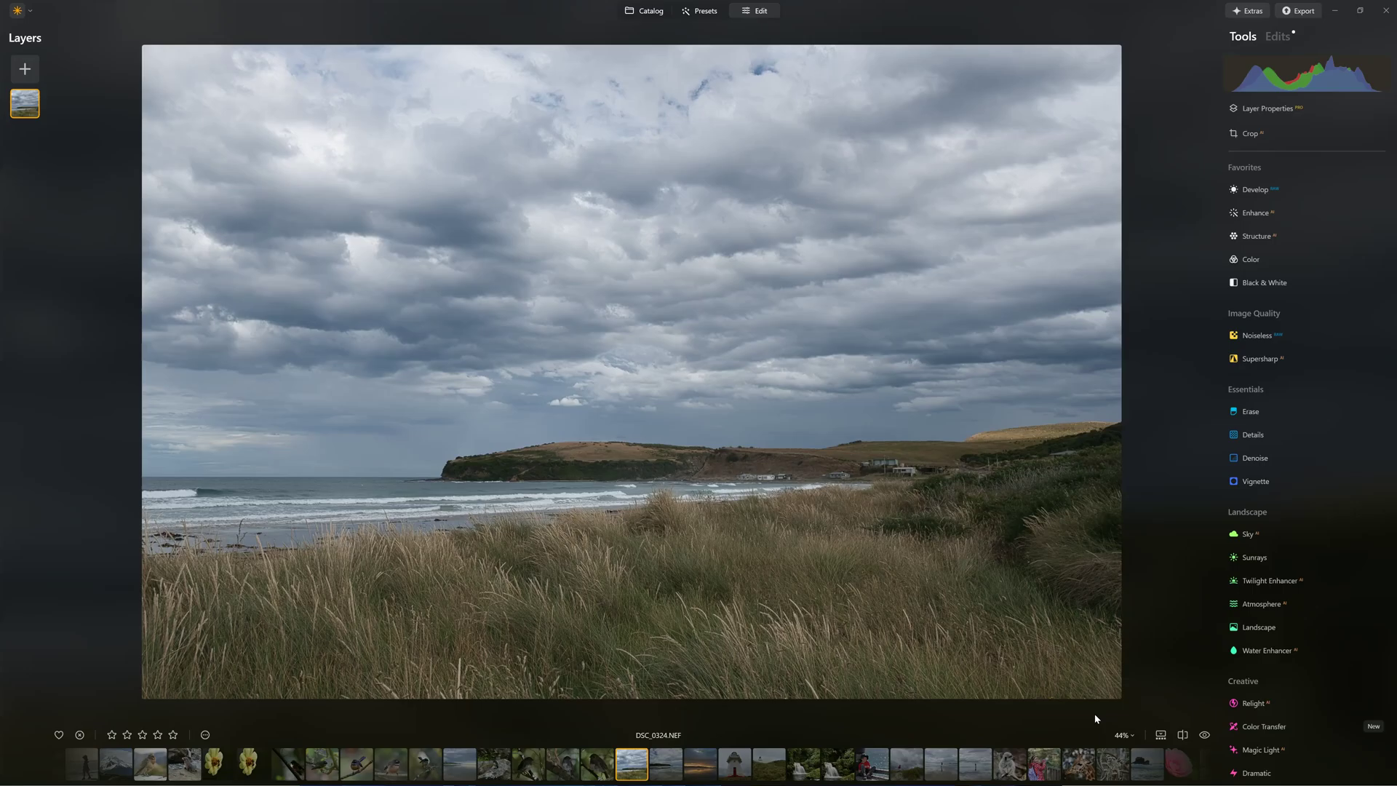
pyautogui.click(664, 761)
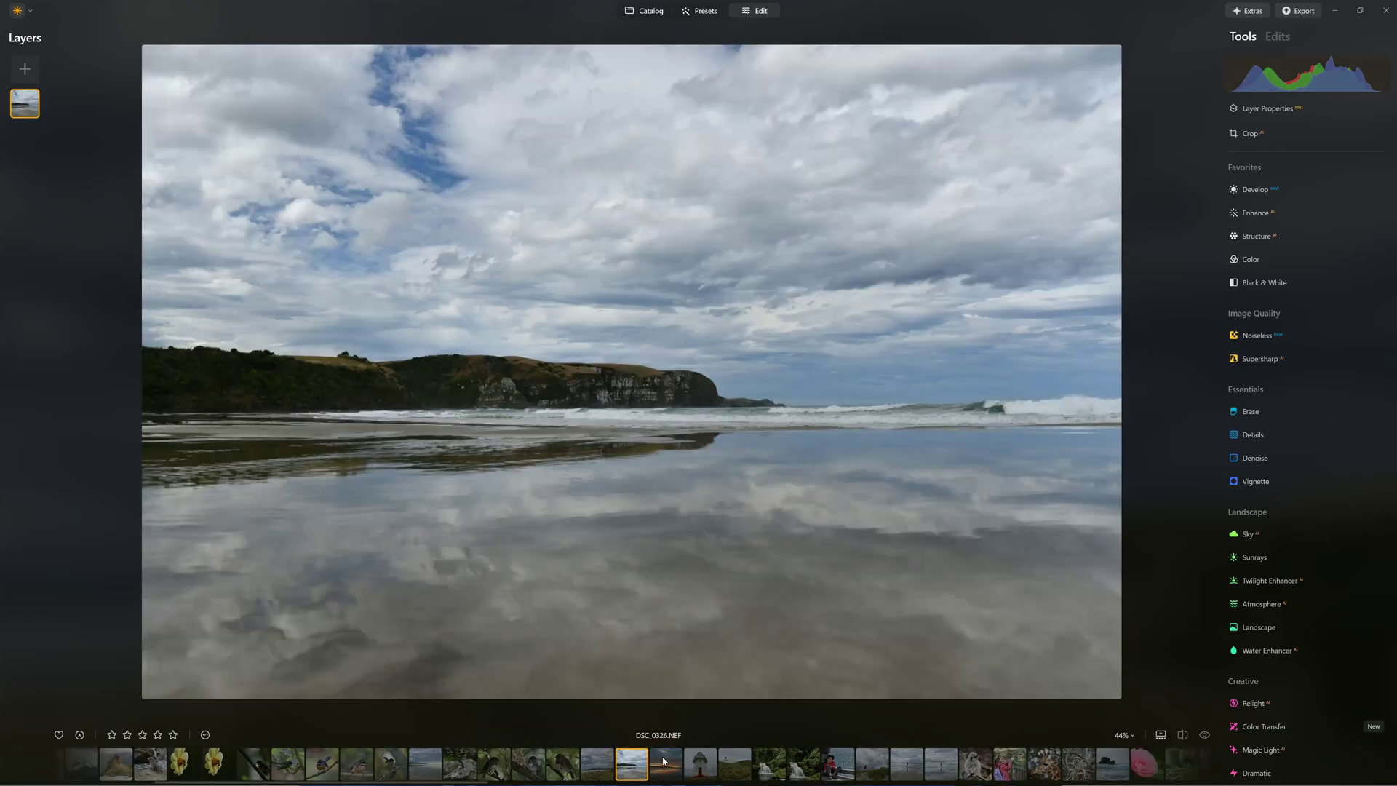
pyautogui.click(664, 761)
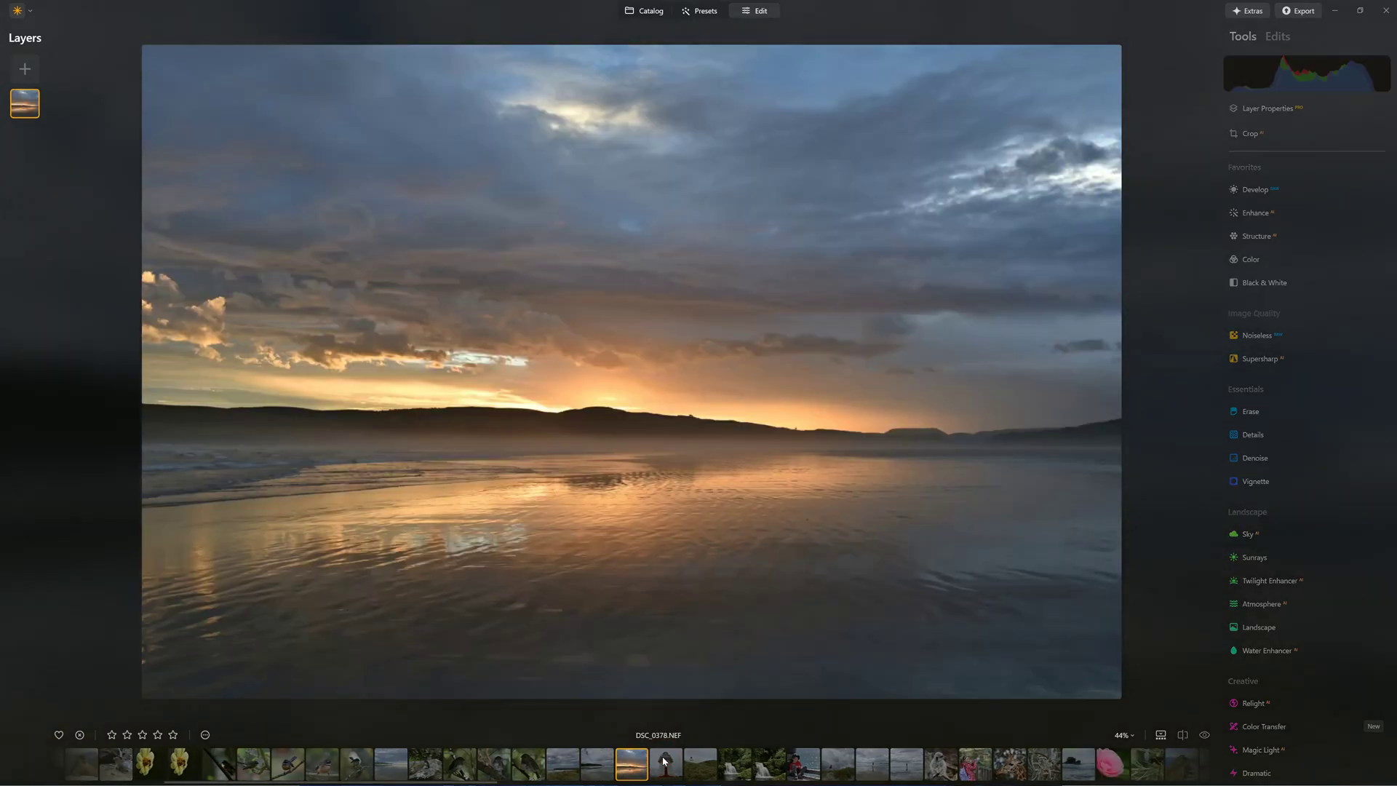
pyautogui.click(664, 761)
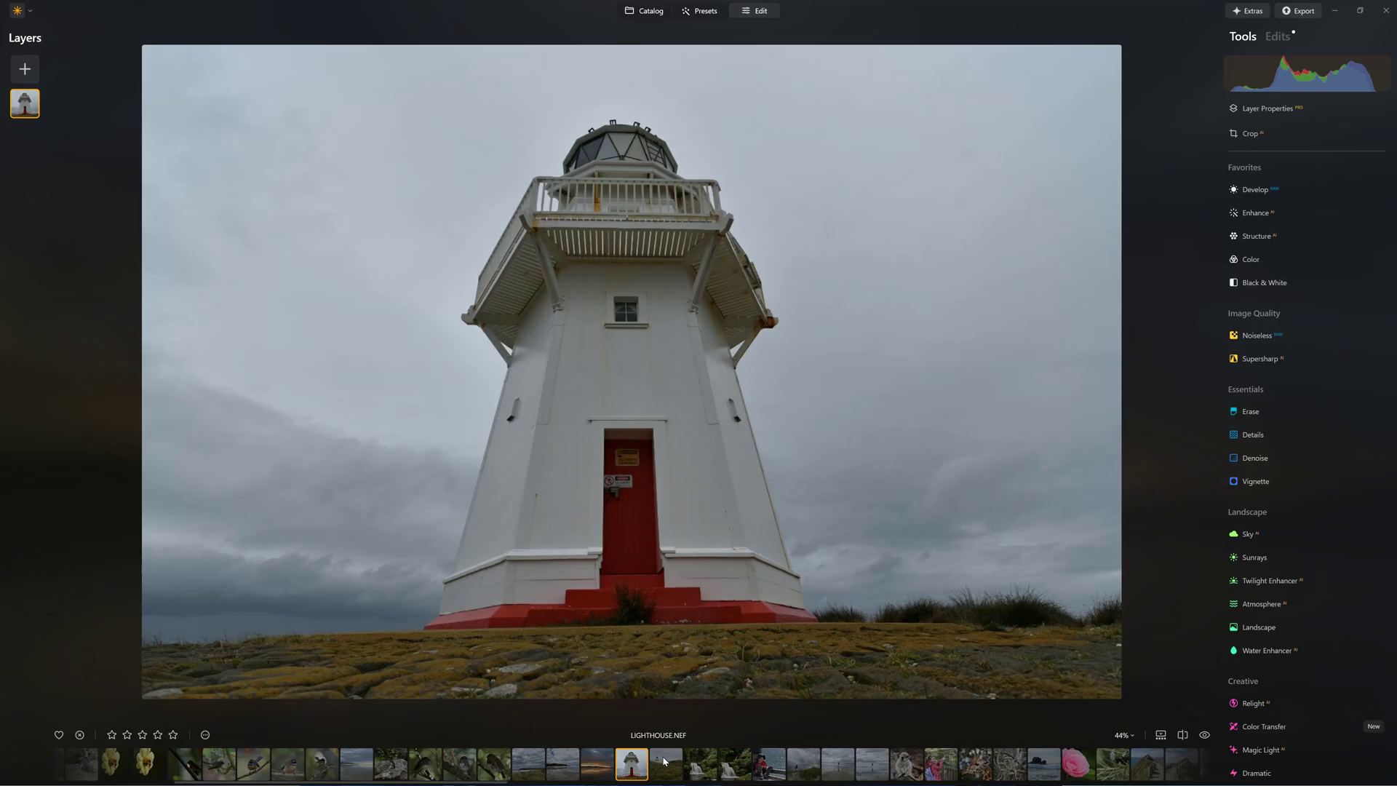
pyautogui.click(664, 761)
pyautogui.click(665, 761)
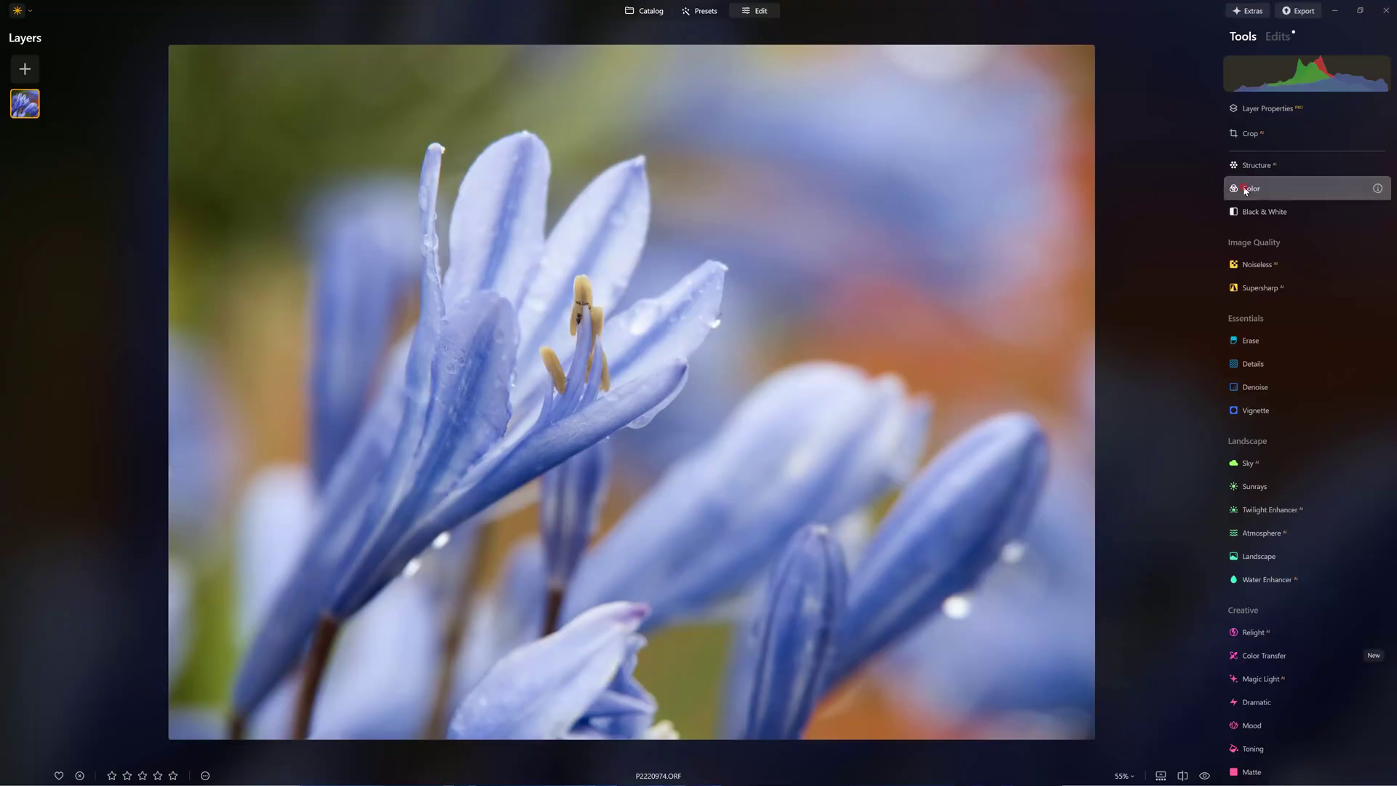
# Mask the blue agapanthus petals by colour, adjust the range, and drop Saturation to -90.
pyautogui.click(1251, 187)
pyautogui.click(1294, 212)
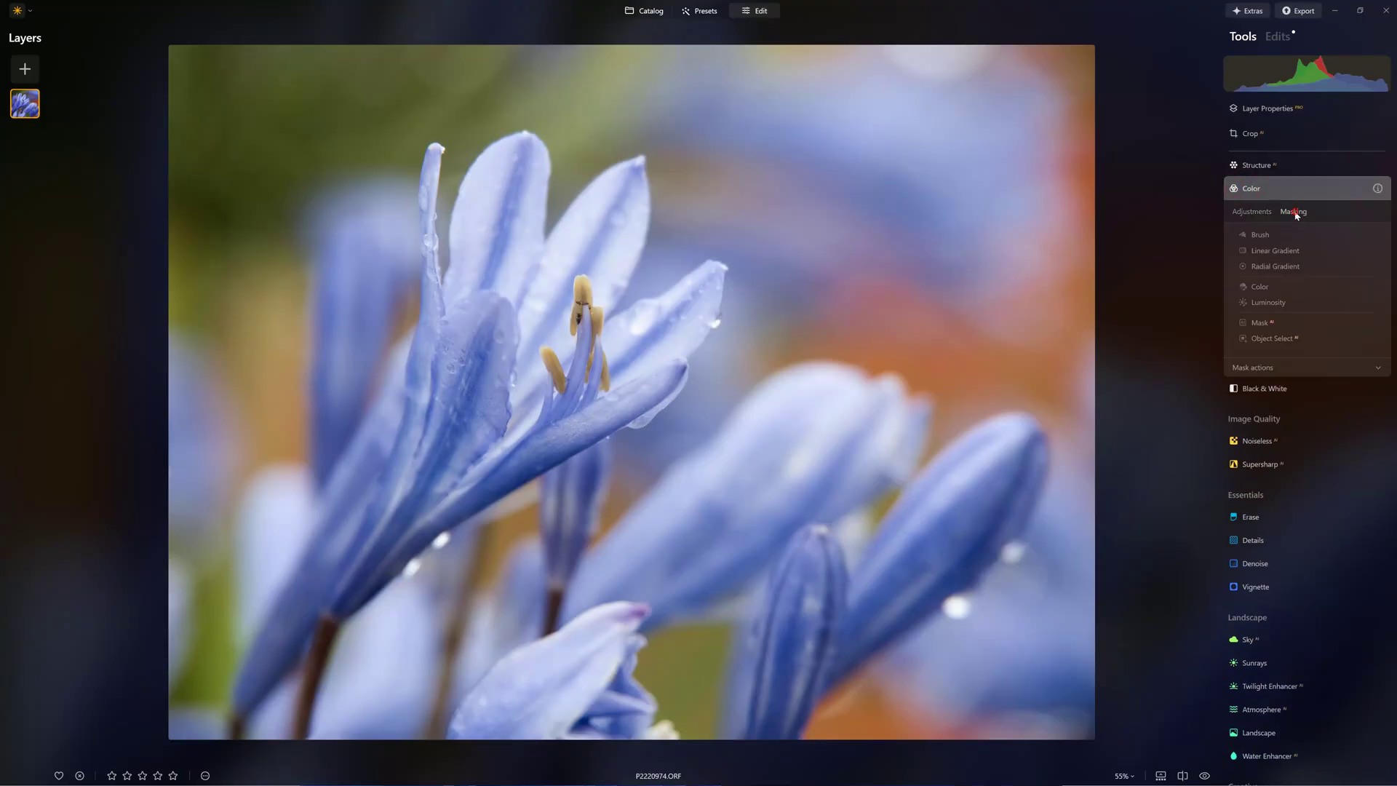
pyautogui.click(1261, 286)
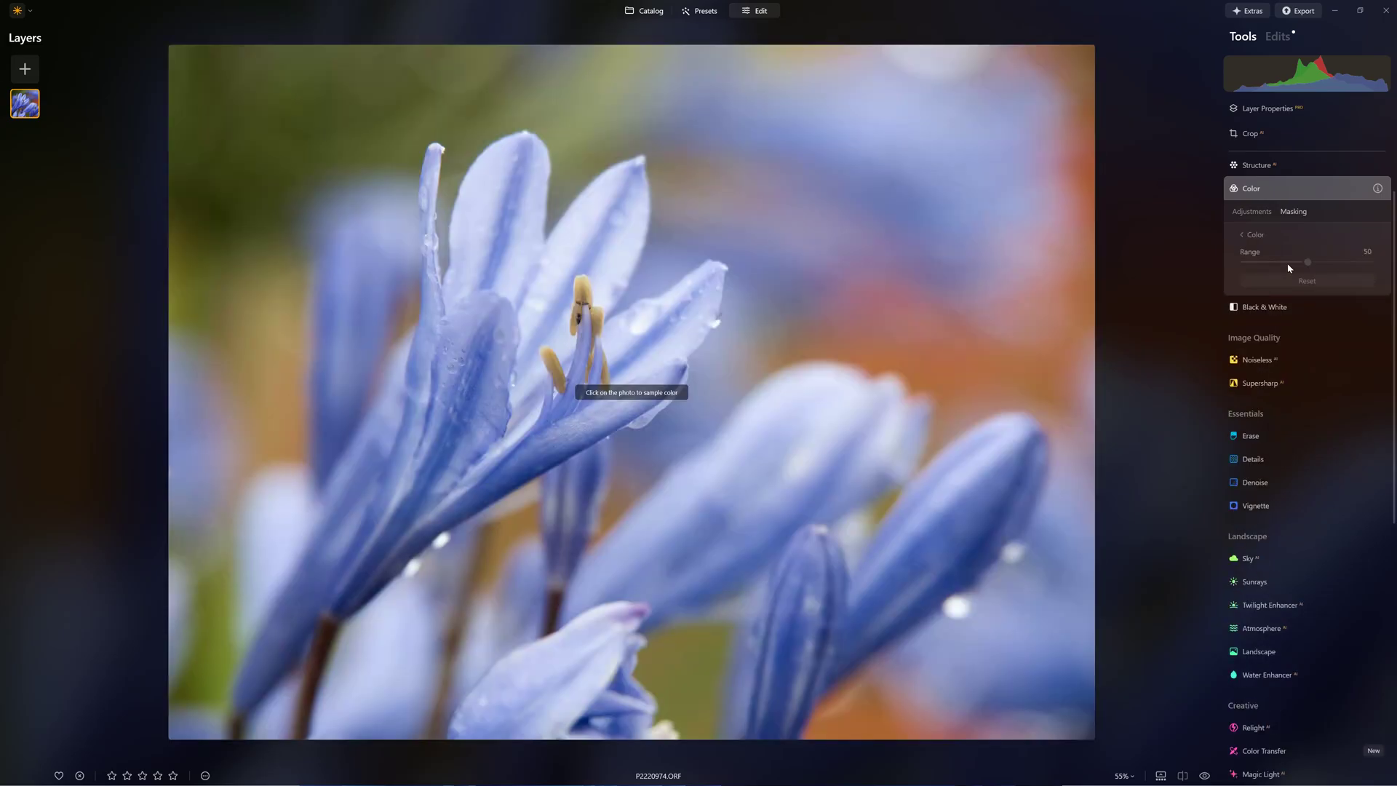
pyautogui.click(462, 363)
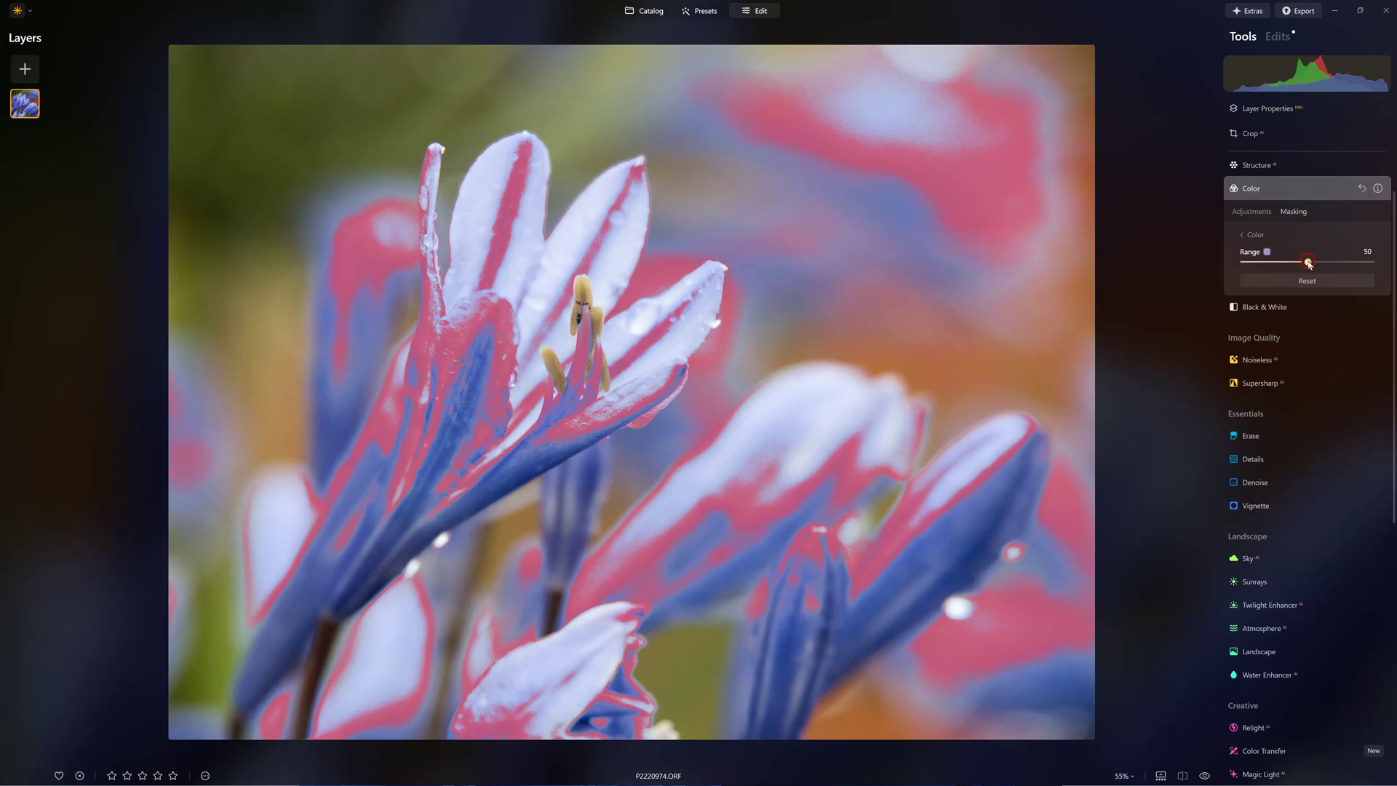
pyautogui.moveTo(1307, 263); pyautogui.dragTo(1371, 267)
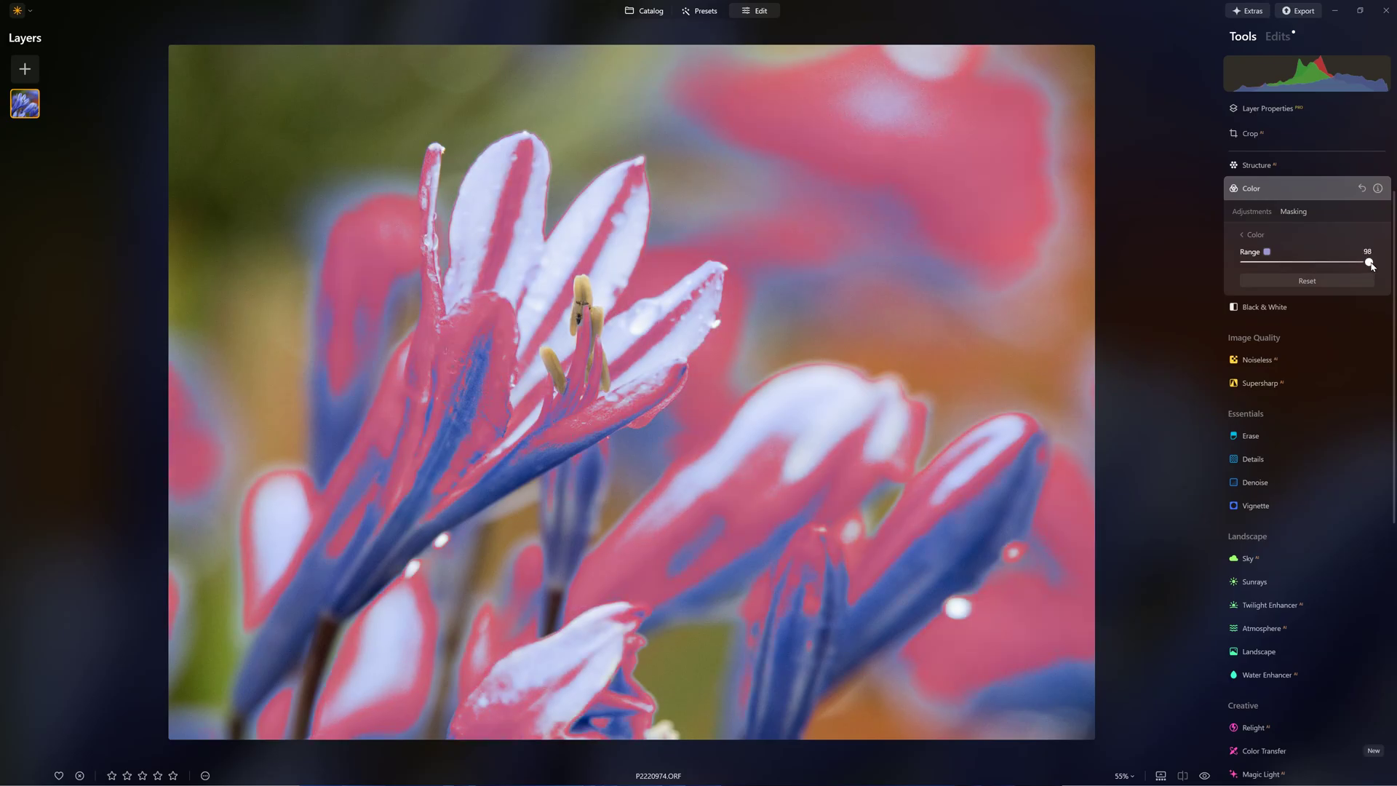
pyautogui.click(1252, 213)
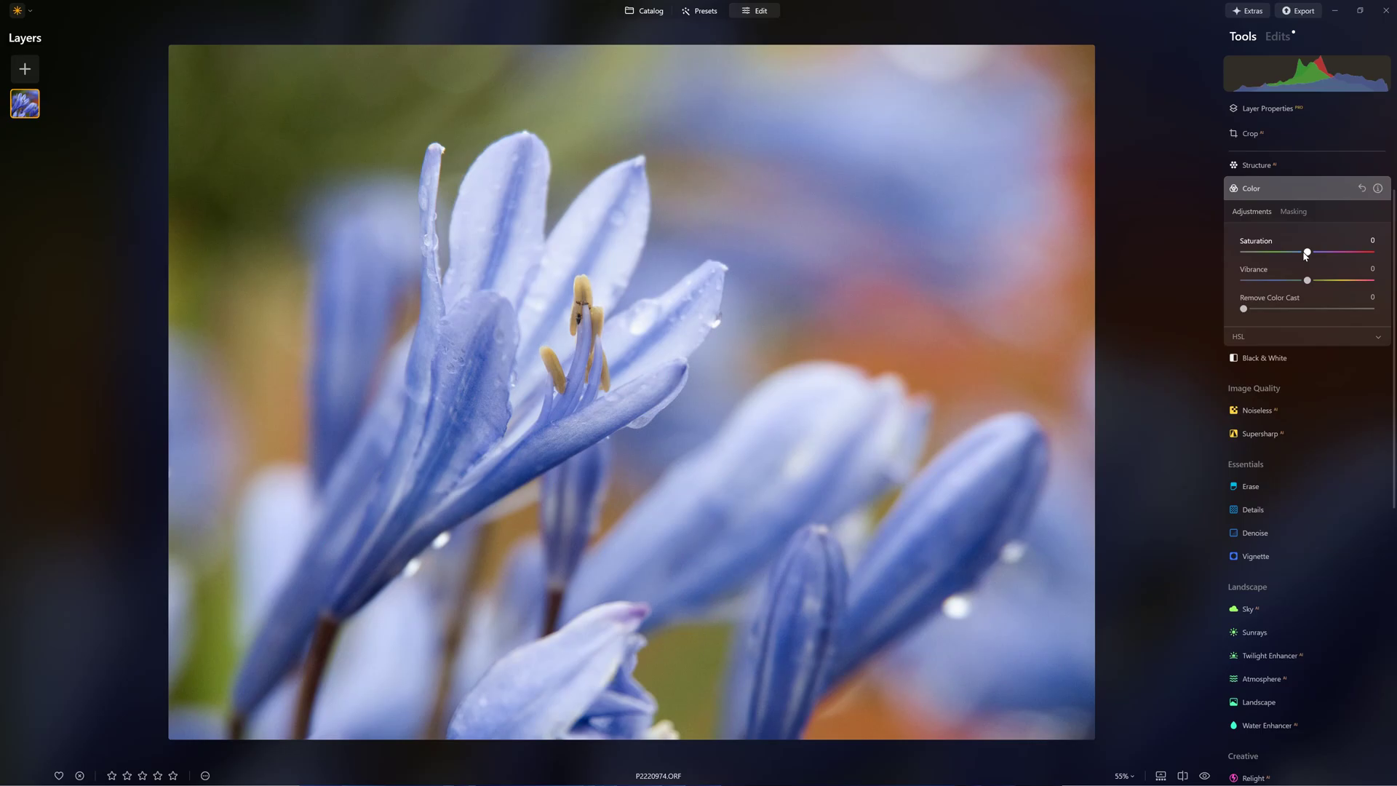
pyautogui.moveTo(1307, 252); pyautogui.dragTo(1334, 260)
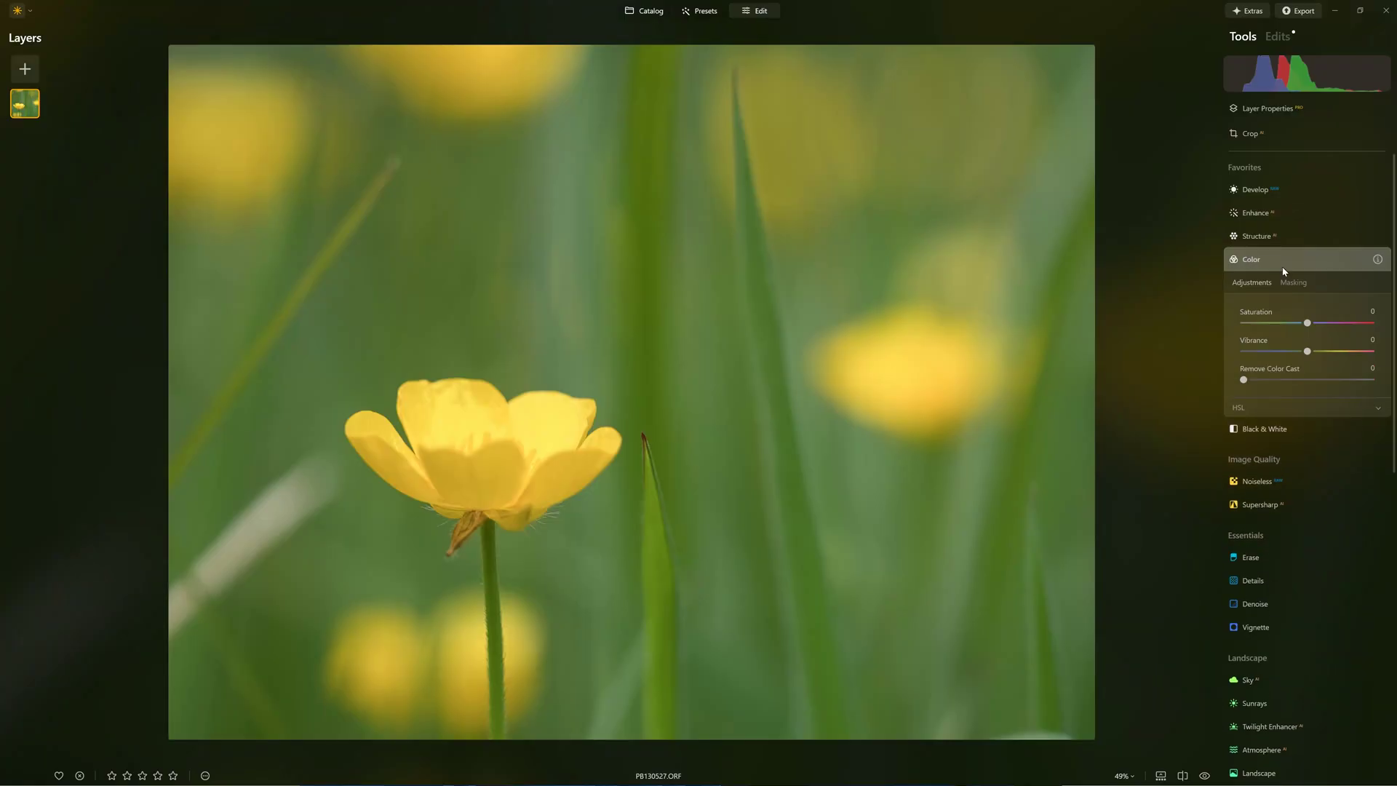
# Colour-mask the buttercup's green background with range 97 and desaturate it to -61.
pyautogui.click(1265, 285)
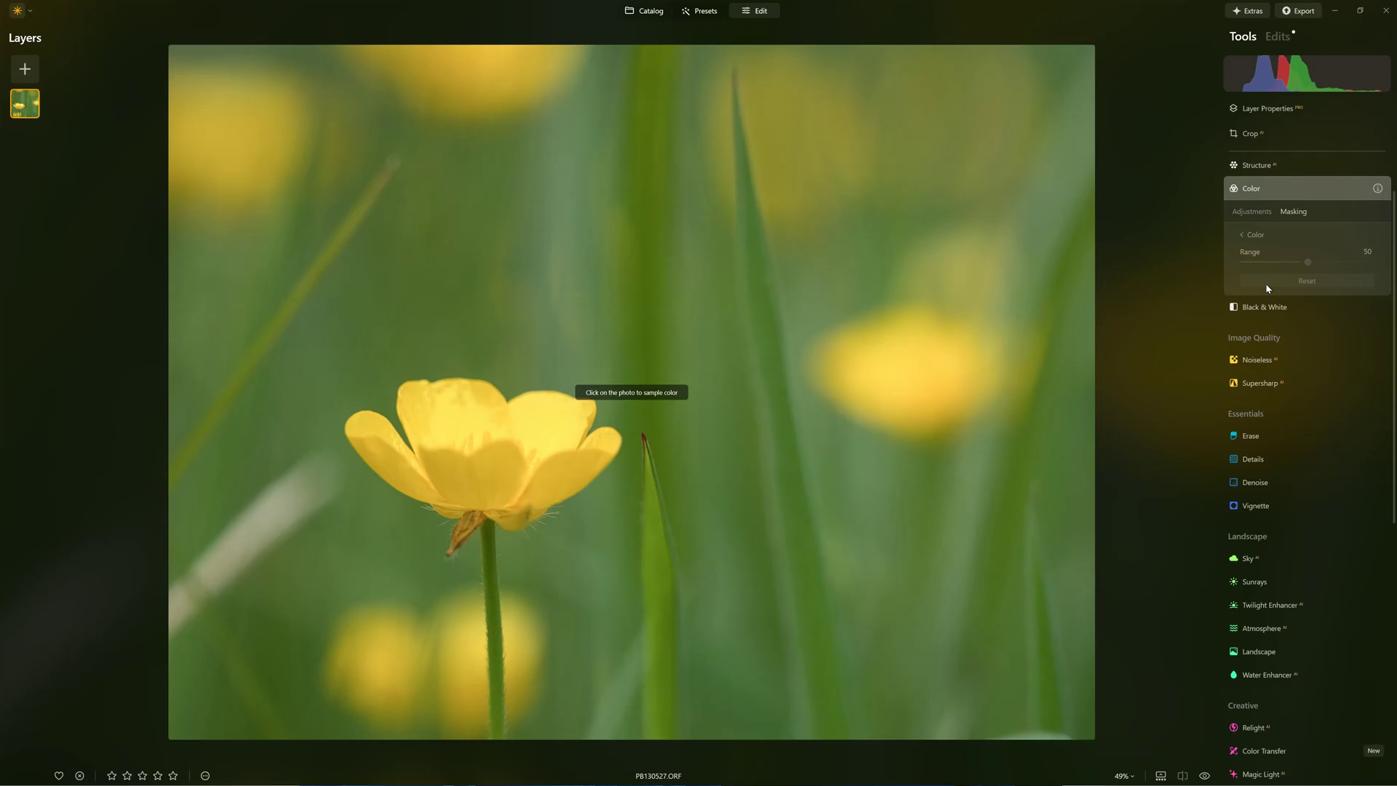
pyautogui.click(679, 212)
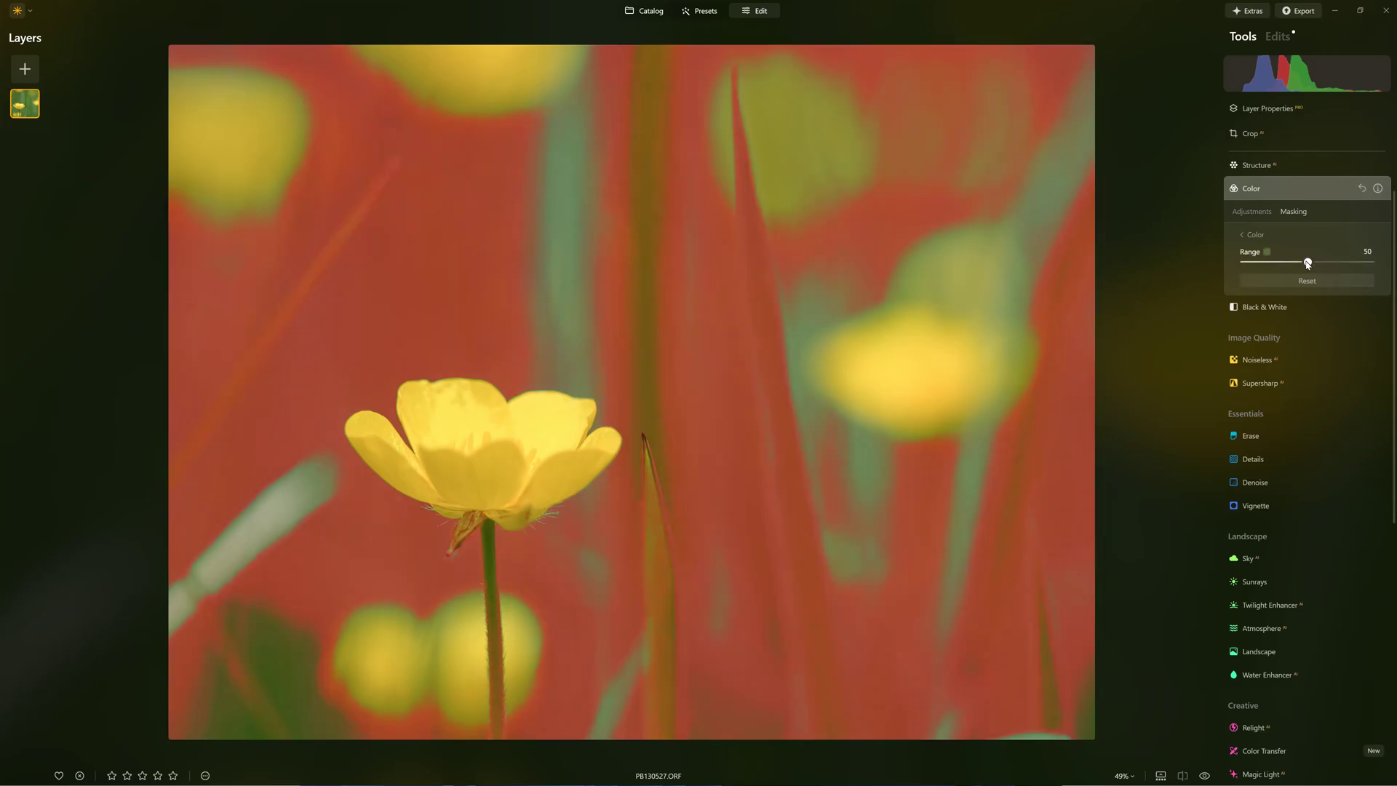
pyautogui.moveTo(1307, 262); pyautogui.dragTo(1253, 264)
pyautogui.moveTo(1361, 265); pyautogui.dragTo(1270, 251)
pyautogui.click(1244, 211)
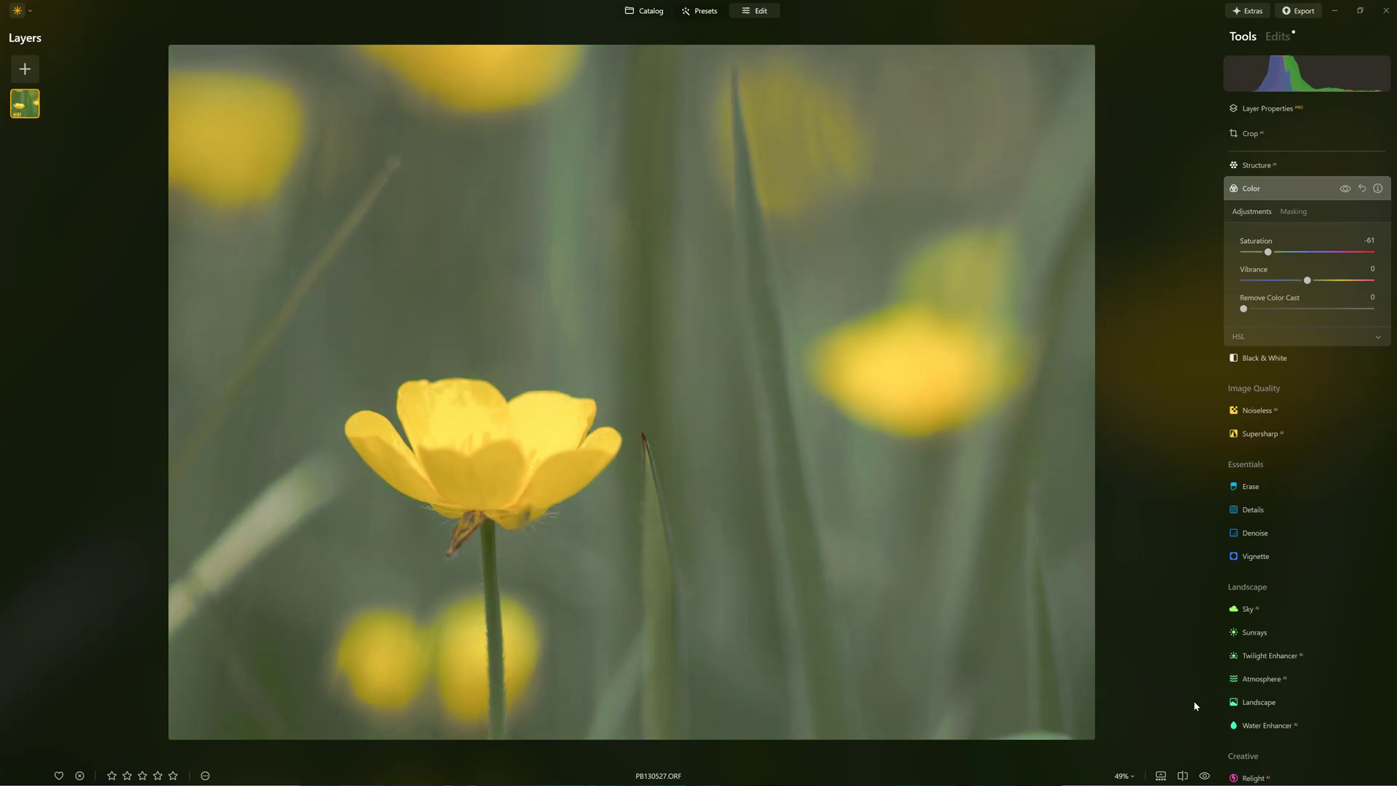
# Compare the desaturated edit with the original, then bring up Color Transfer's reference looks.
pyautogui.click(1204, 775)
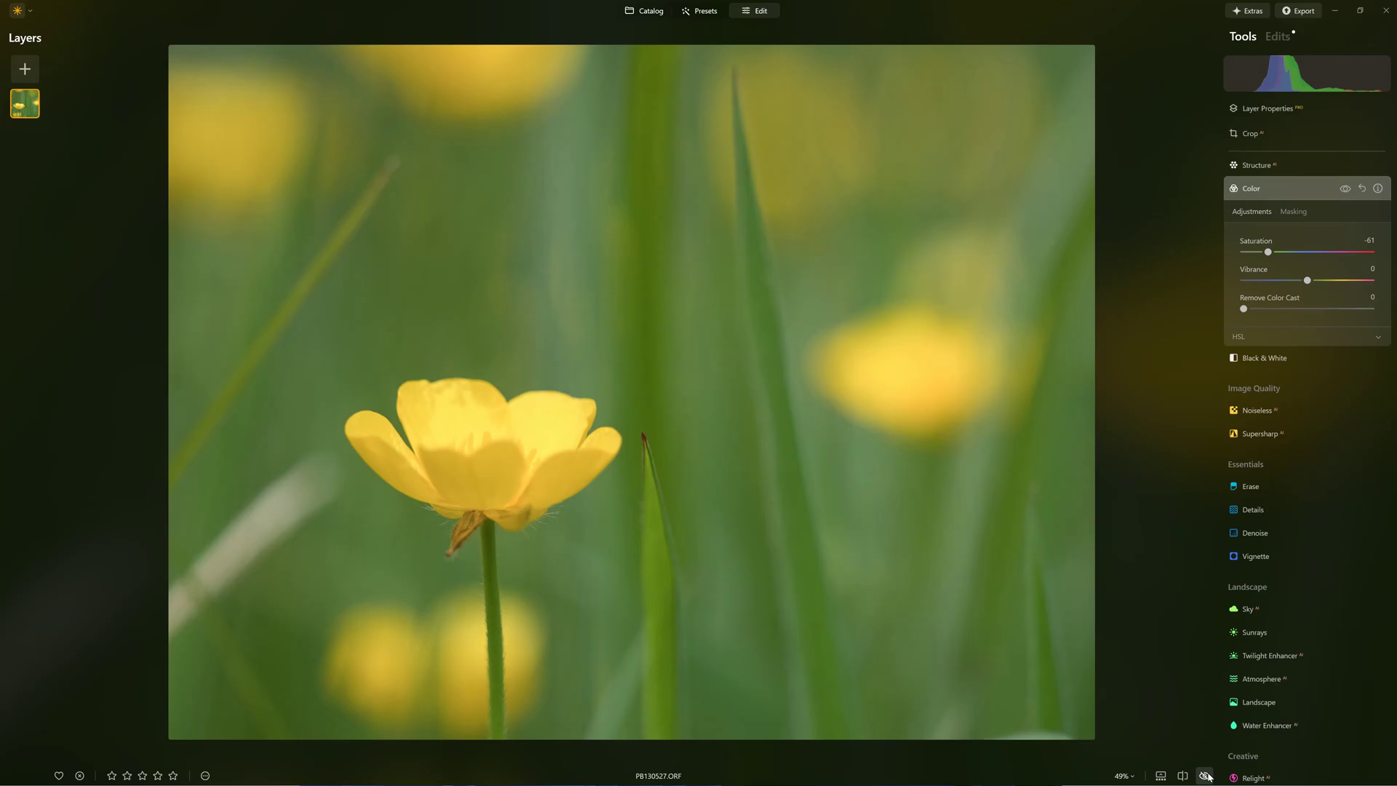
pyautogui.click(1204, 776)
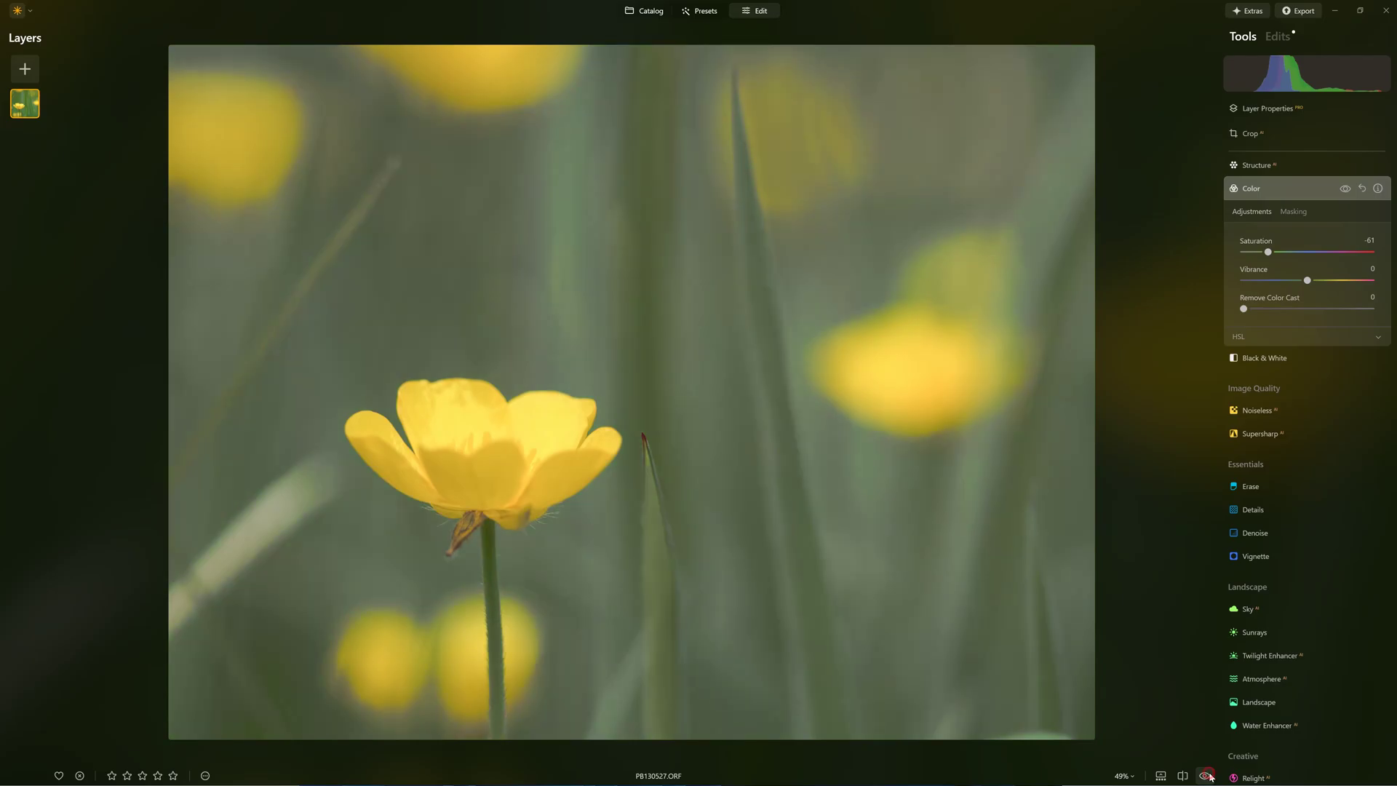
pyautogui.click(1206, 776)
pyautogui.click(1205, 775)
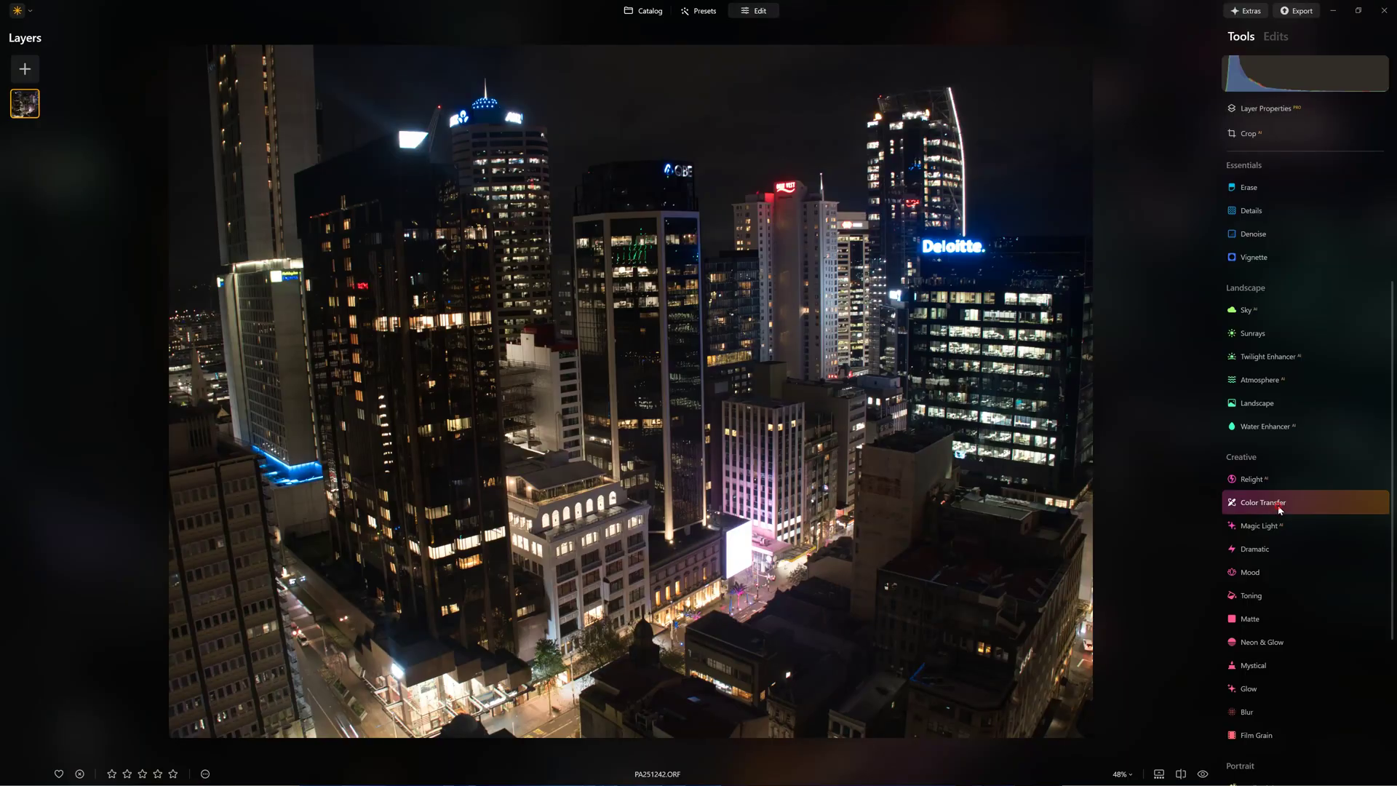
pyautogui.click(1262, 502)
pyautogui.click(1289, 576)
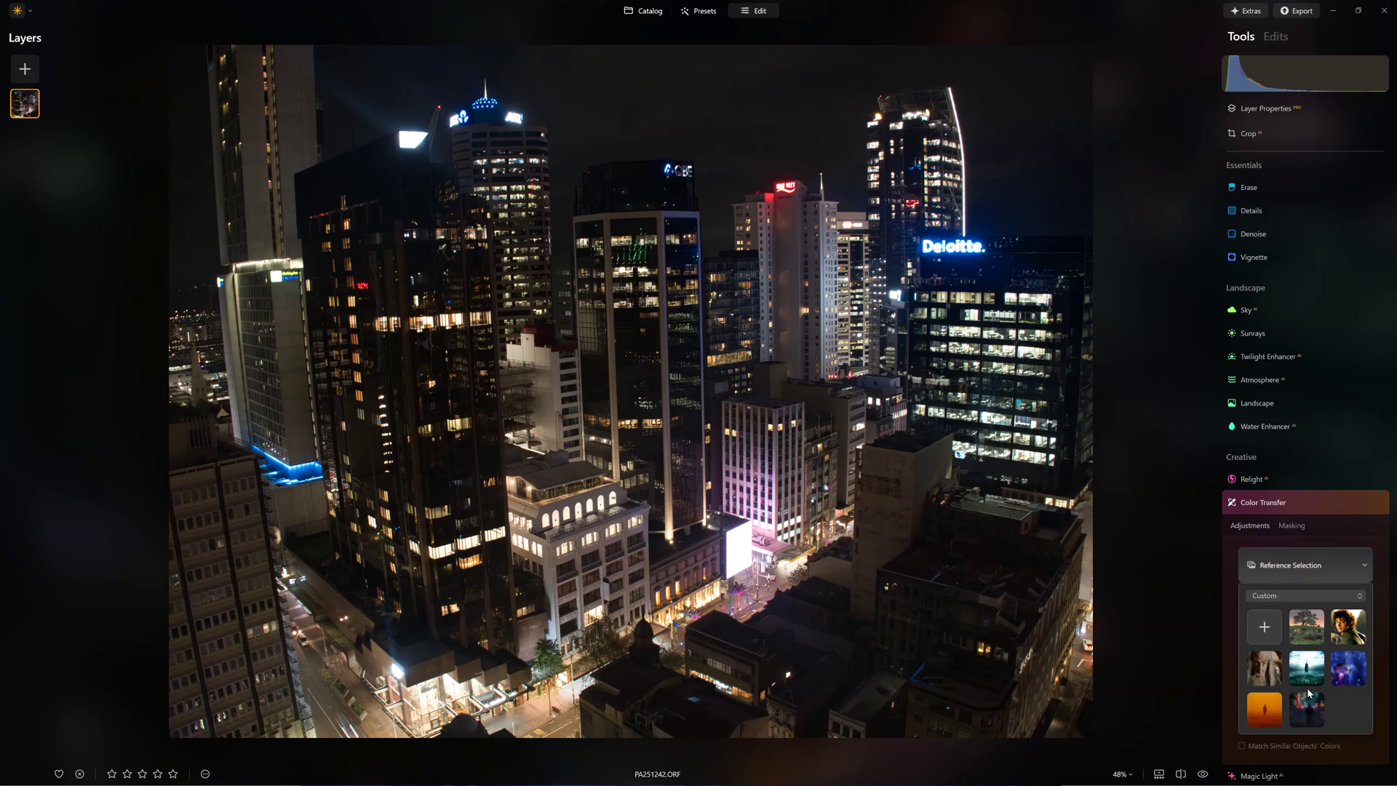
# Apply the city reference look to the night-city photo at Amount 100.
pyautogui.click(1291, 713)
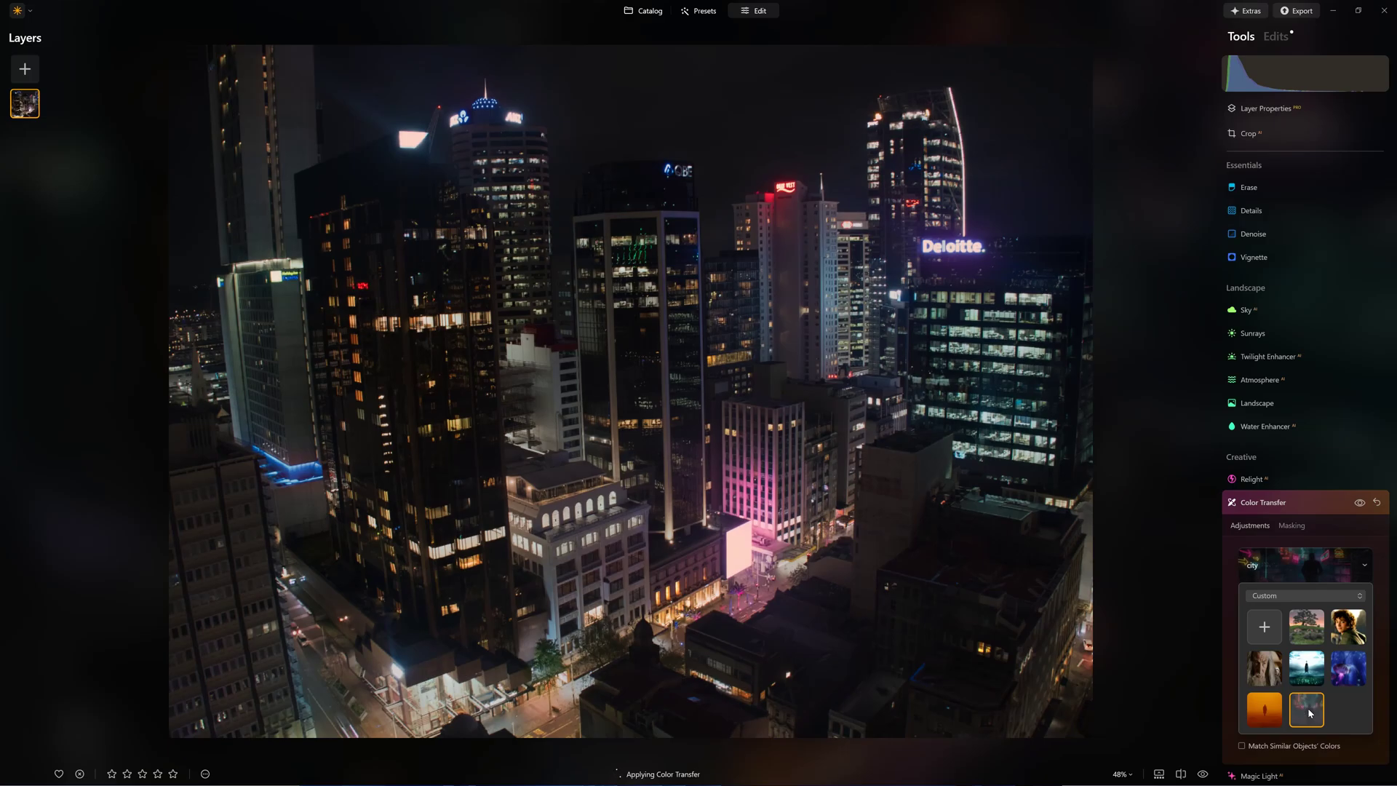
pyautogui.click(1231, 669)
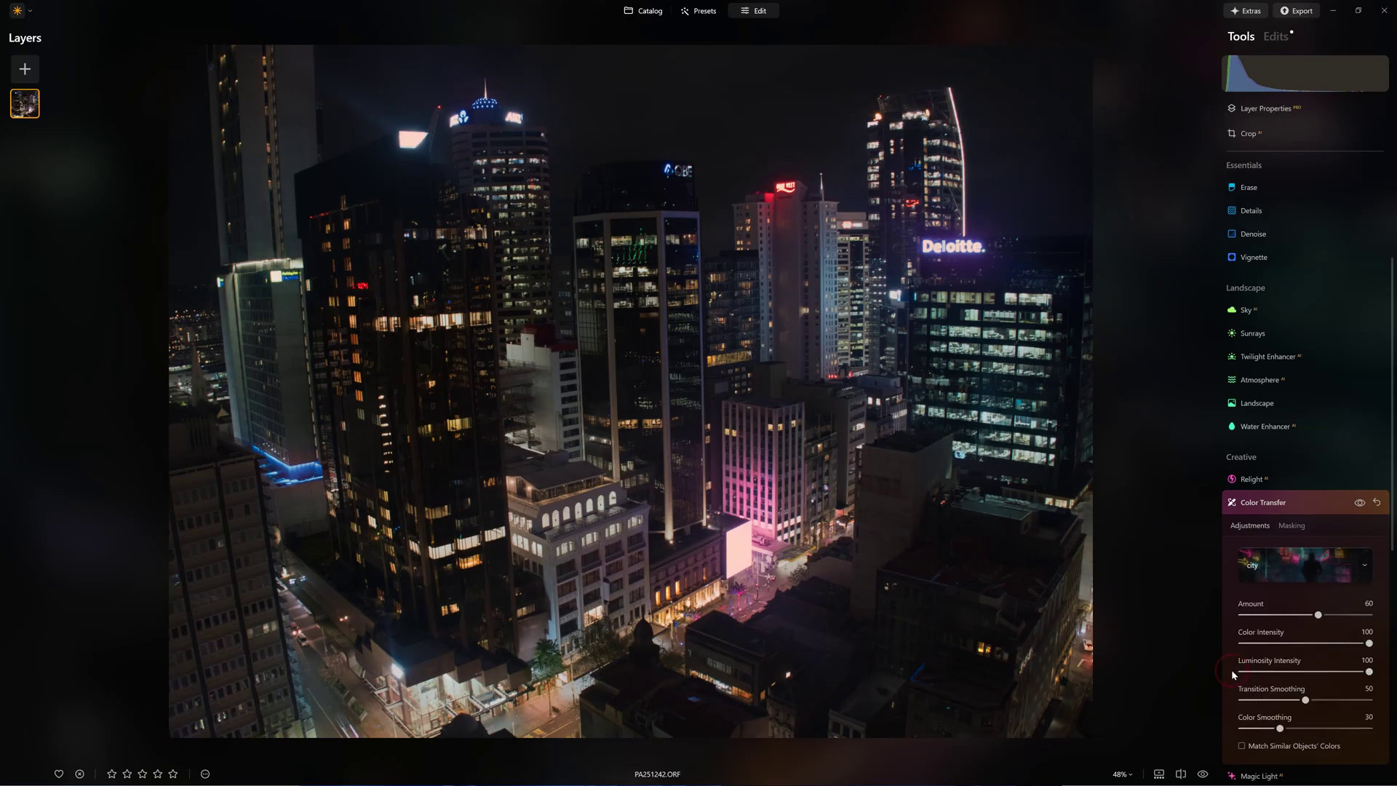
pyautogui.moveTo(1318, 615); pyautogui.dragTo(1395, 619)
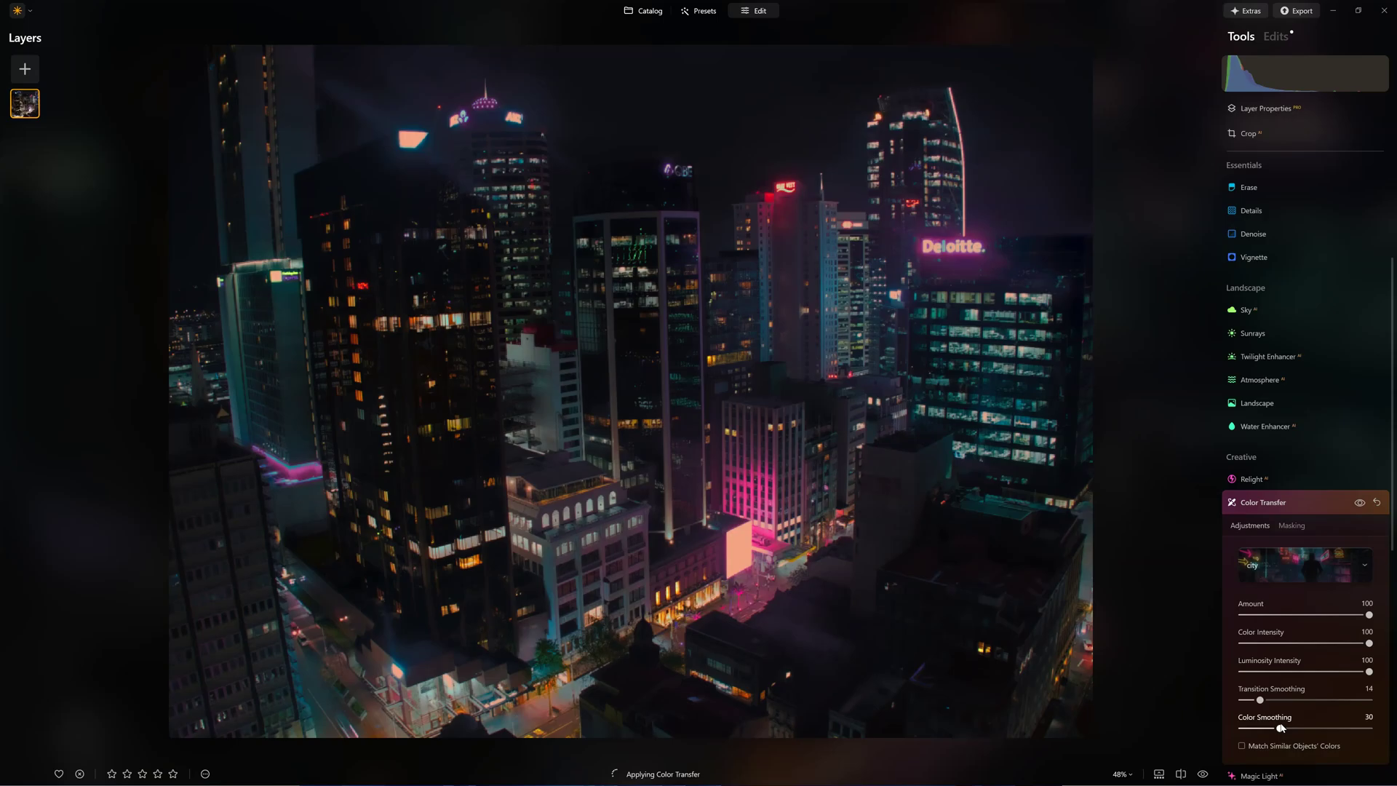
# Lower Color Smoothing, compare before/after, then apply the desert reference to the beach photo.
pyautogui.moveTo(1280, 728); pyautogui.dragTo(1259, 732)
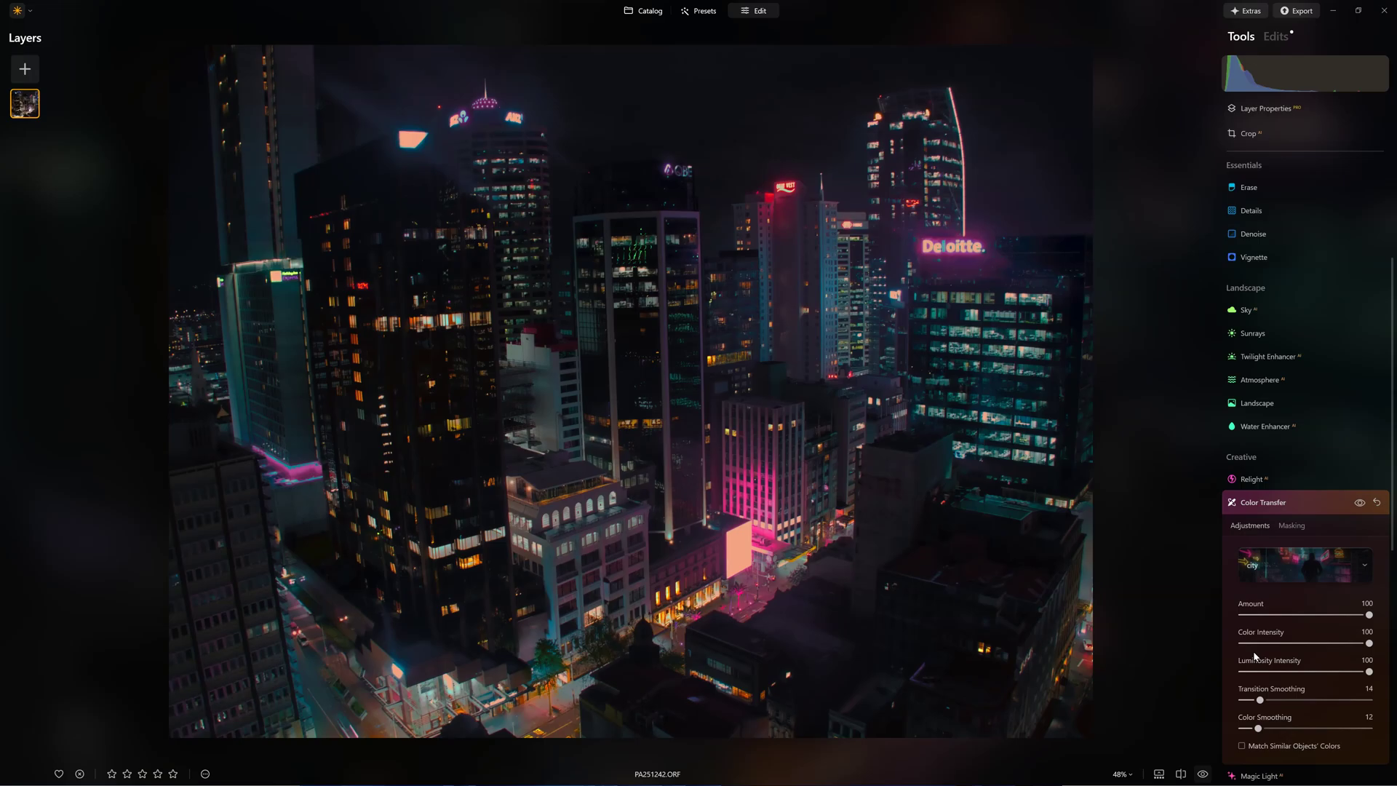
pyautogui.click(1359, 503)
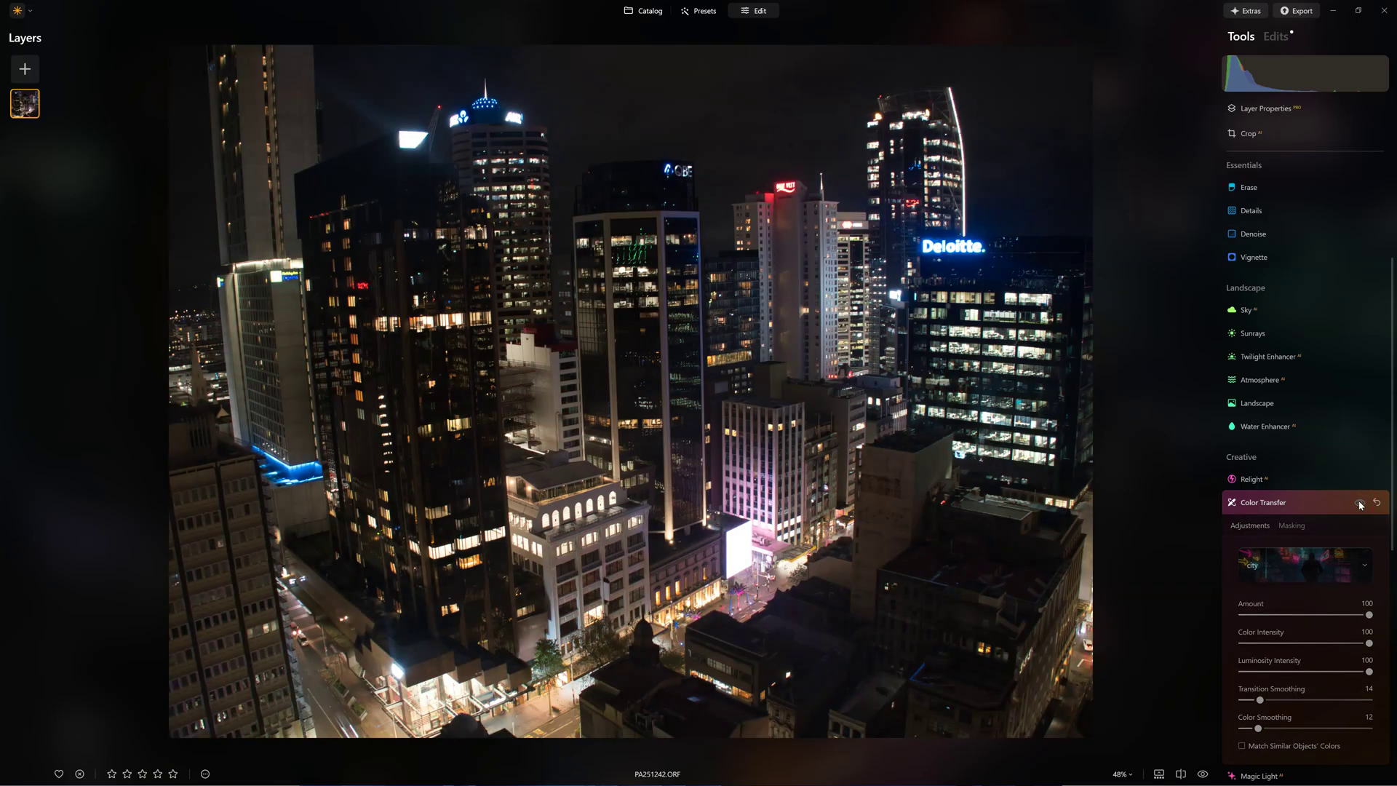
pyautogui.click(1358, 503)
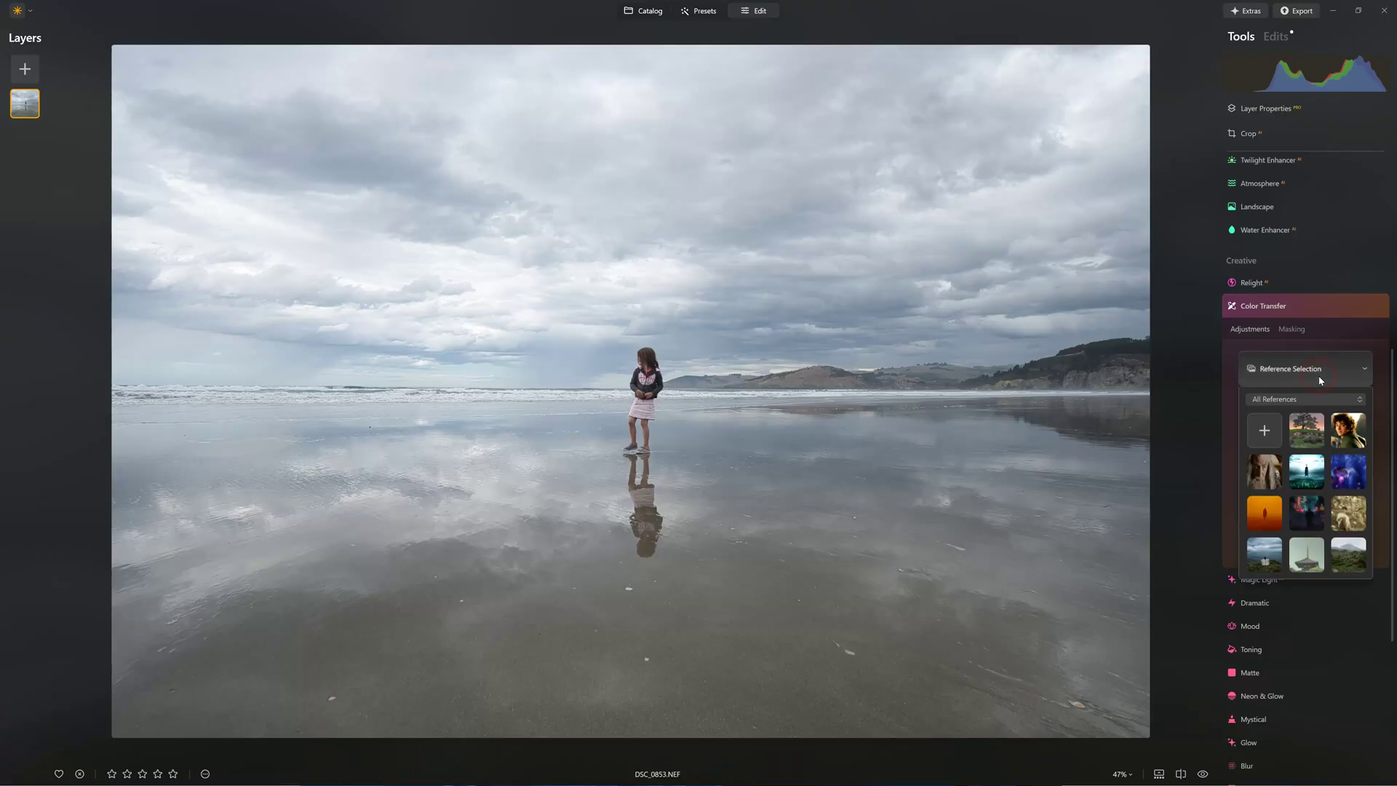
pyautogui.click(1278, 509)
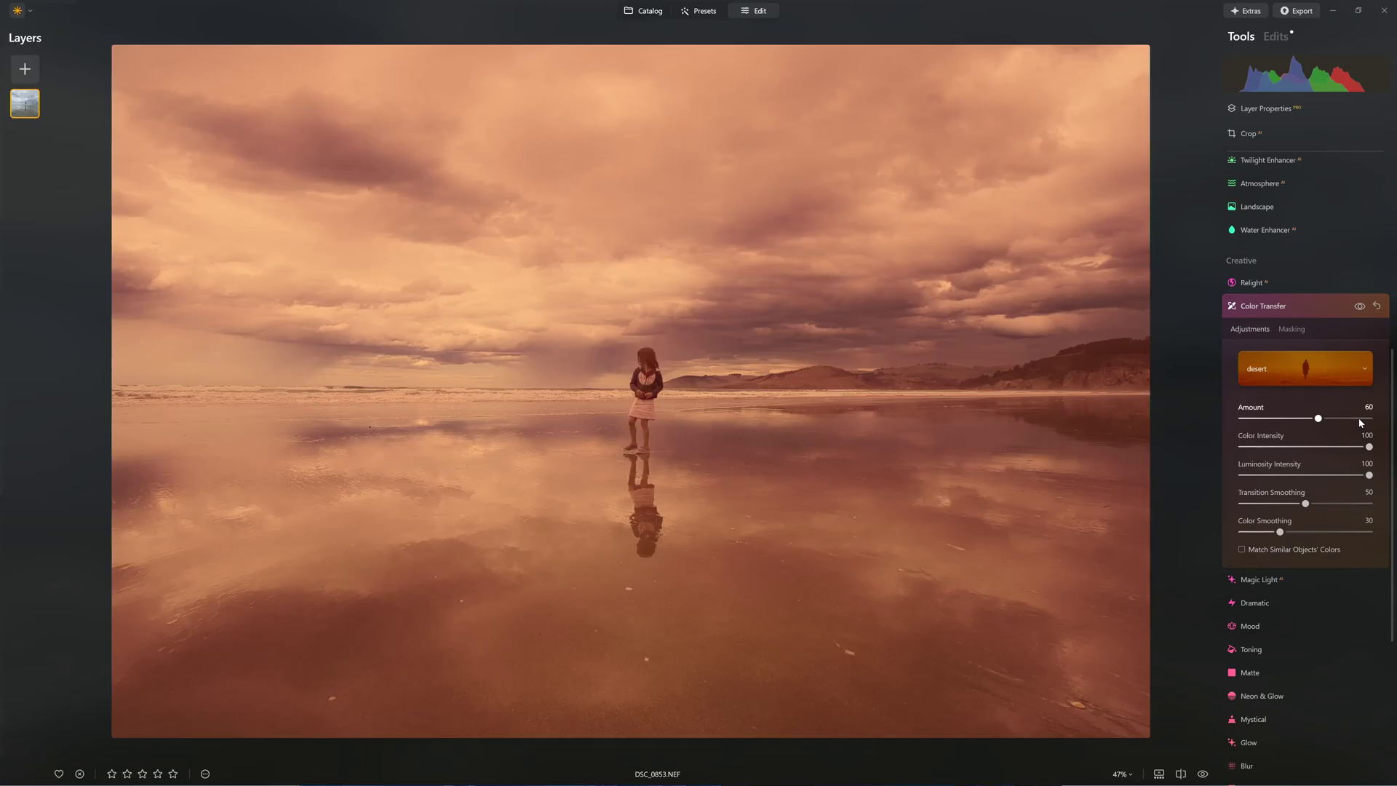
# Set the desert look to Amount 95, raise Transition Smoothing, Color Smoothing 8, and compare.
pyautogui.click(1363, 419)
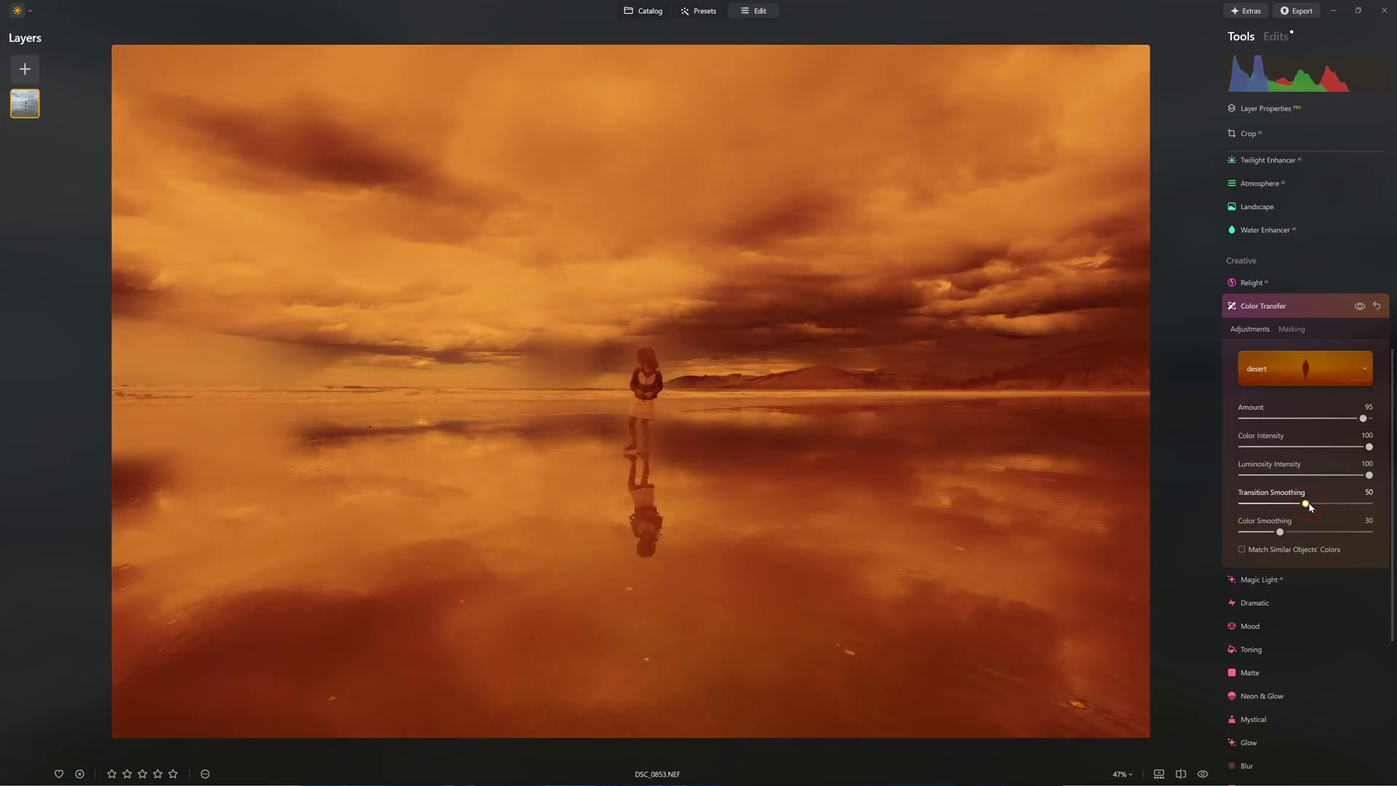
pyautogui.moveTo(1305, 502); pyautogui.dragTo(1341, 503)
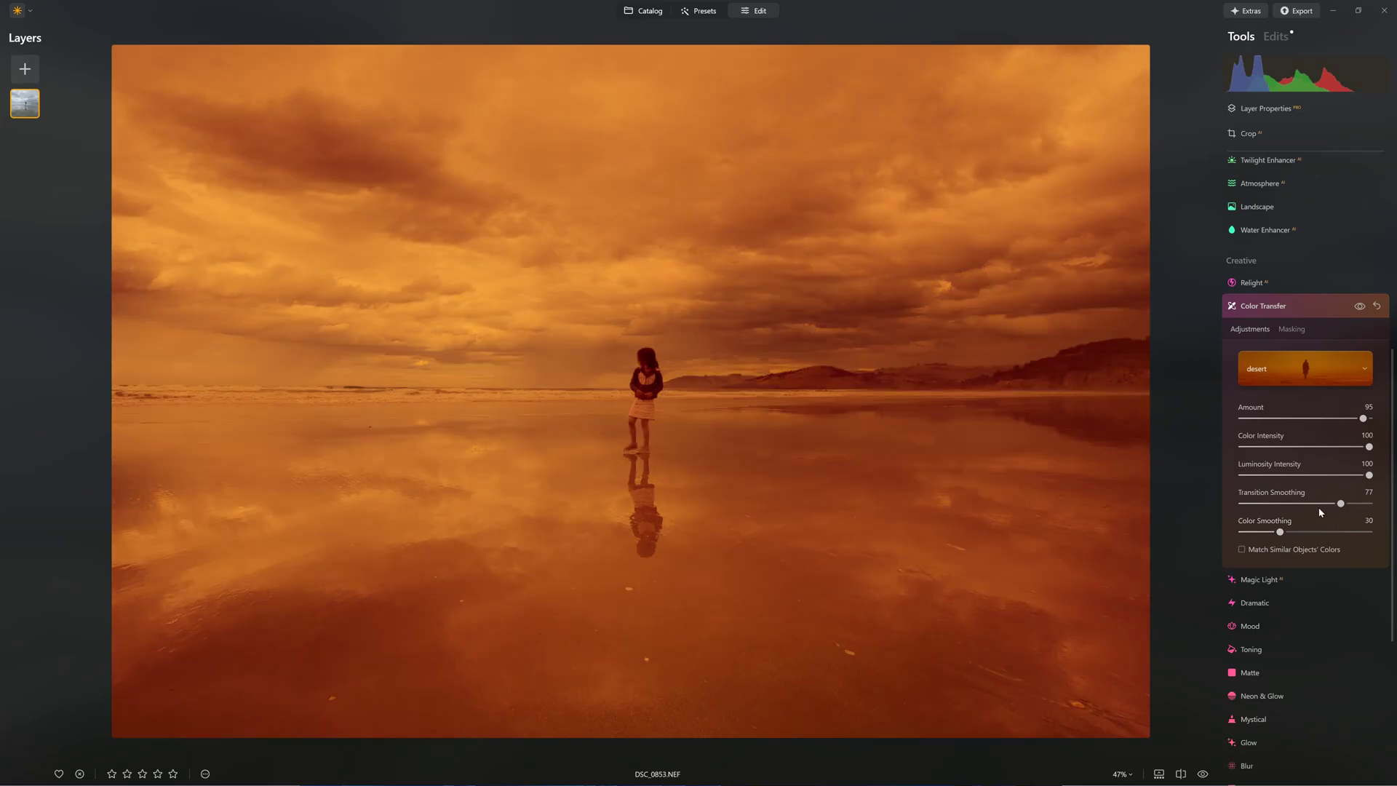
pyautogui.moveTo(1281, 534); pyautogui.dragTo(1254, 535)
pyautogui.click(1360, 307)
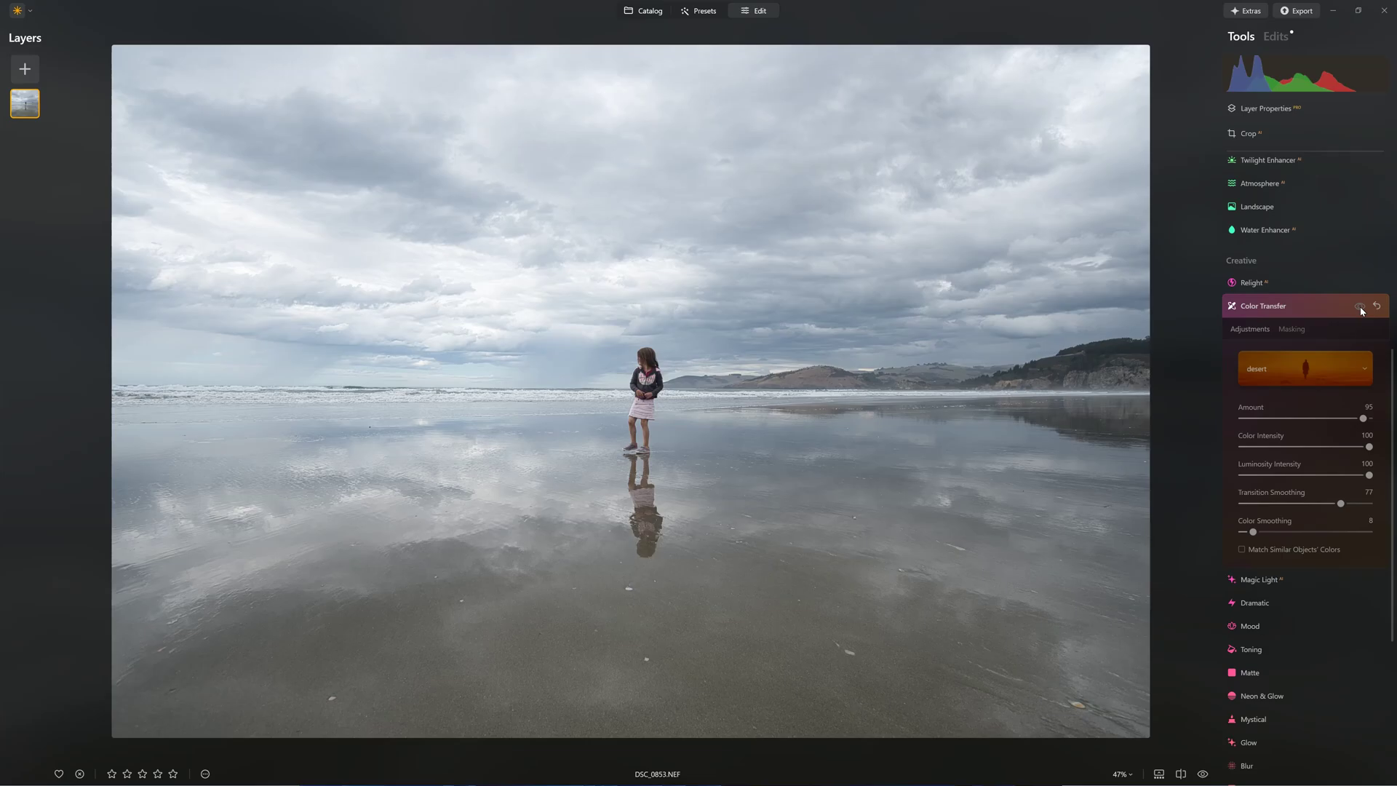
pyautogui.click(1360, 307)
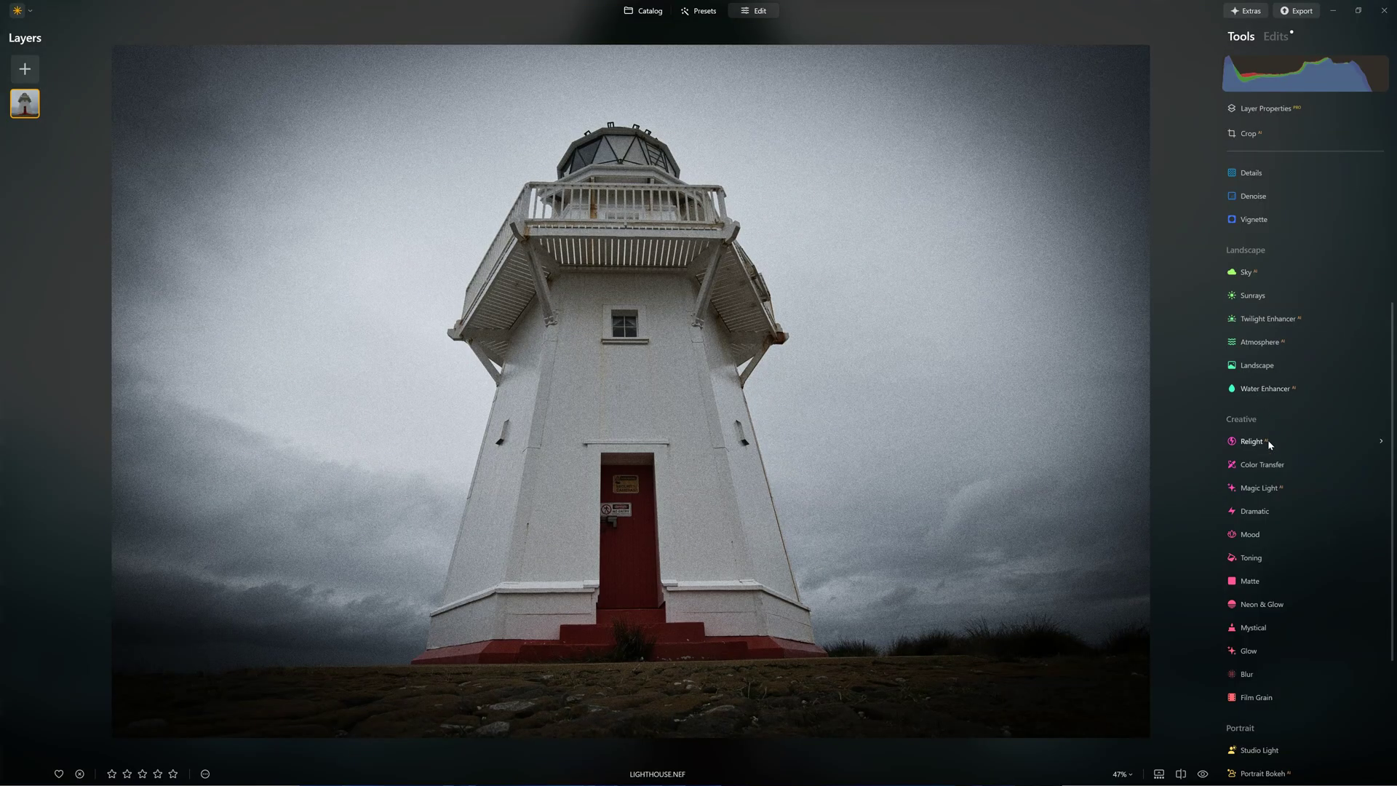
# Give the lighthouse the bioshock lighthouse reference's teal look and toggle it to compare.
pyautogui.click(1269, 466)
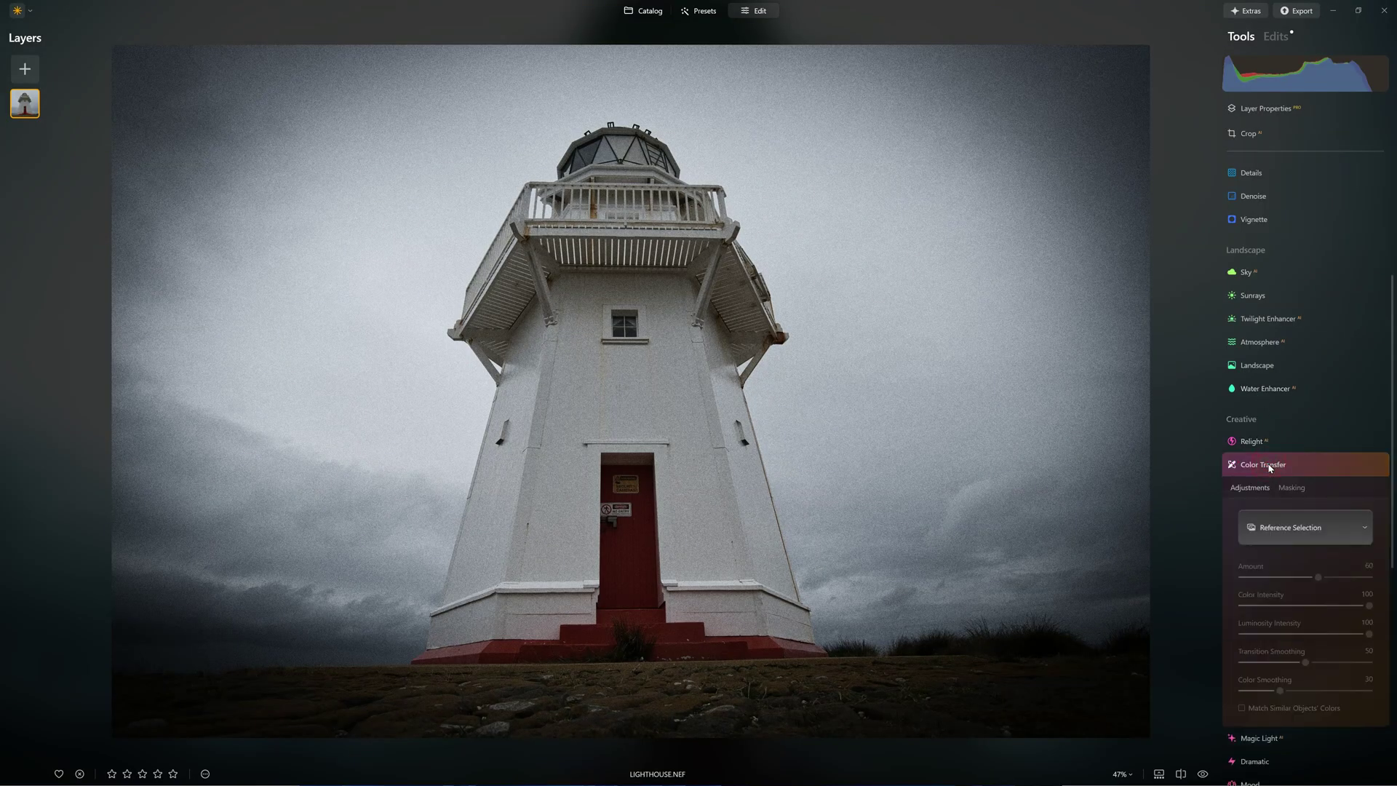
pyautogui.click(1276, 528)
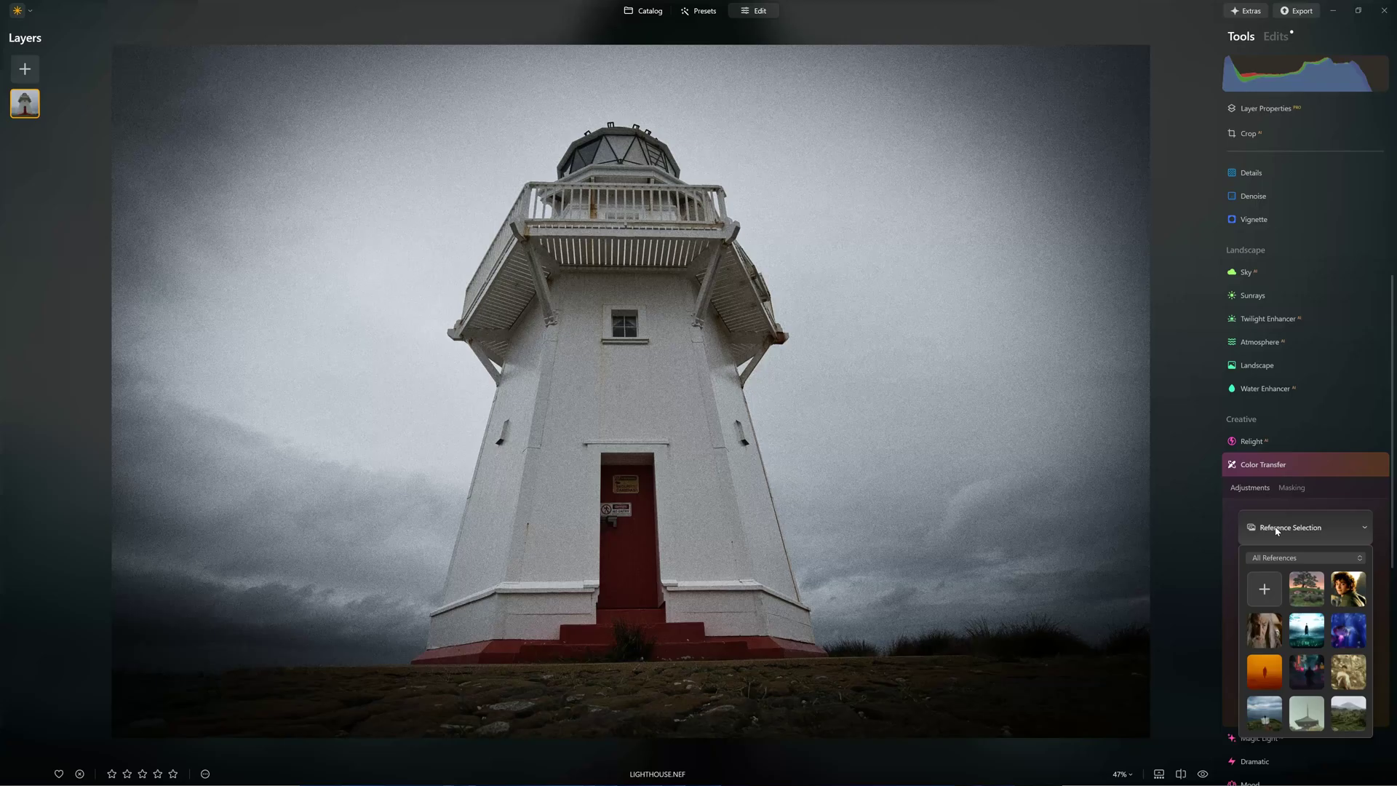
pyautogui.click(1306, 557)
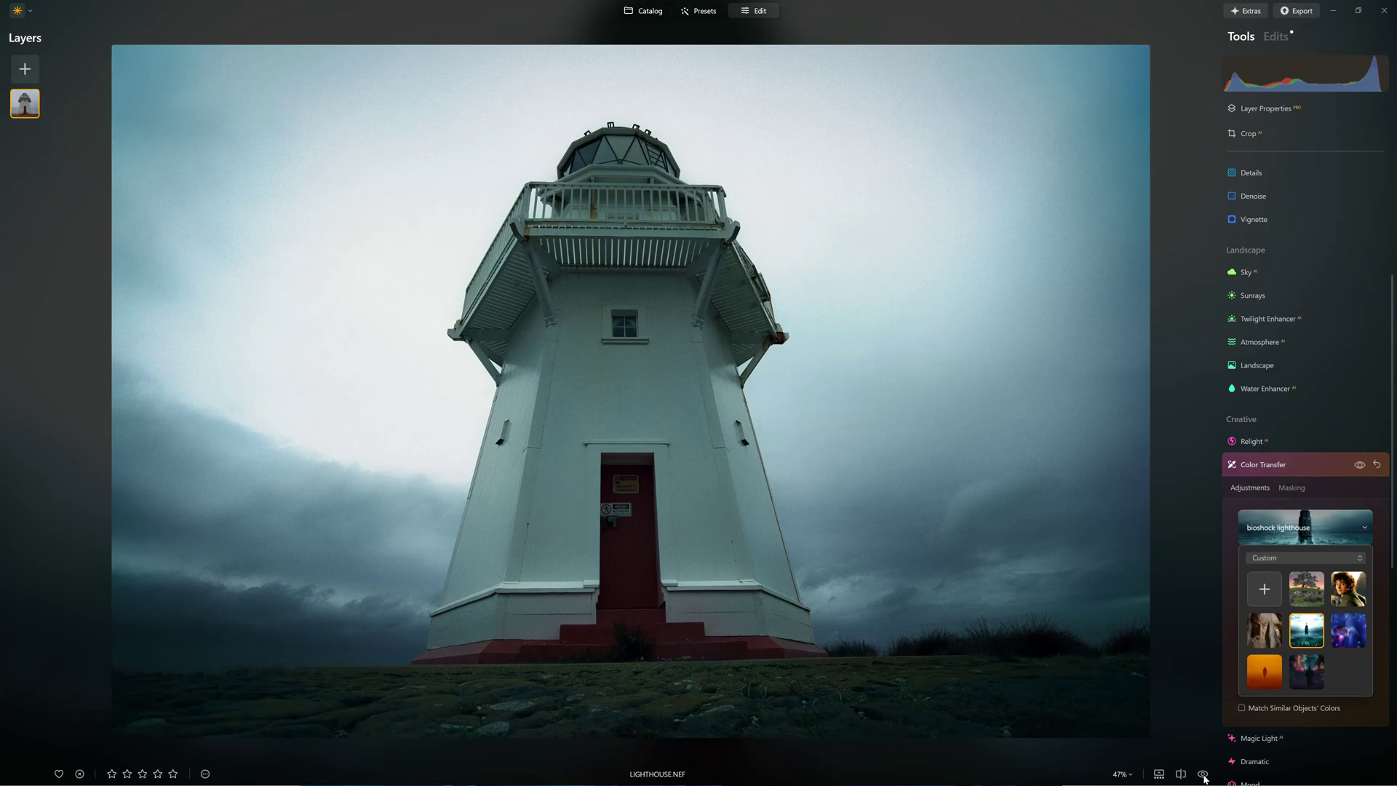
pyautogui.click(1359, 465)
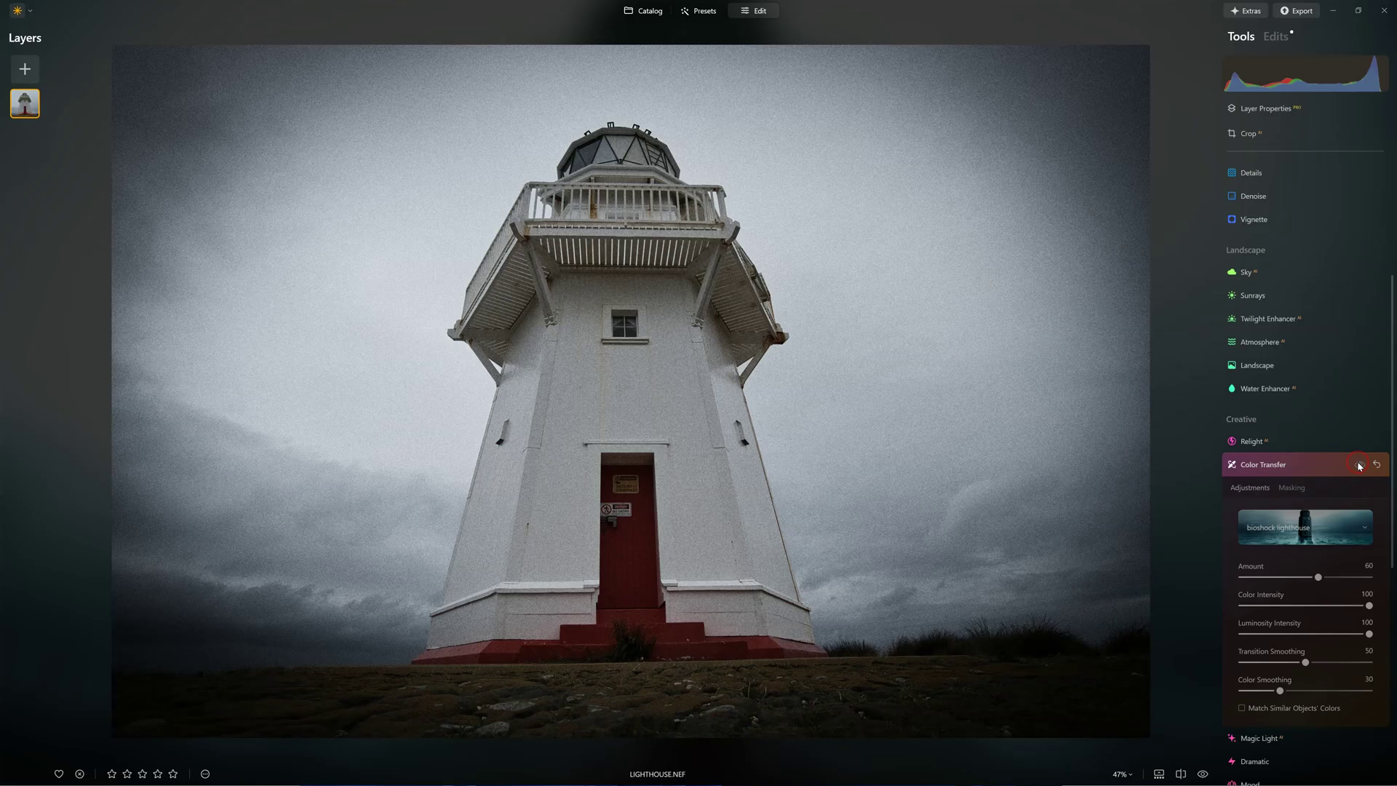
pyautogui.click(1359, 466)
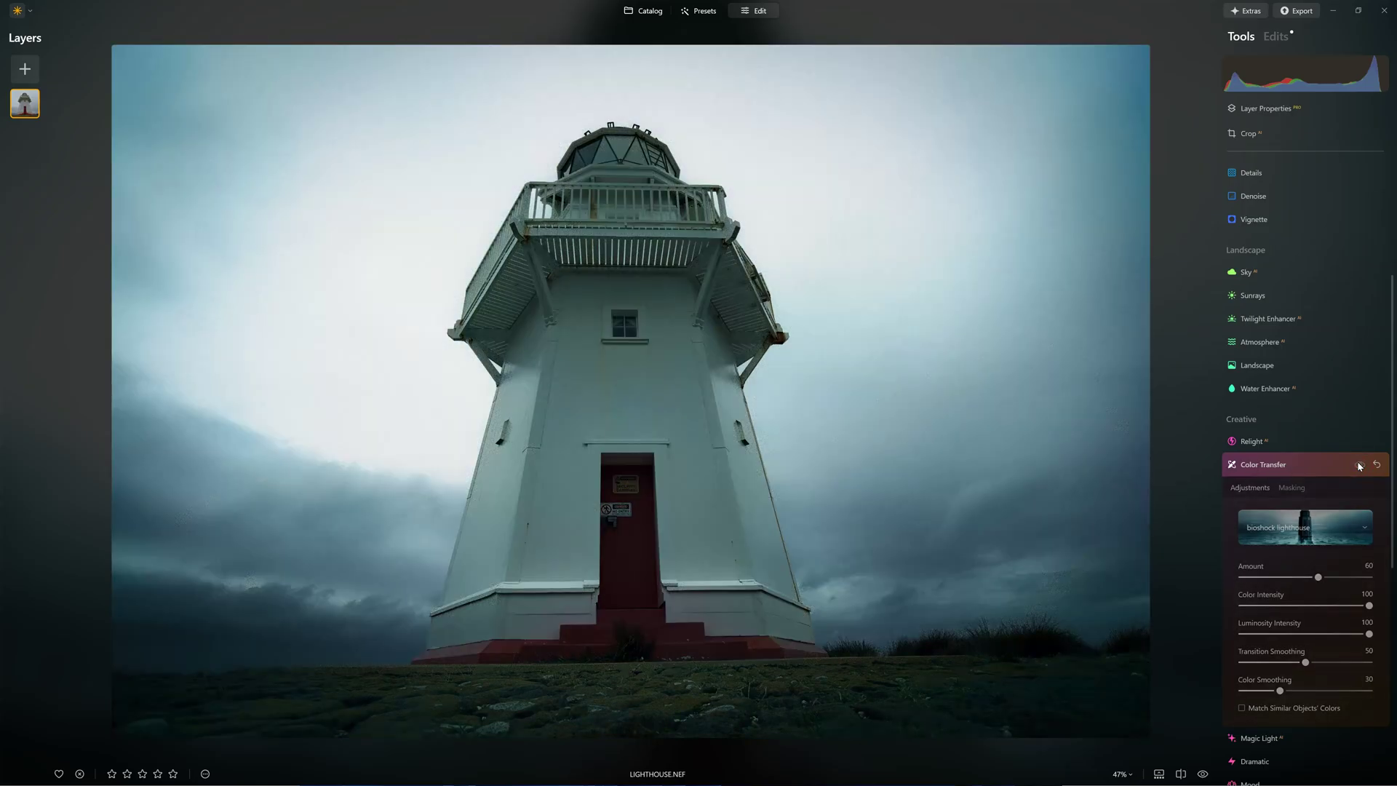
pyautogui.click(1358, 466)
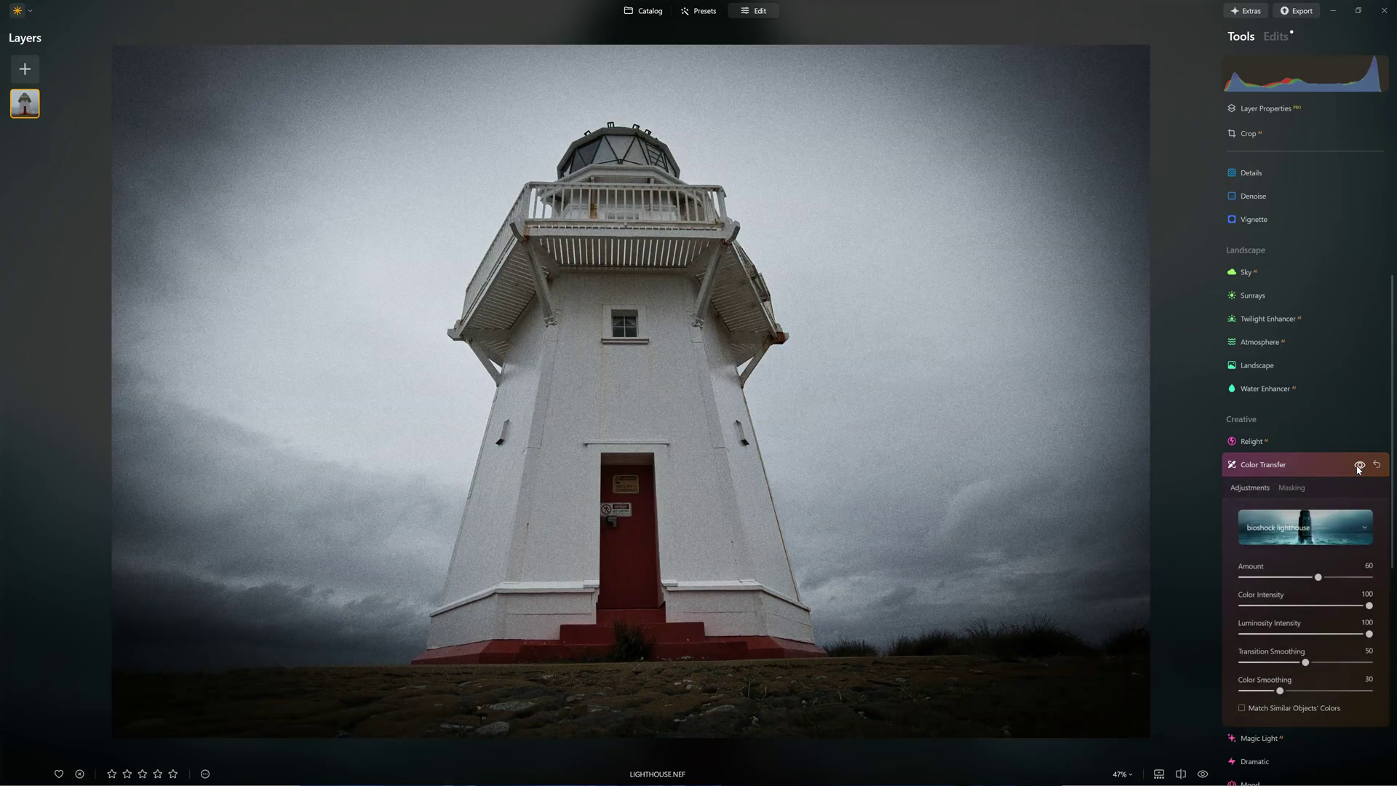
pyautogui.click(1357, 467)
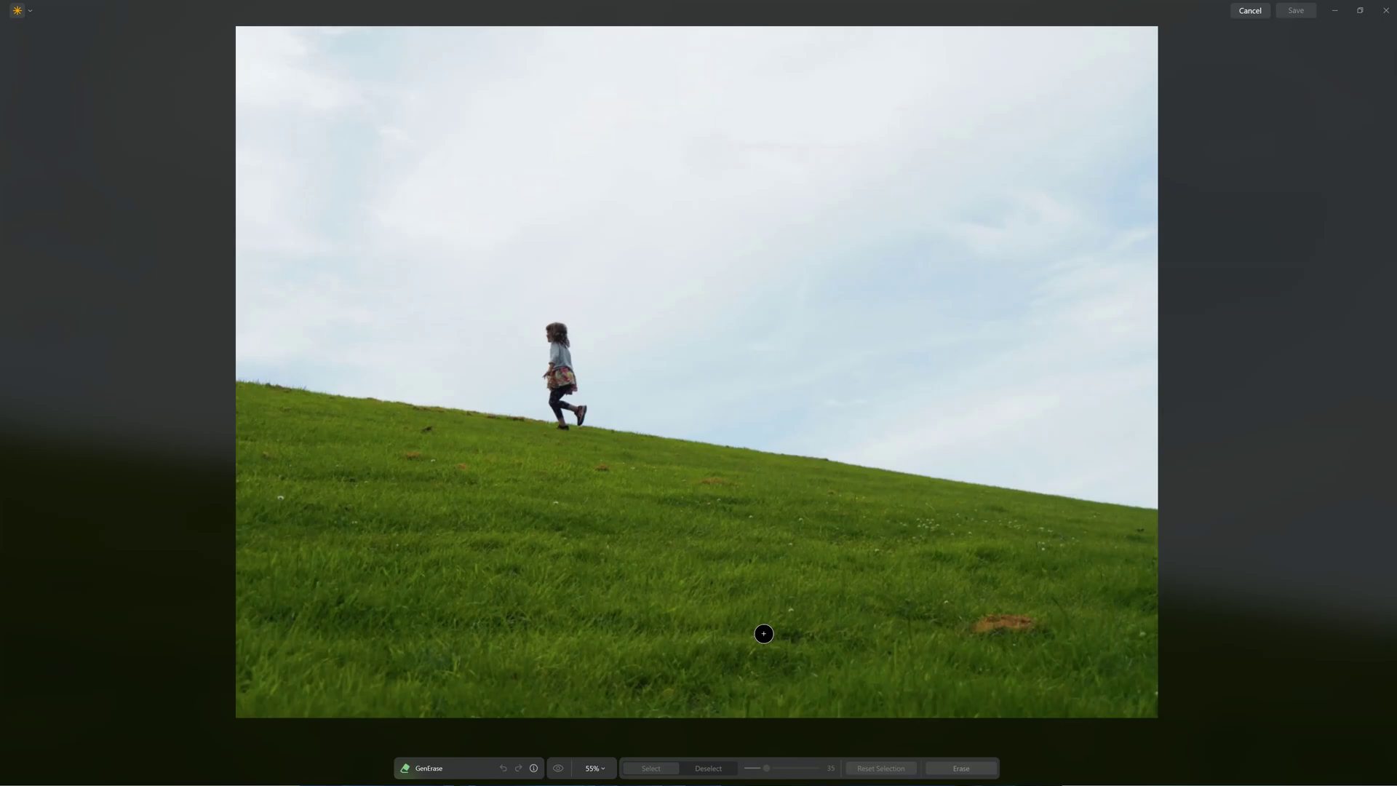
# Mask the girl running on the grassy hill and erase her with GenErase.
pyautogui.moveTo(553, 327)
pyautogui.mouseDown()
pyautogui.moveTo(562, 393)
pyautogui.moveTo(579, 410)
pyautogui.moveTo(568, 424)
pyautogui.moveTo(549, 394)
pyautogui.moveTo(550, 329)
pyautogui.moveTo(558, 366)
pyautogui.mouseUp()
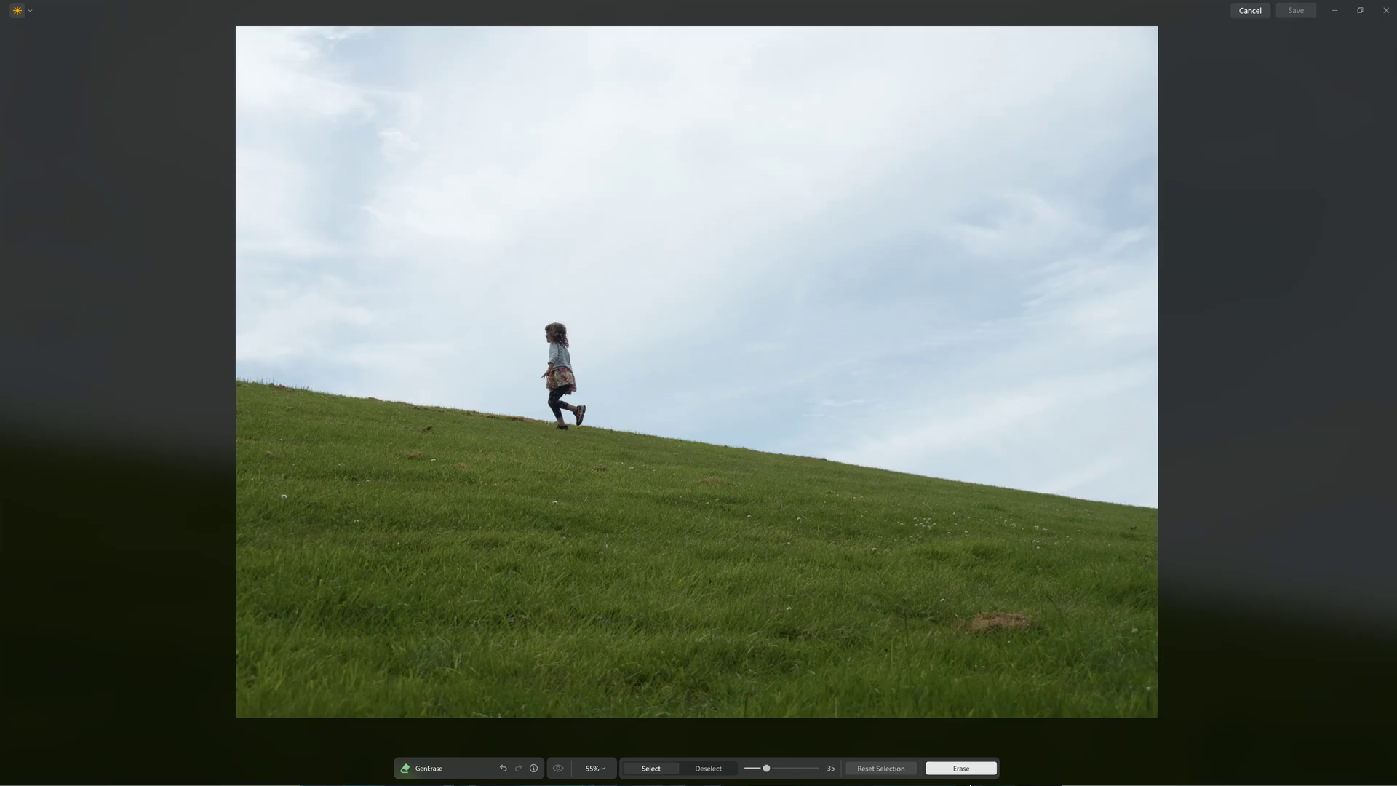
pyautogui.click(964, 768)
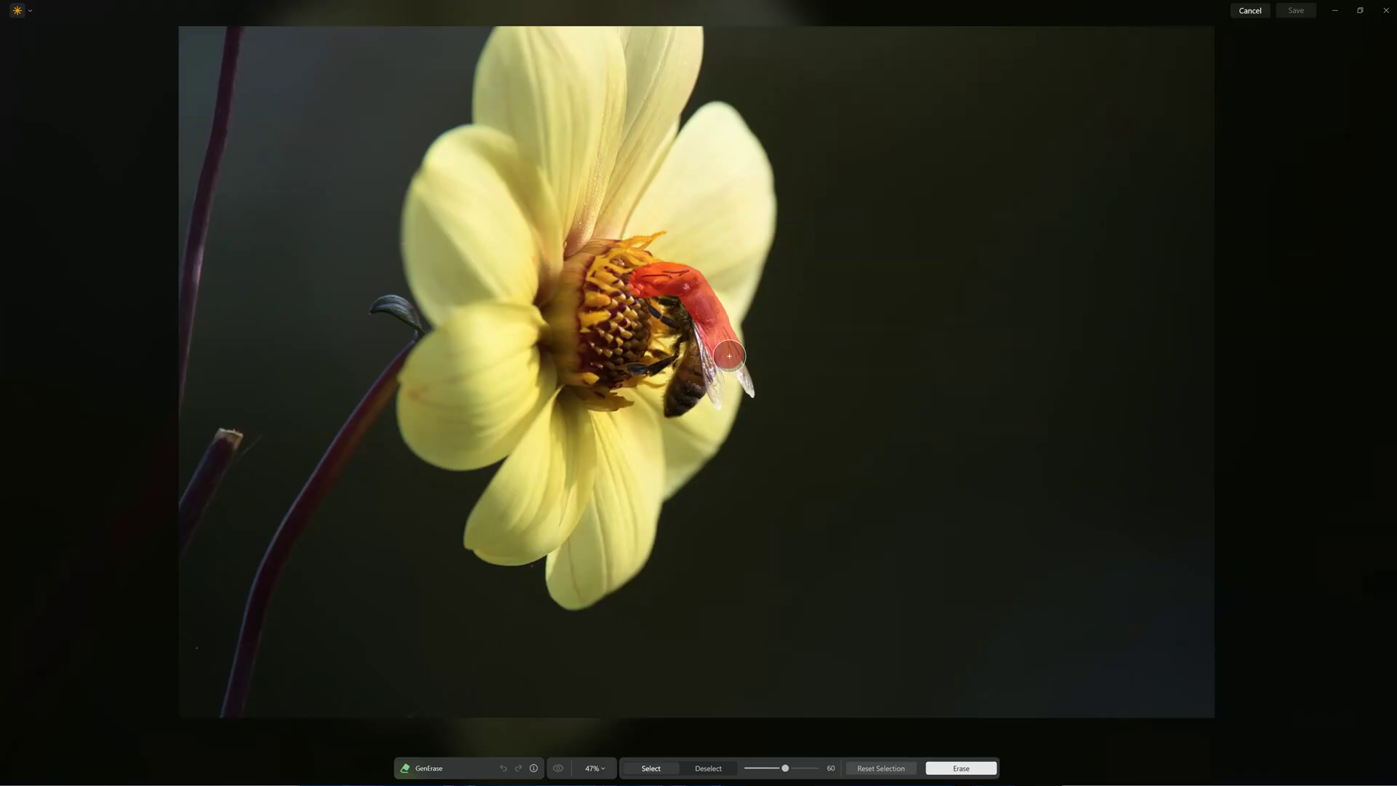
# Mask the bee's wing, then its legs at brush size 19, and erase the bee from the flower.
pyautogui.moveTo(727, 360)
pyautogui.mouseDown()
pyautogui.moveTo(745, 390)
pyautogui.moveTo(697, 329)
pyautogui.moveTo(719, 394)
pyautogui.moveTo(673, 404)
pyautogui.moveTo(692, 351)
pyautogui.moveTo(662, 282)
pyautogui.moveTo(685, 356)
pyautogui.mouseUp()
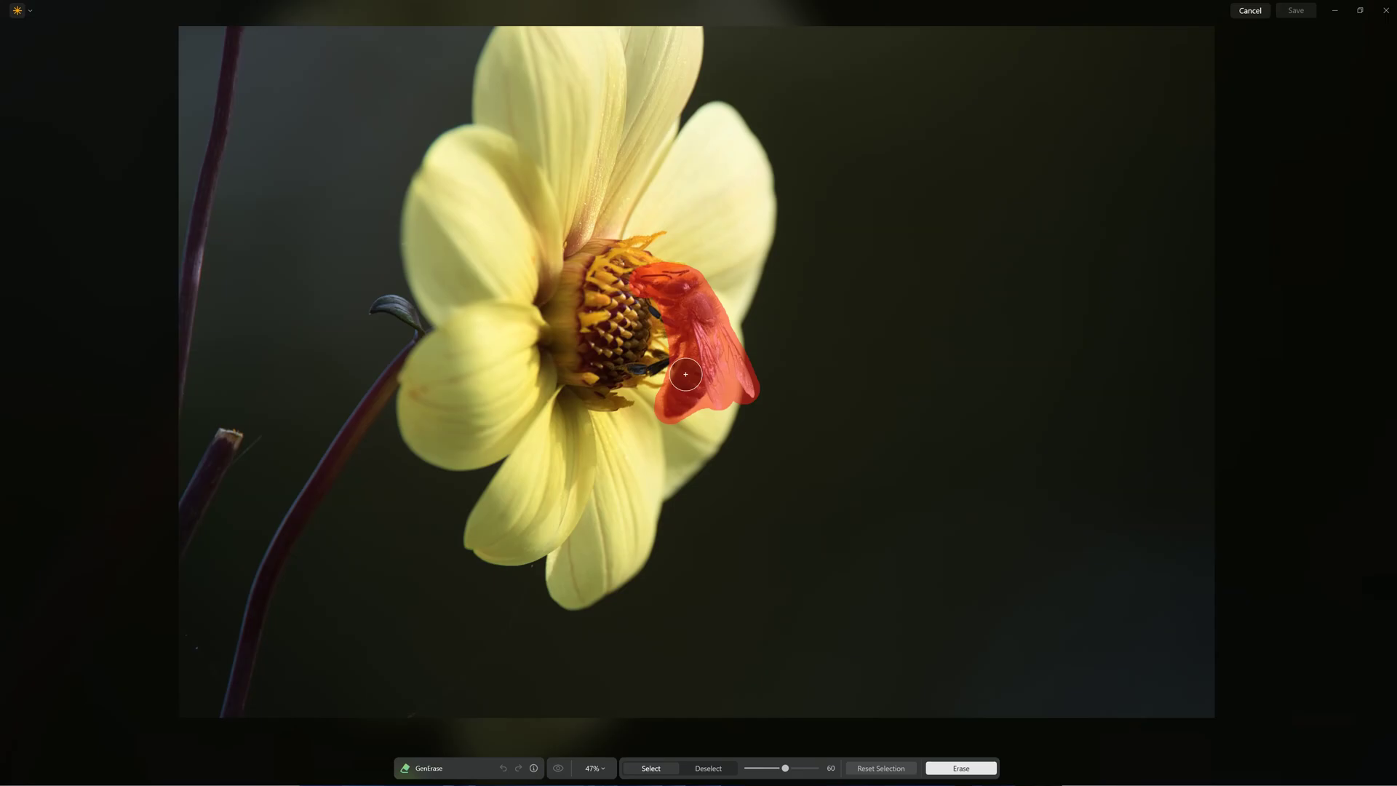
pyautogui.moveTo(785, 767); pyautogui.dragTo(754, 767)
pyautogui.moveTo(627, 367)
pyautogui.mouseDown()
pyautogui.moveTo(665, 362)
pyautogui.moveTo(648, 349)
pyautogui.moveTo(674, 359)
pyautogui.moveTo(635, 372)
pyautogui.mouseUp()
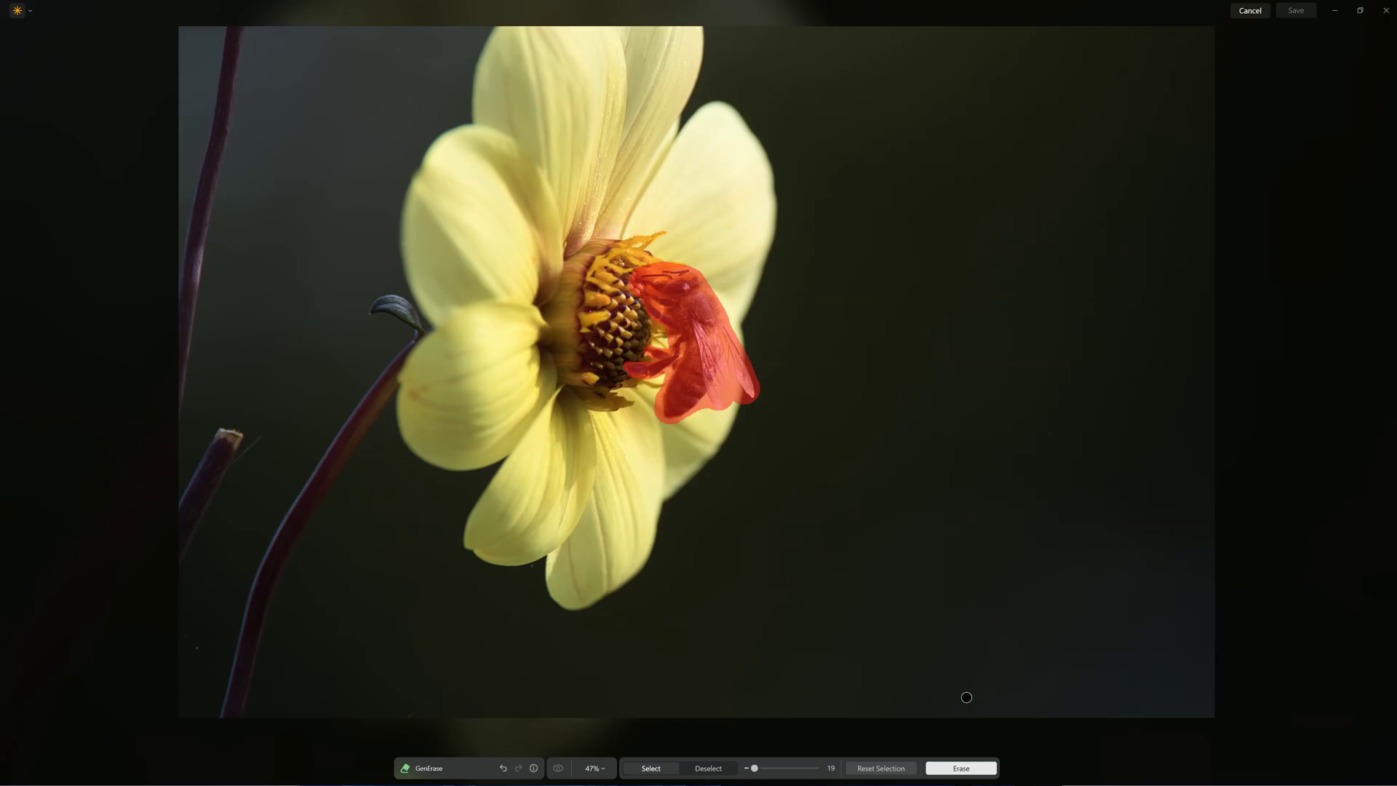
pyautogui.click(961, 768)
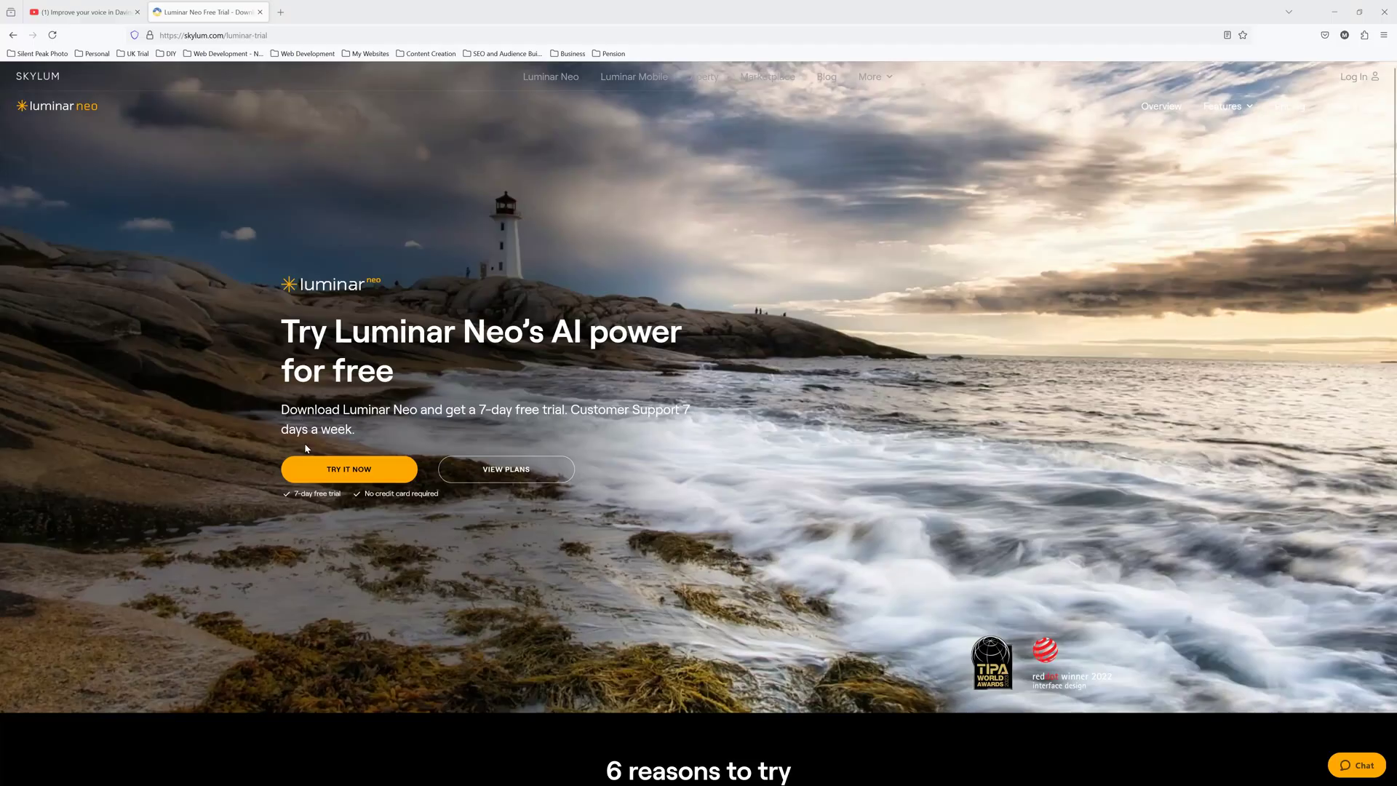
# Start the free Windows trial sign-up and enter an e-mail address in the Email field.
pyautogui.scroll(-10, 317, 467)
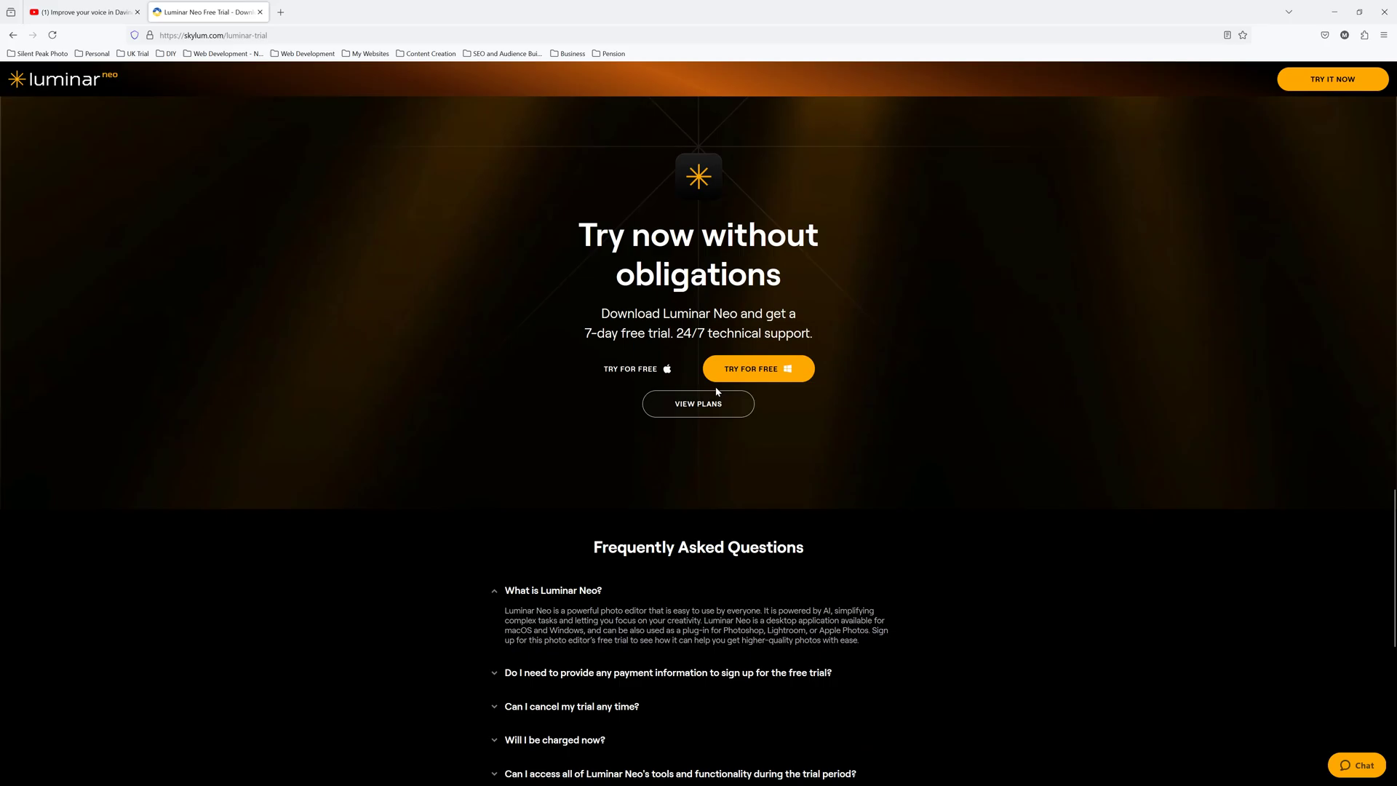
pyautogui.click(720, 372)
pyautogui.click(660, 423)
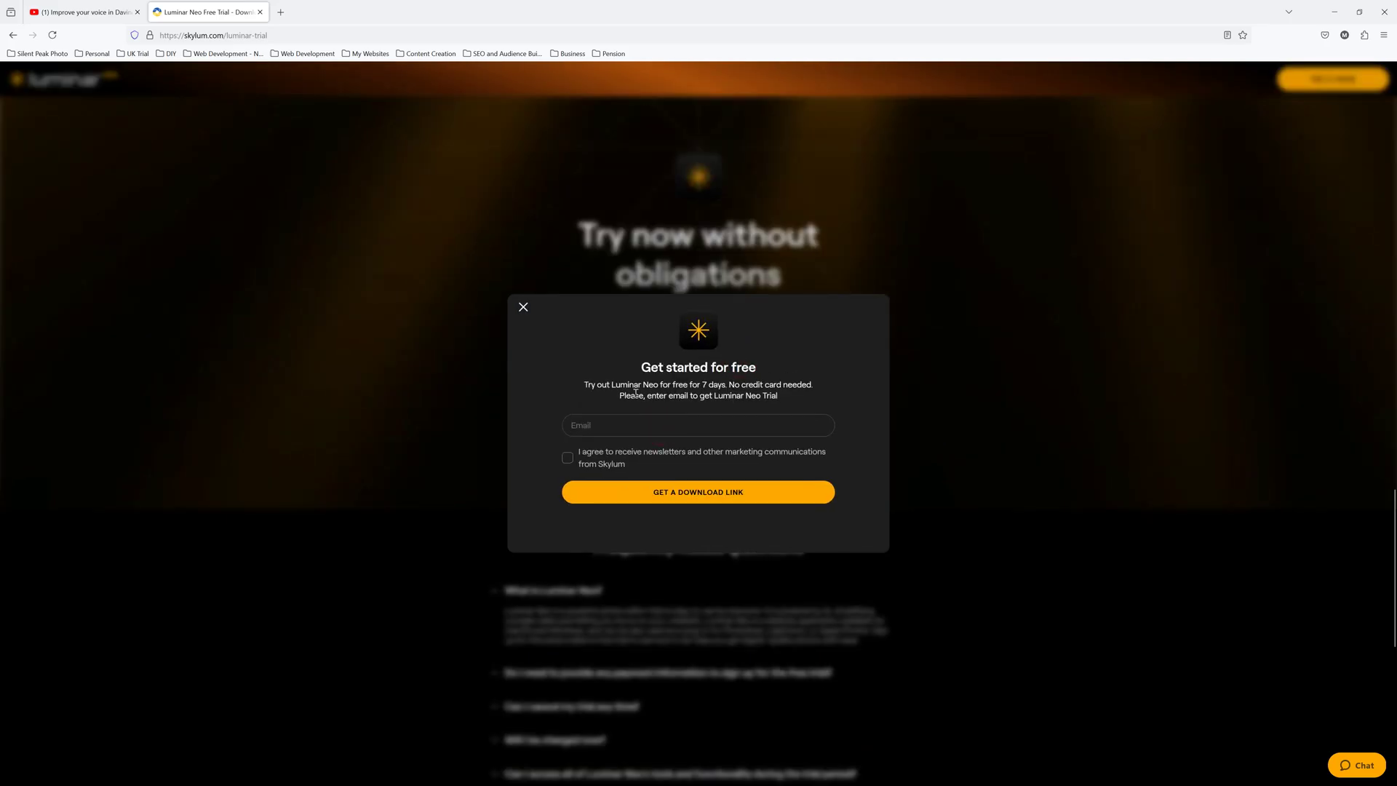
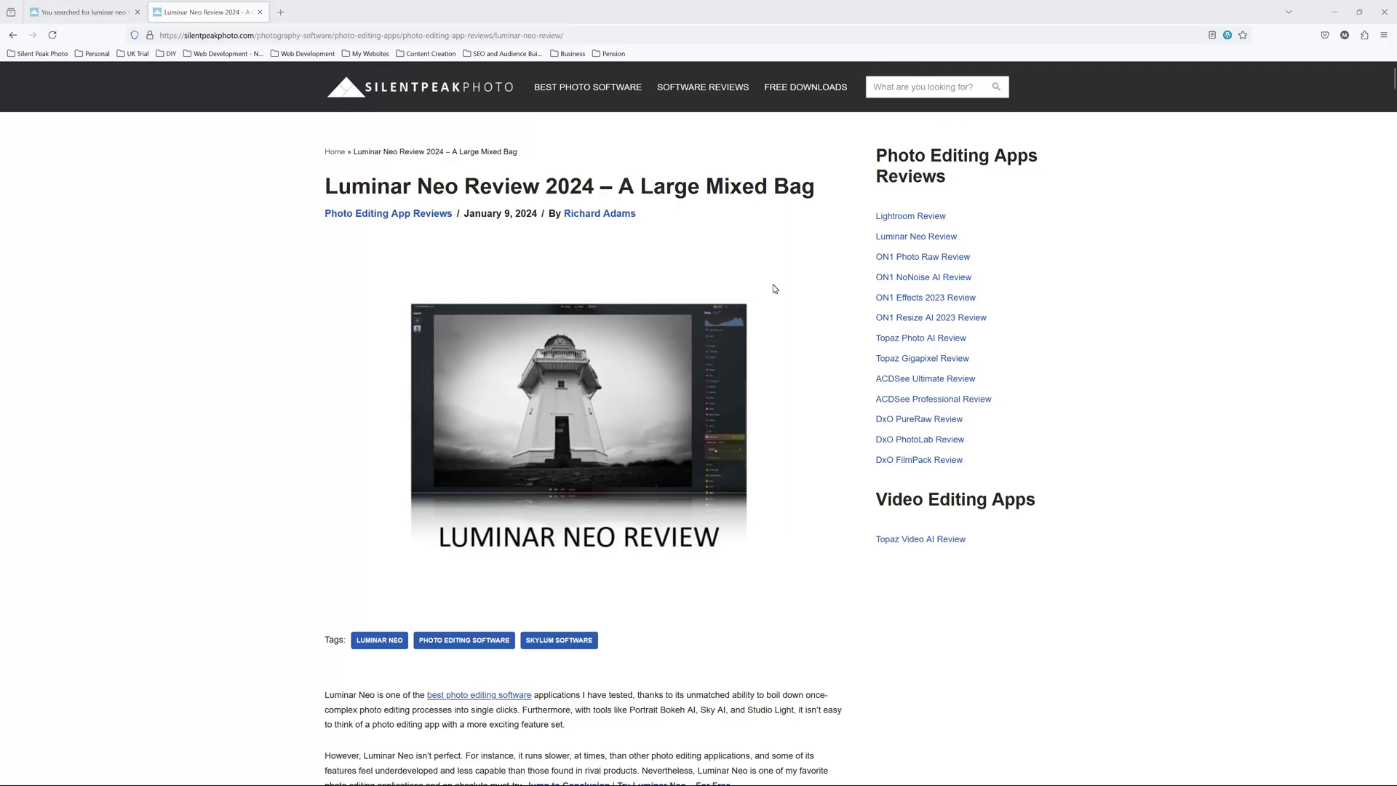
# Subscribe to the Silent Peak Photo newsletter with an e-mail address via BE NOTIFIED.
pyautogui.scroll(-10, 773, 287)
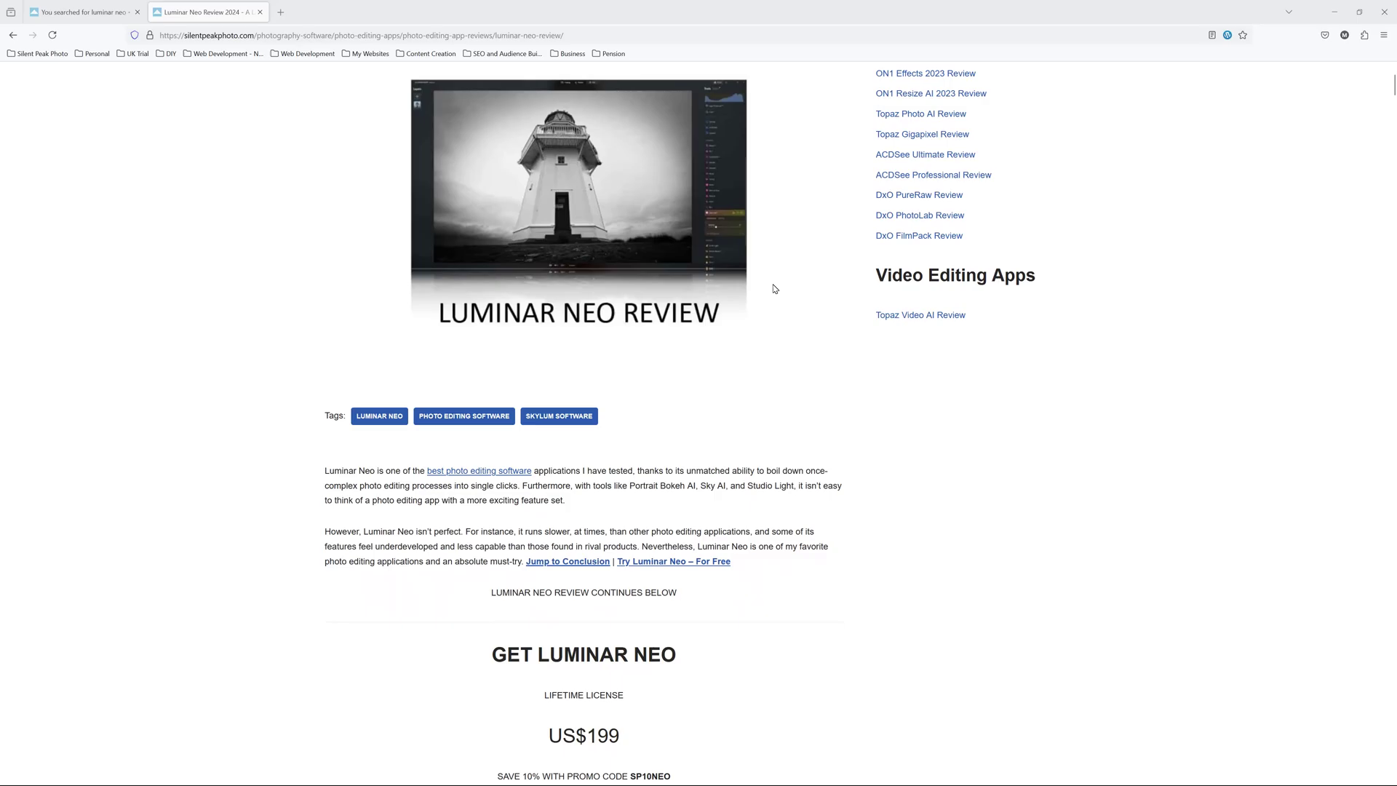
pyautogui.scroll(-15, 773, 289)
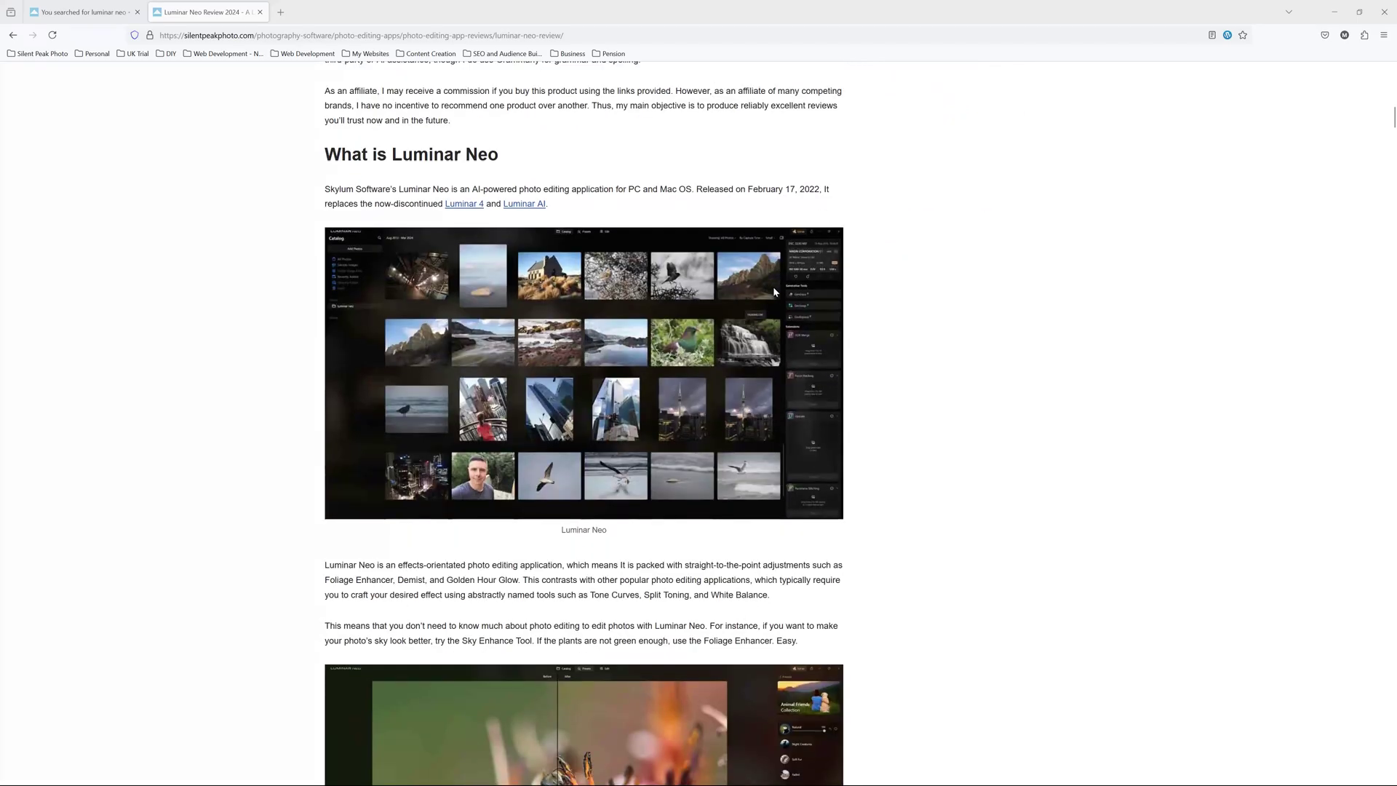
pyautogui.scroll(-15, 774, 291)
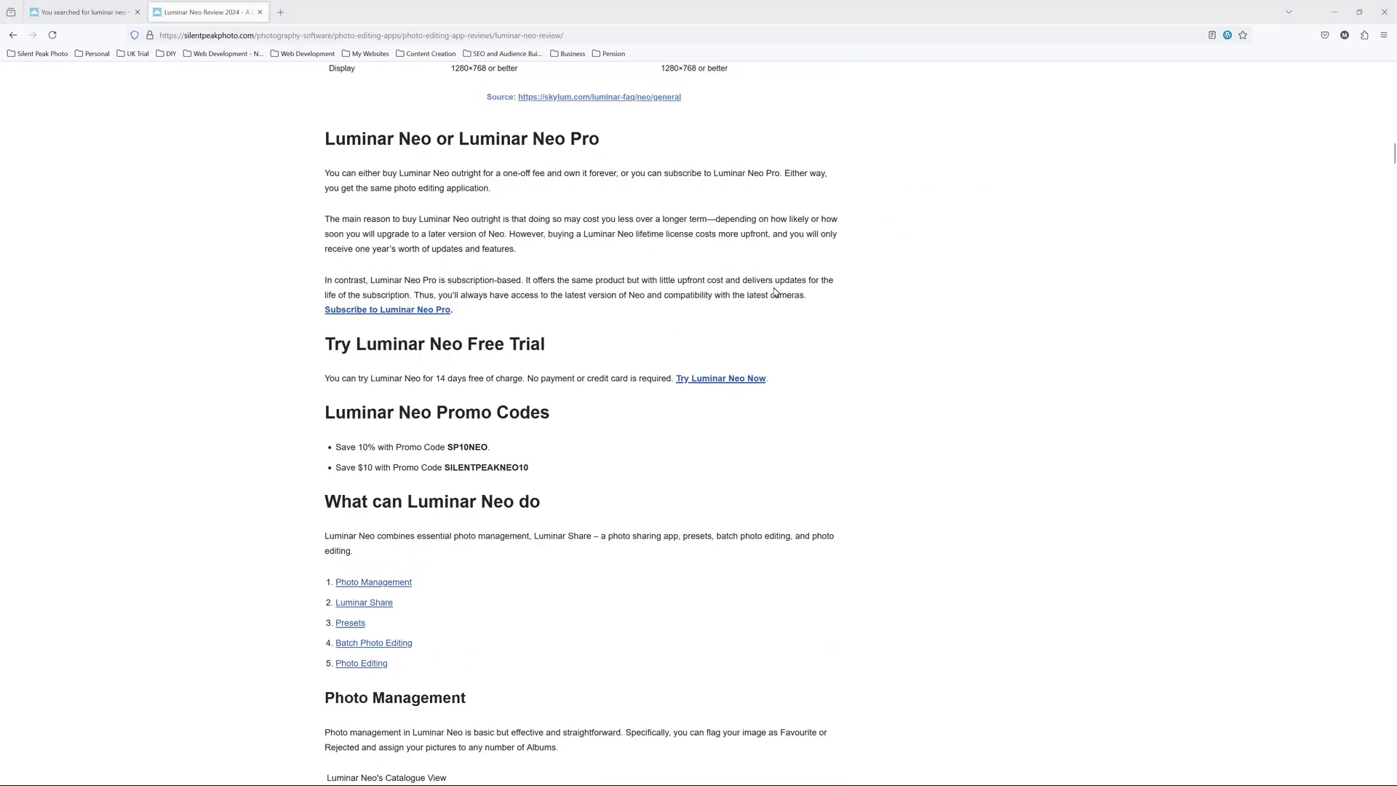
pyautogui.scroll(-13, 774, 293)
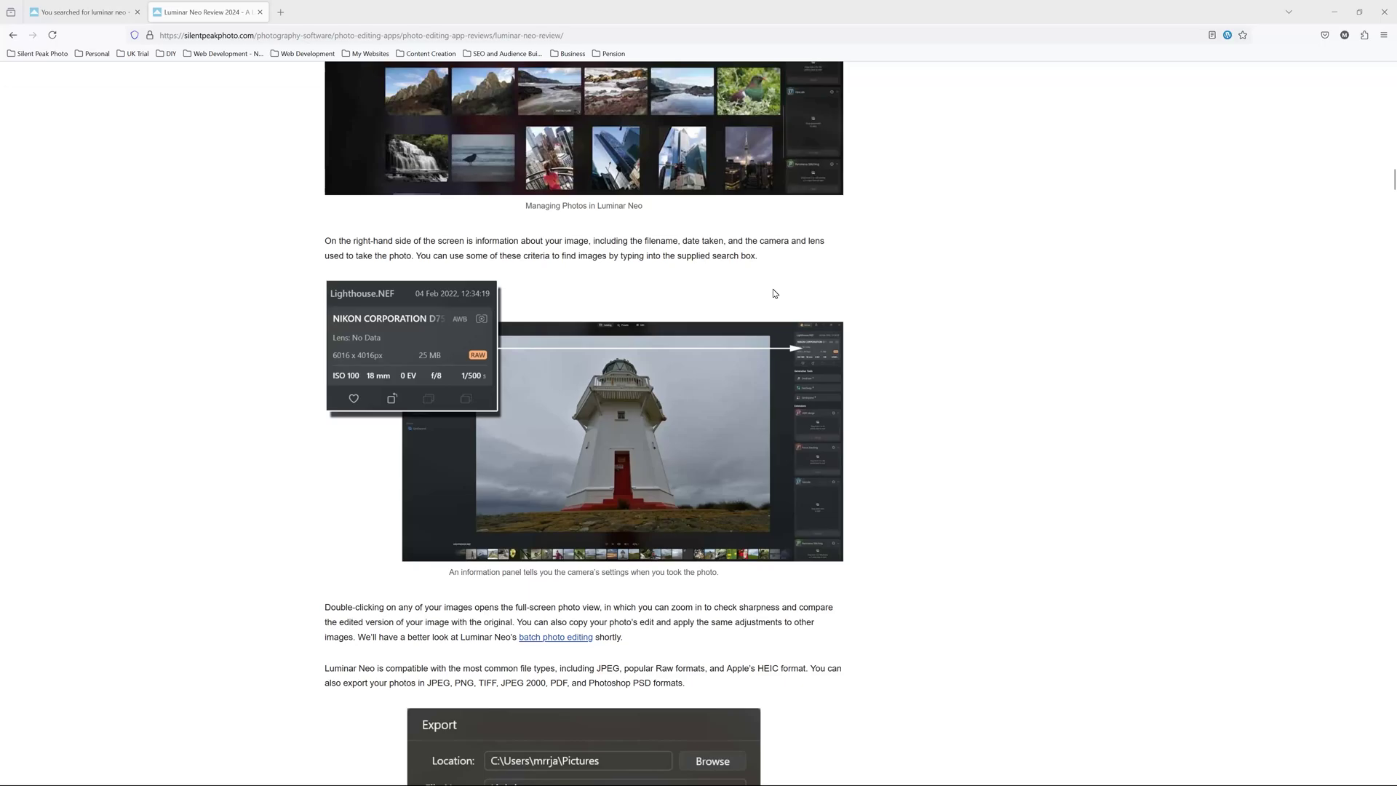
pyautogui.scroll(-15, 774, 294)
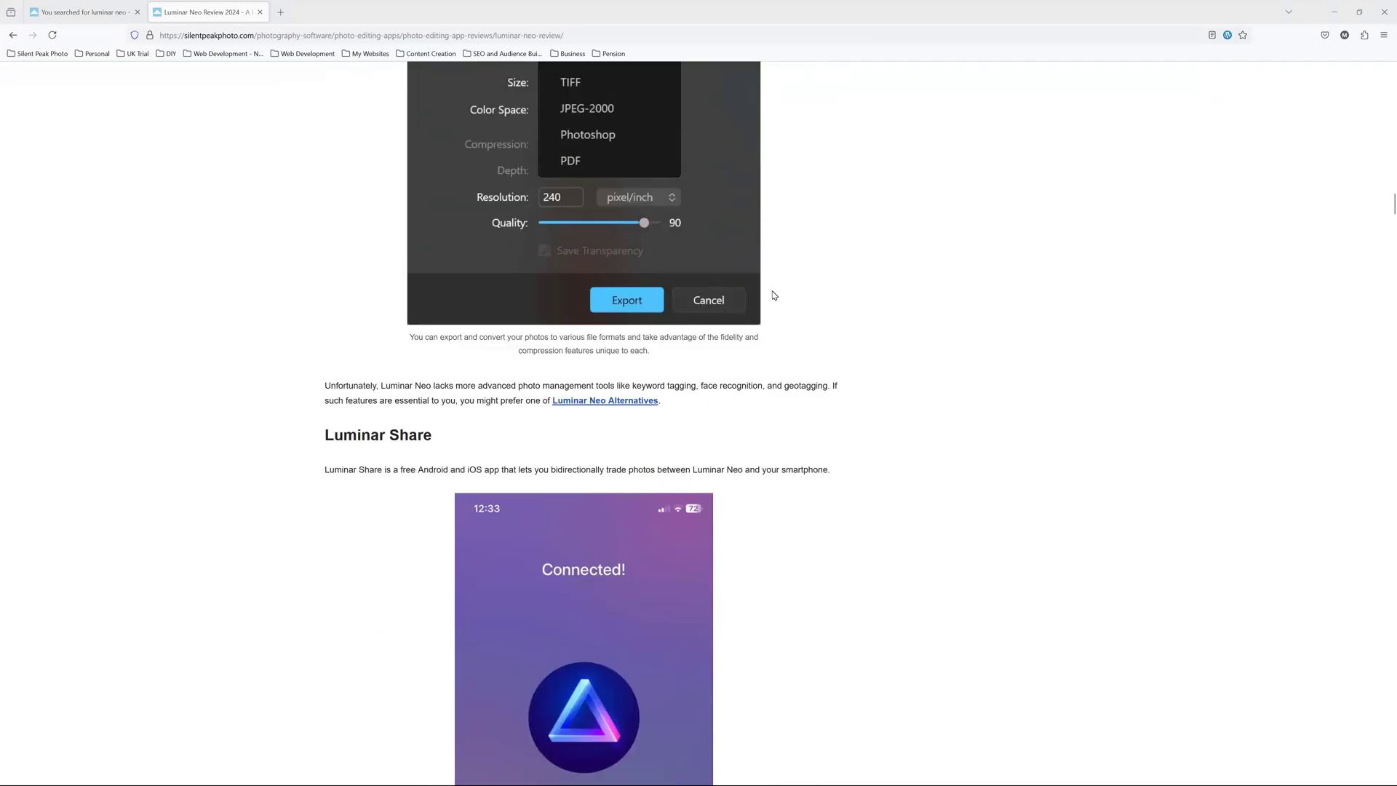
pyautogui.scroll(-15, 774, 296)
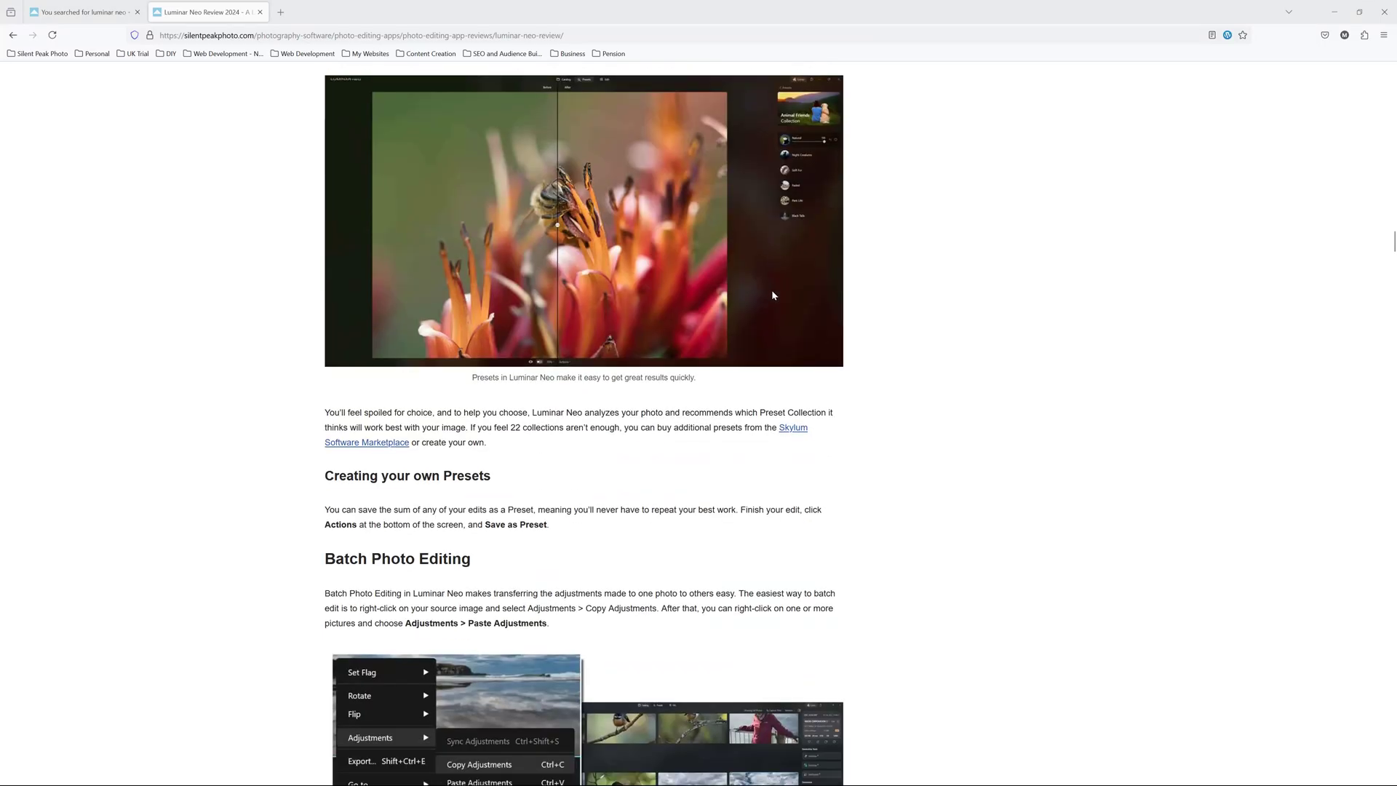
pyautogui.scroll(-15, 773, 295)
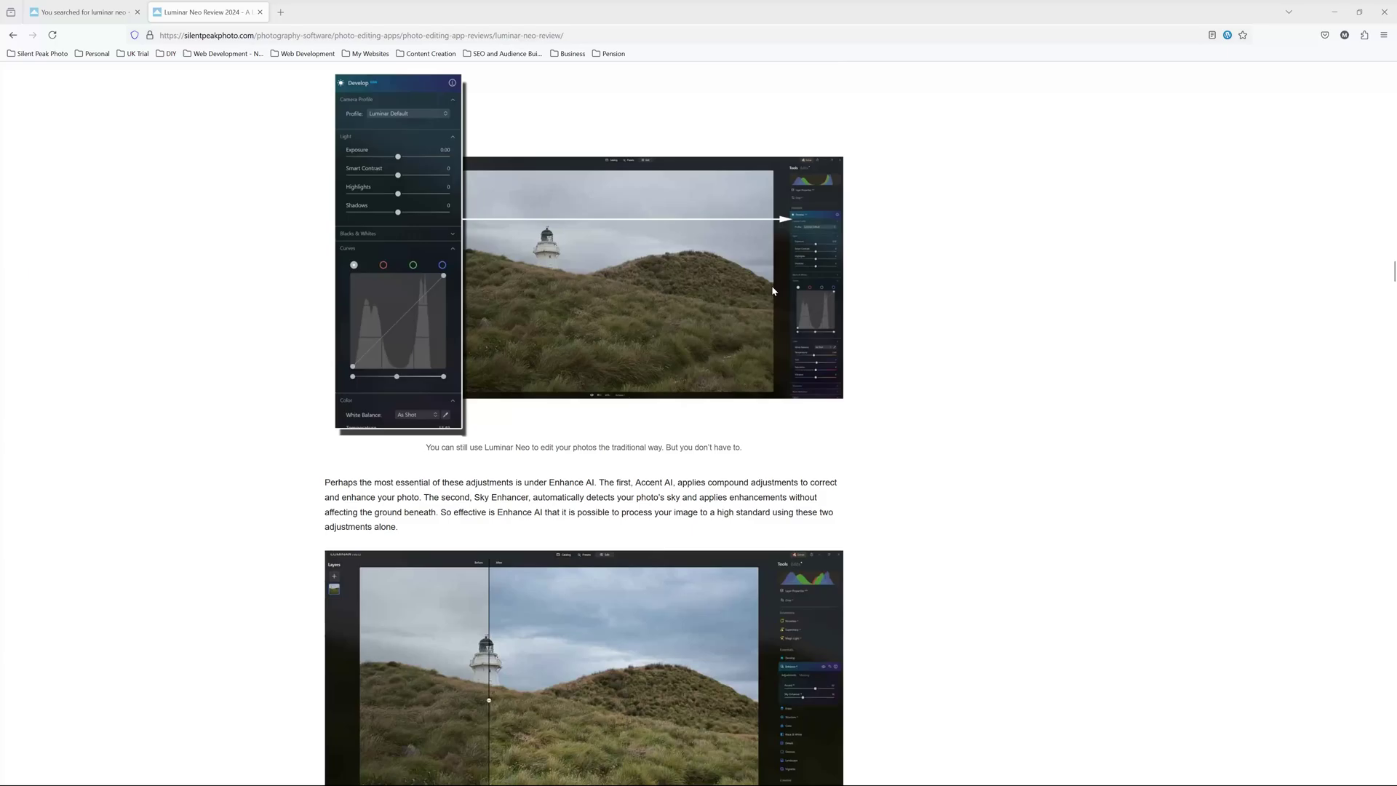
pyautogui.scroll(-10, 772, 288)
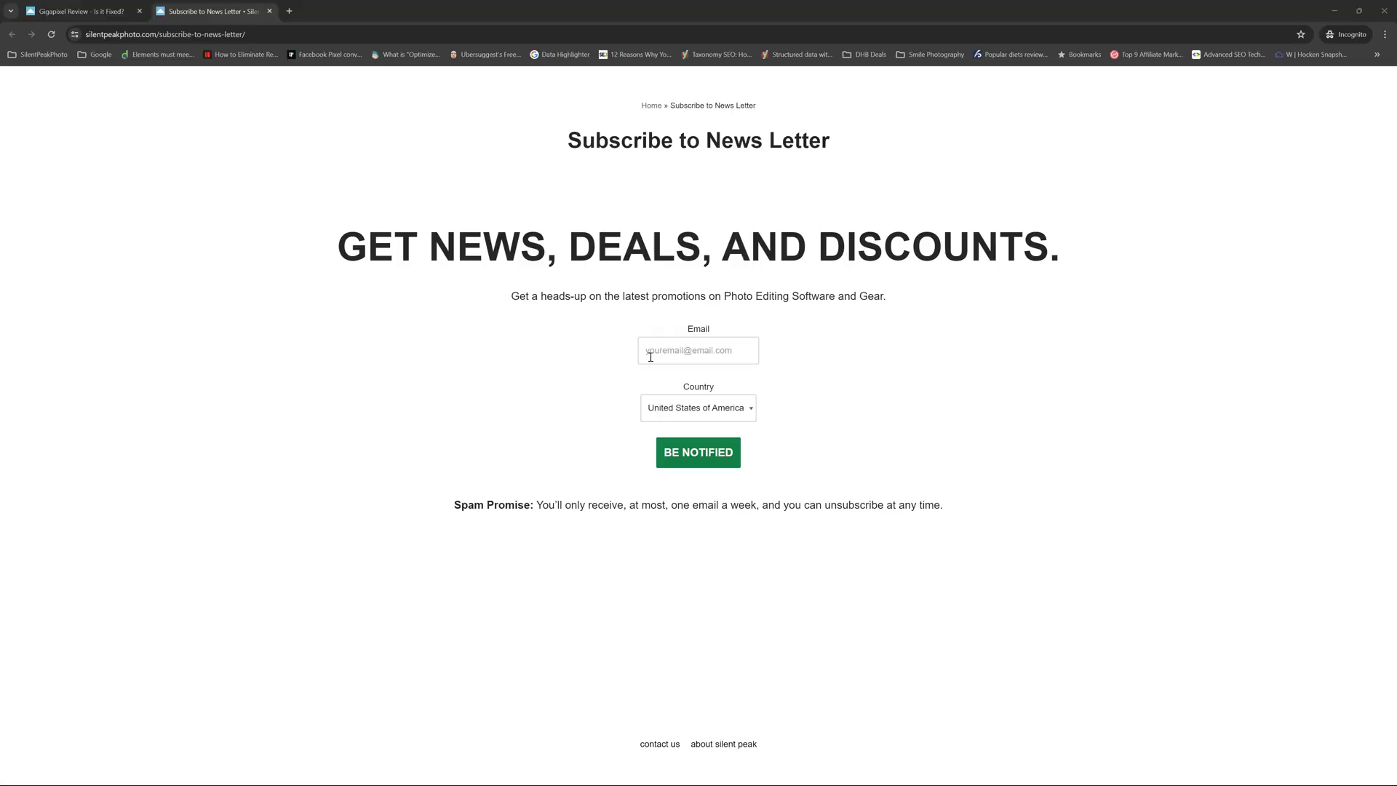
pyautogui.click(651, 356)
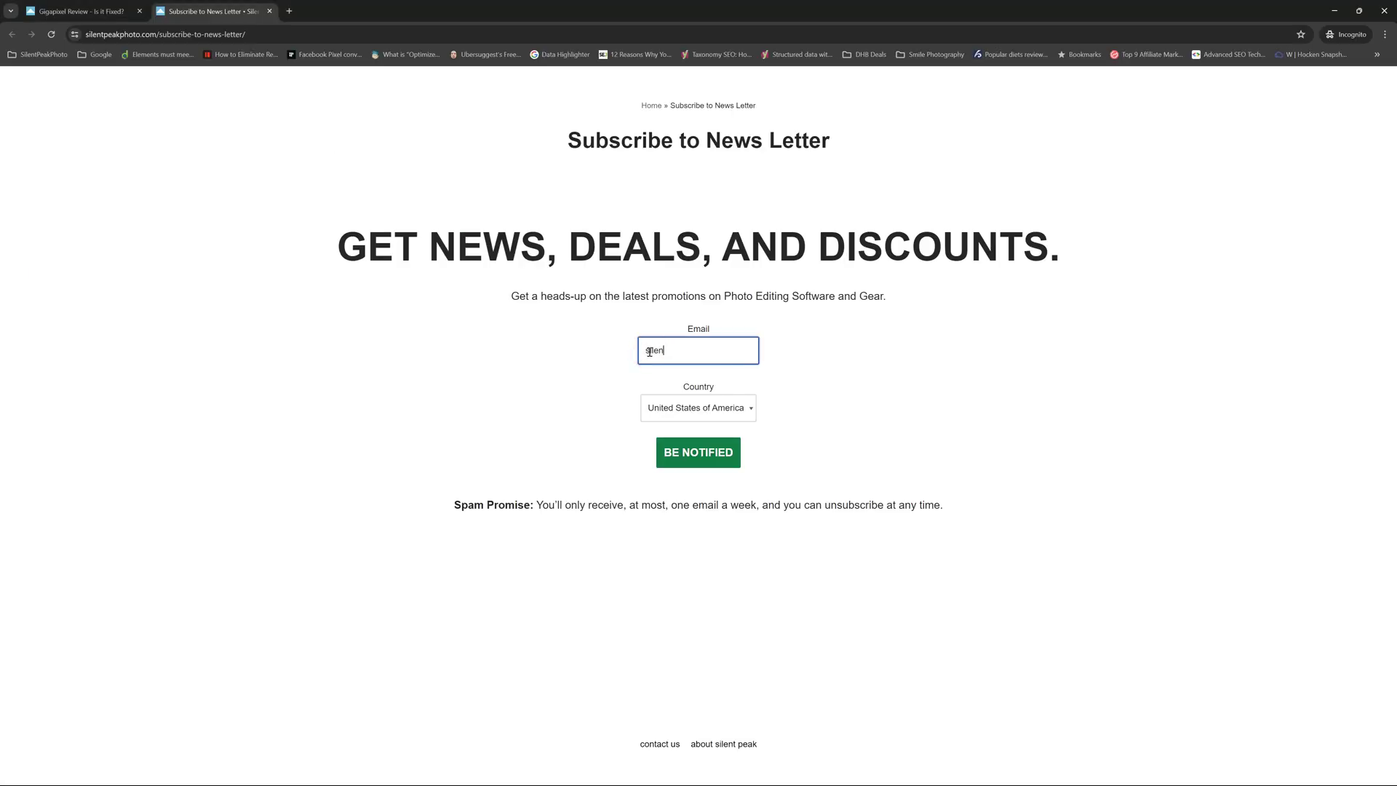
pyautogui.click(678, 456)
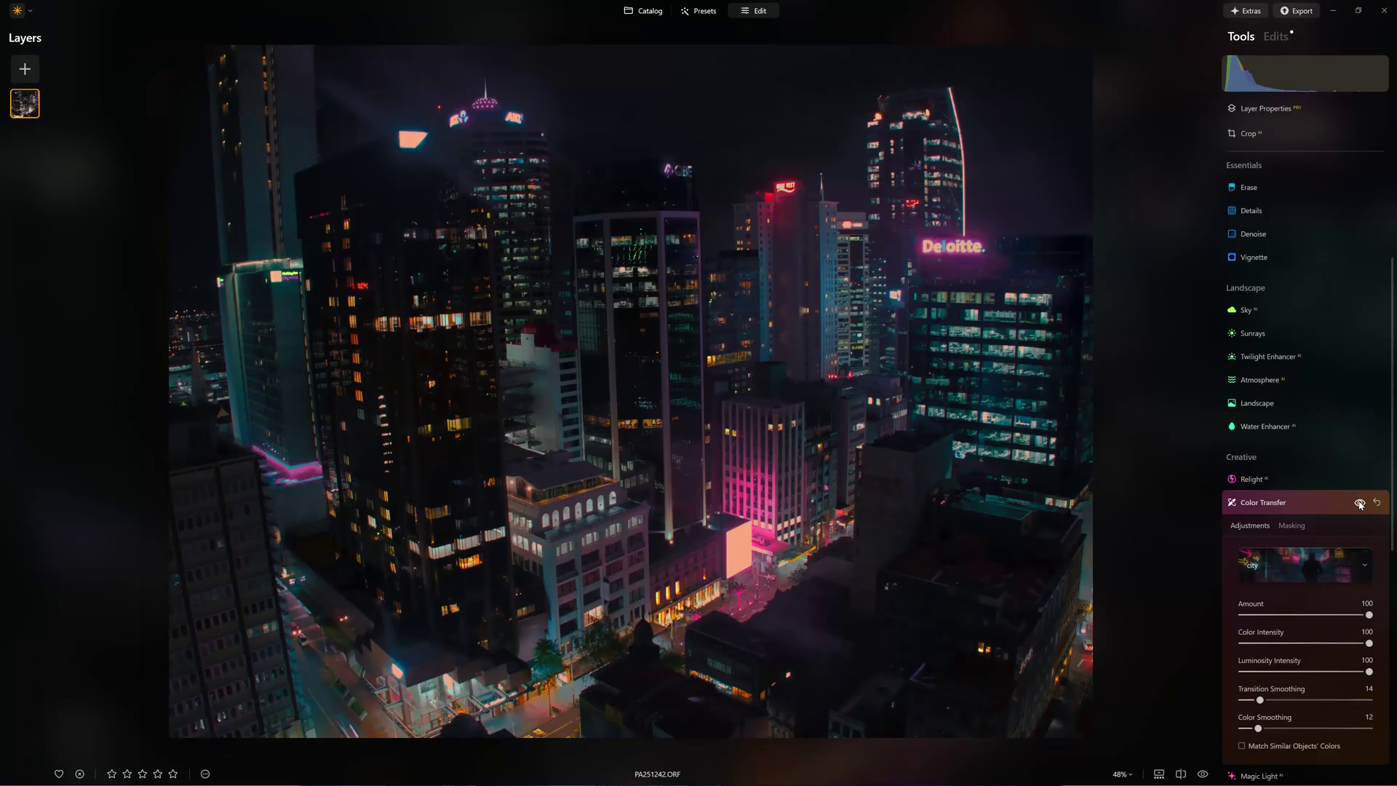
# Turn on the Color Transfer look for the night city photo PA251242.ORF.
pyautogui.click(1360, 502)
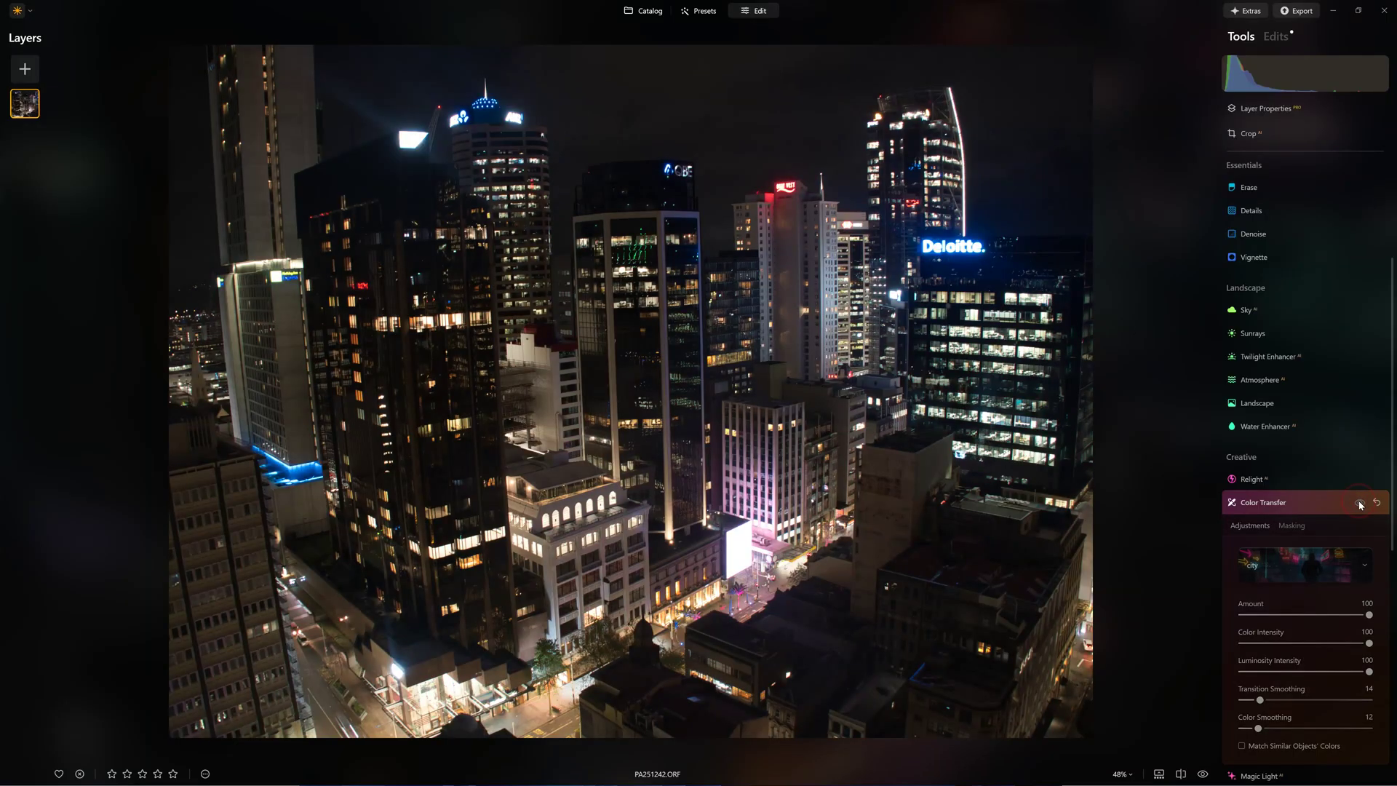